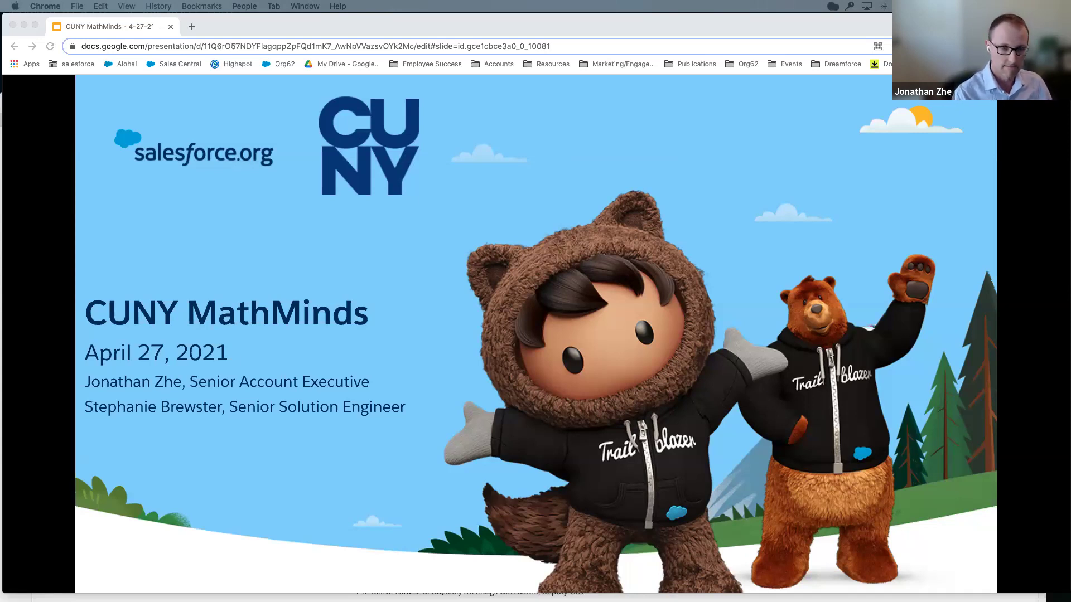
Show the Our Agenda slide listing Salesforce Overview, CRM Demo, Tableau Demo and Q & A.
key("Right")
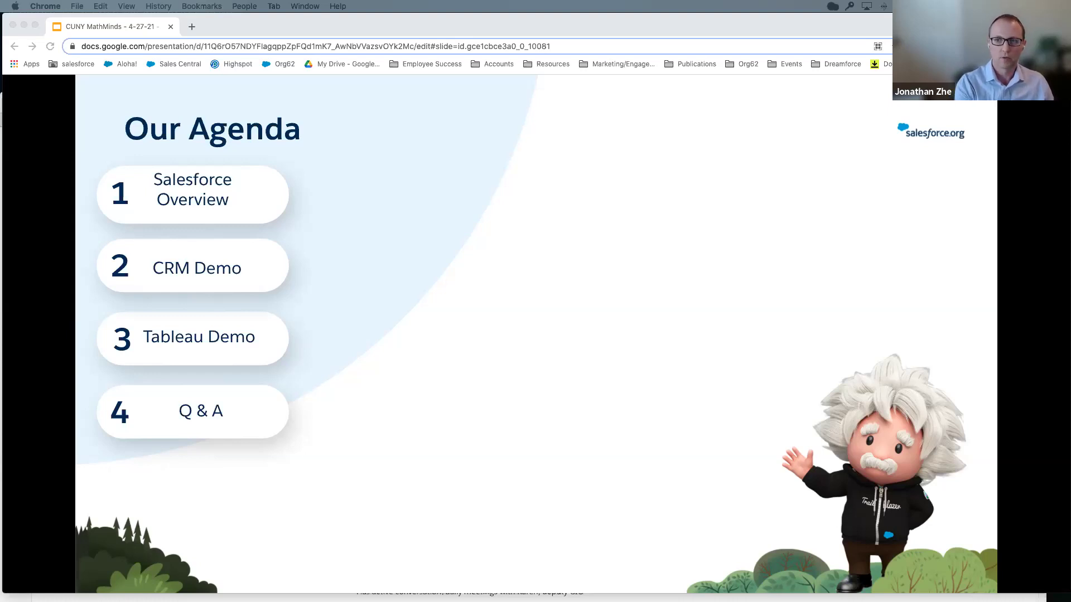
Go through the What is Salesforce? slide to the Salesforce is a CRM slide.
key("Right")
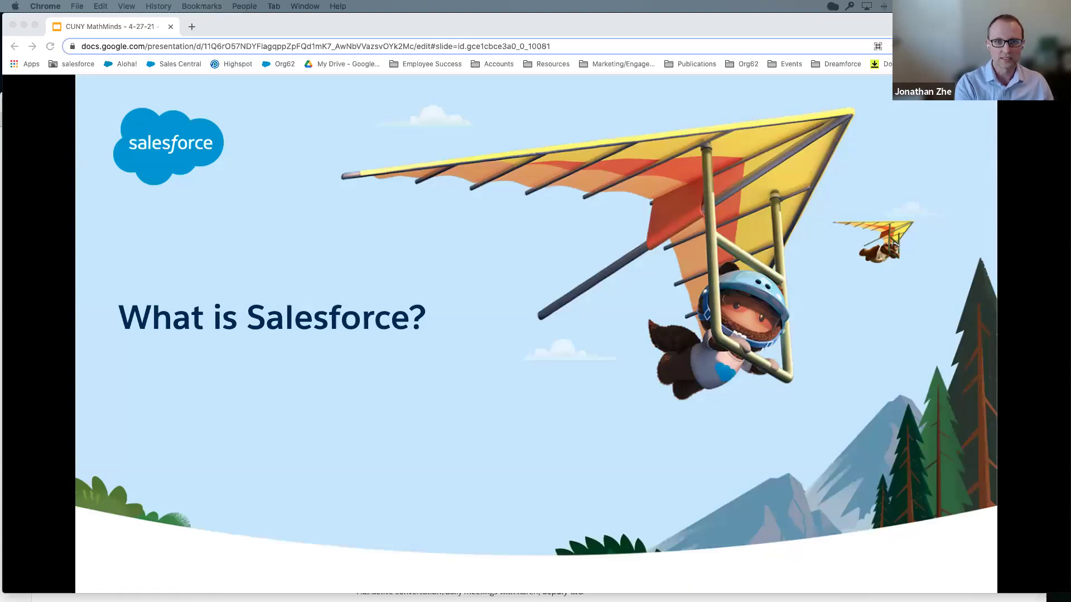
key("Right")
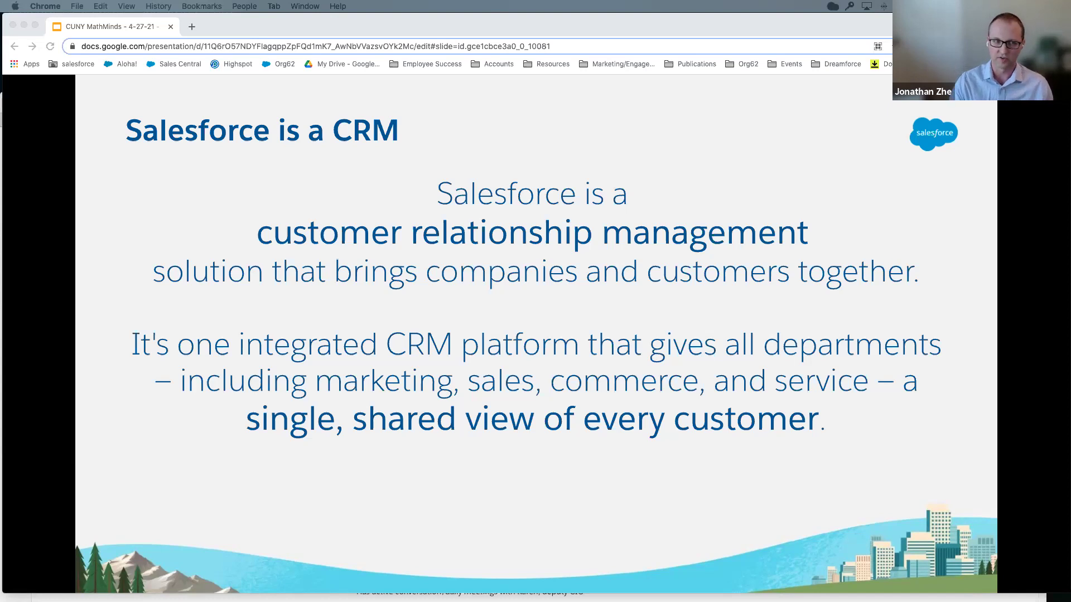
Go to The Story of Salesforce timeline slide.
key("Right")
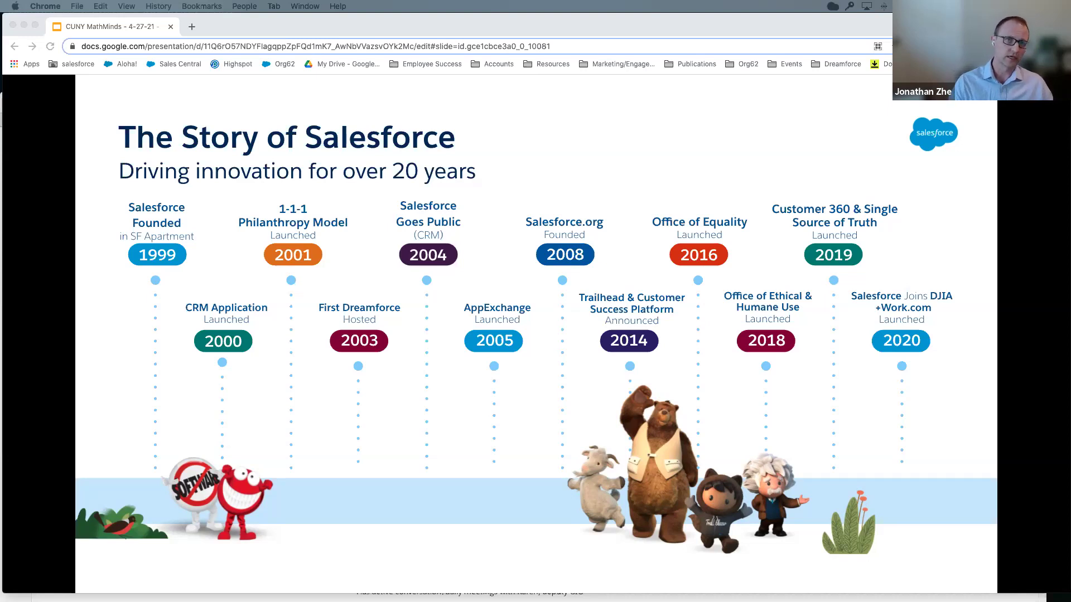
Go to the Doing Well and Doing Good, Together revenue growth slide.
key("Right")
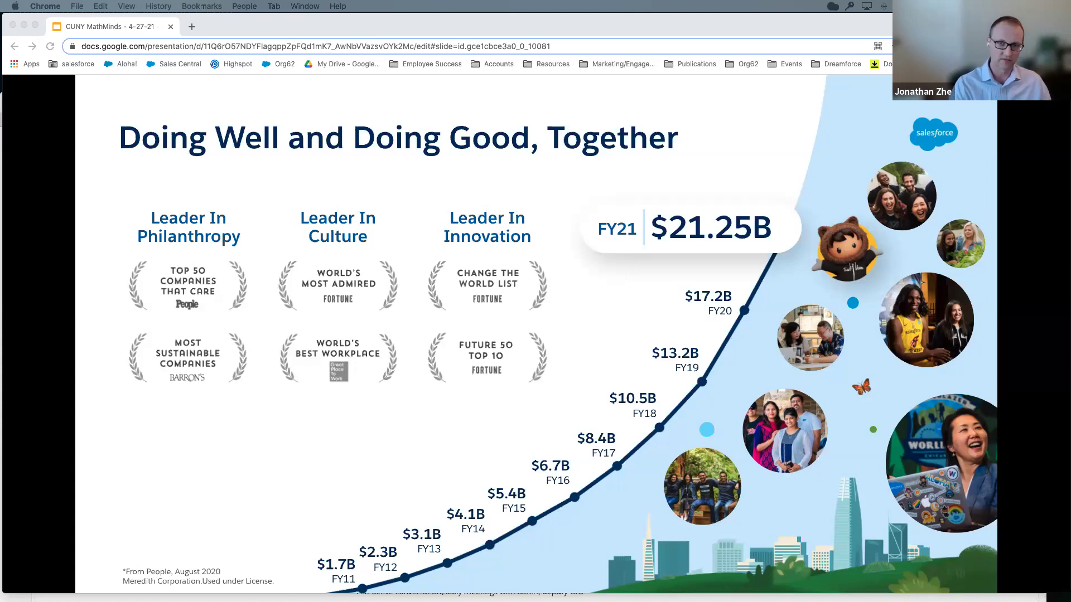
Go to the Salesforce: #1 CRM slide with its market share chart.
key("Right")
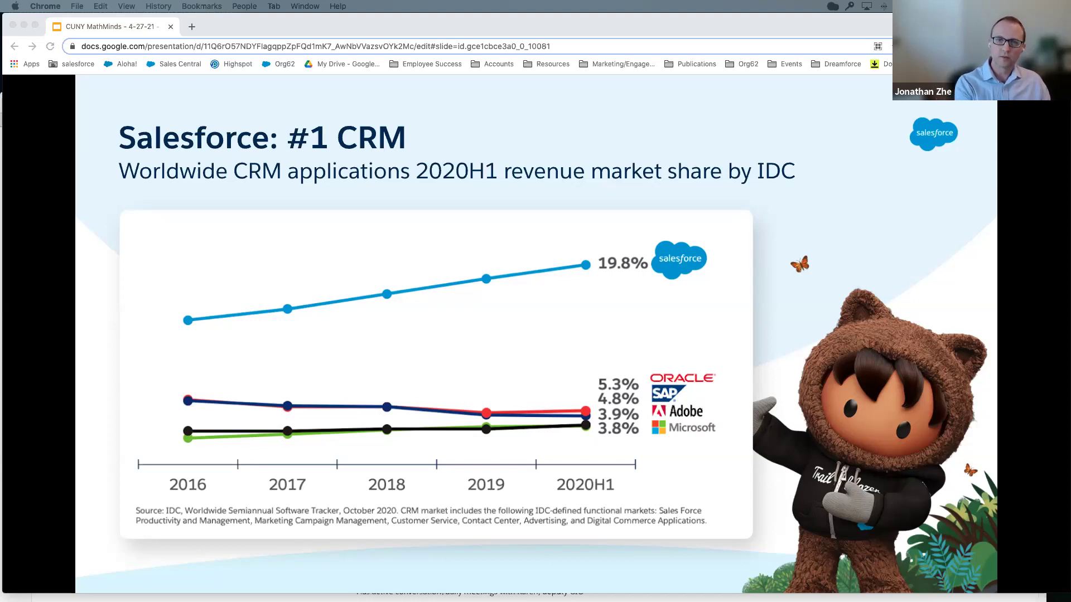
Show the retail brand logos slide, grouped into six categories.
key("Right")
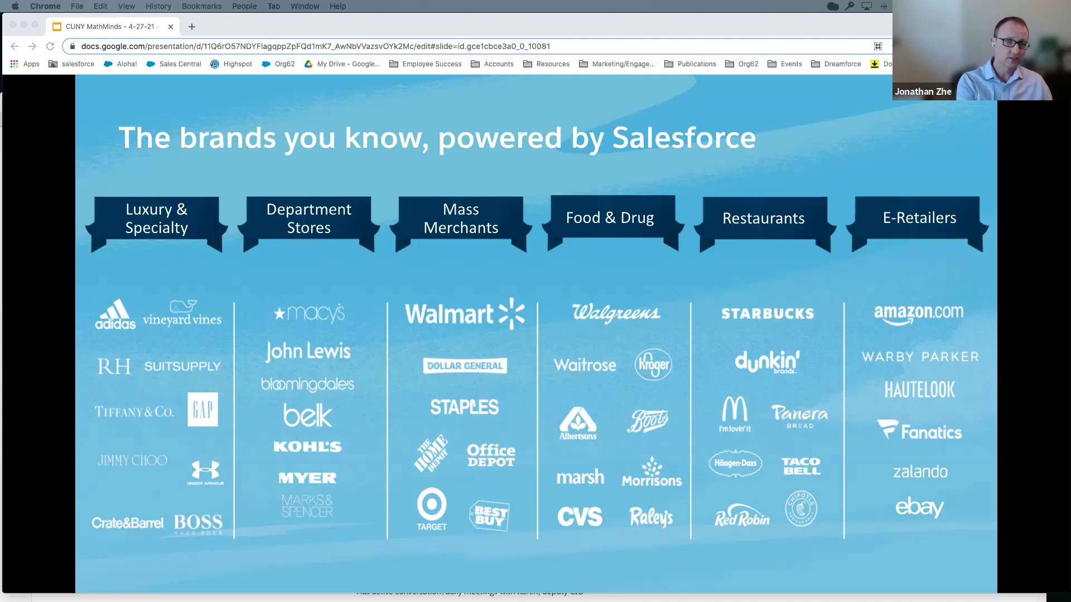
Go to the What does Salesforce Sell? section slide with the mascot characters.
key("Right")
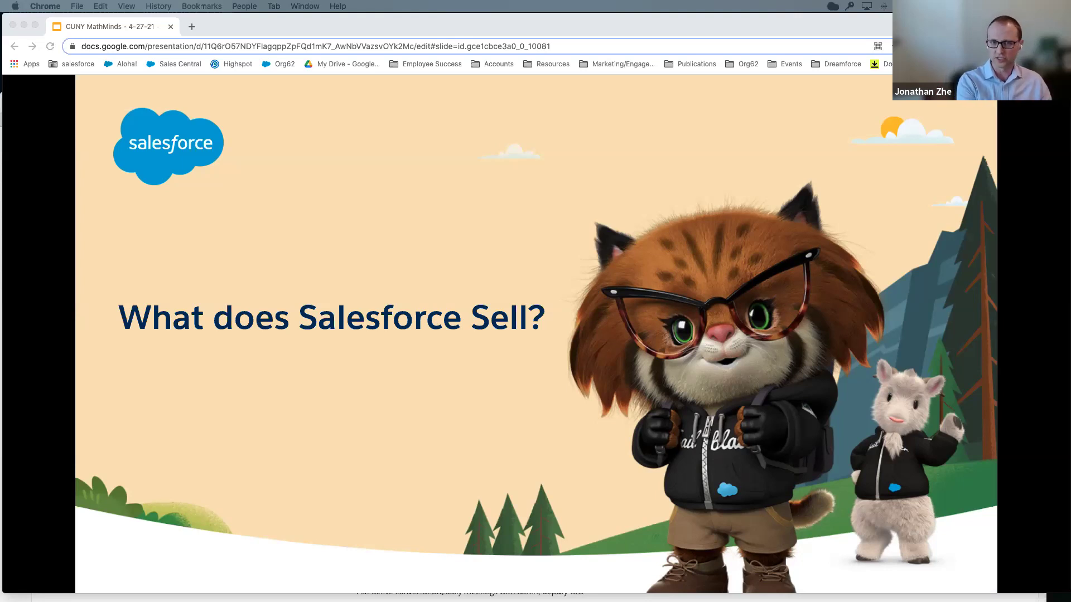
Show the Customer 360 product wheel and Hyperforce platform slide.
key("Right")
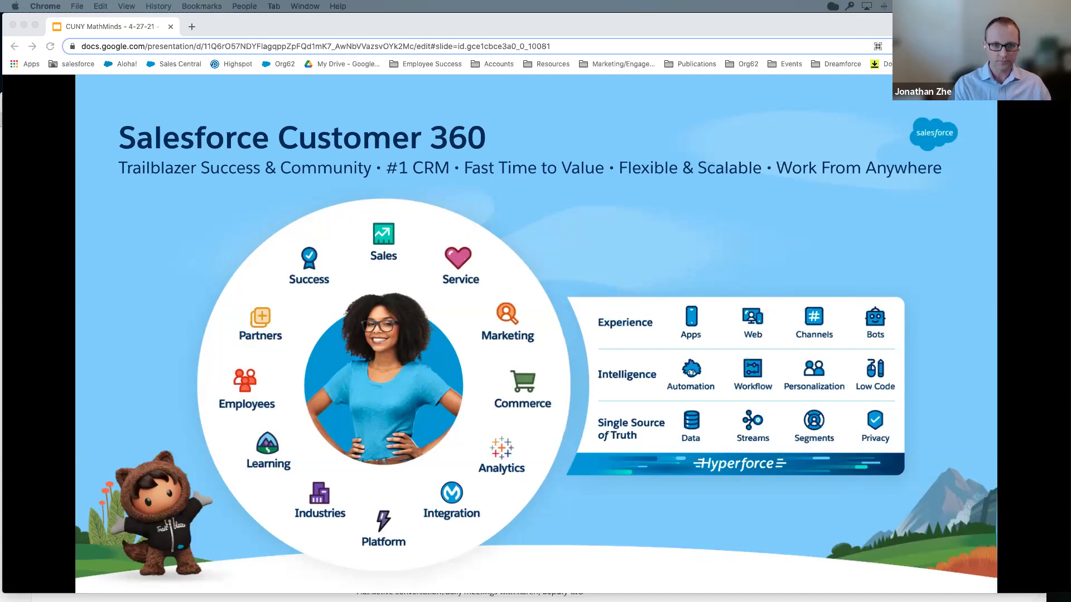
Show the Education Cloud slide with 195% ROI and 7-month payback.
key("Right")
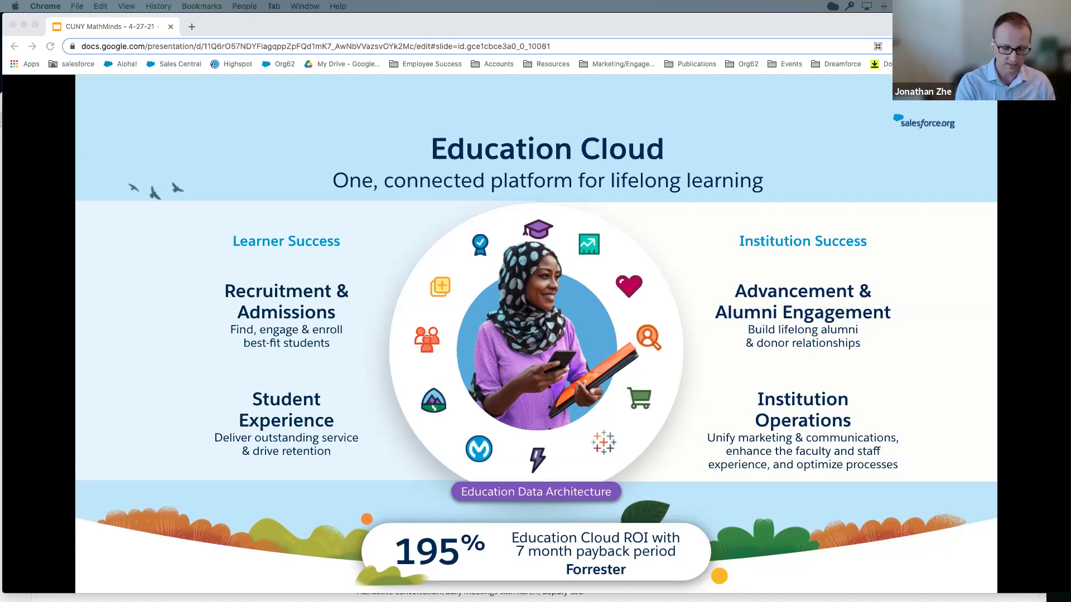
Go through the Jobs, Jobs, Jobs slide to The Salesforce Economy world map slide.
key("Right")
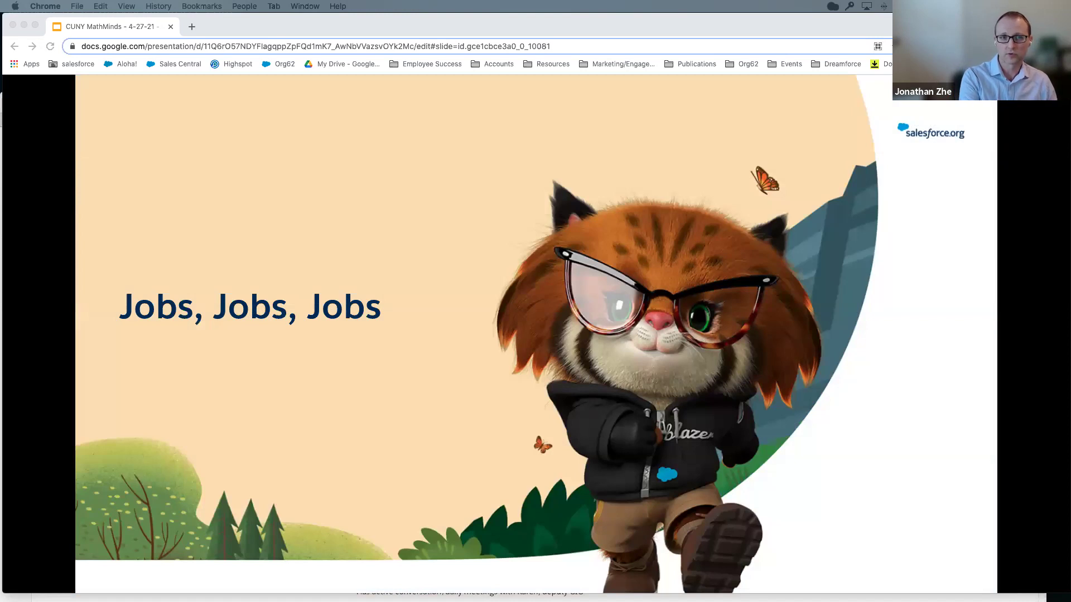
key("Right")
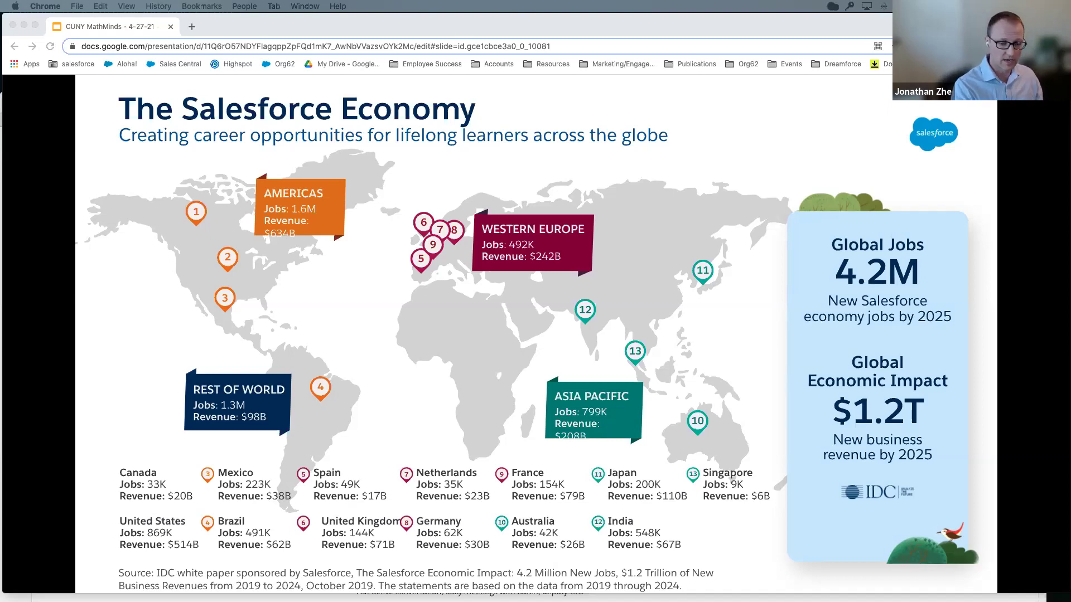
Advance to the Partners slide citing 9M+ AppExchange installs and 98K customer reviews.
key("Right")
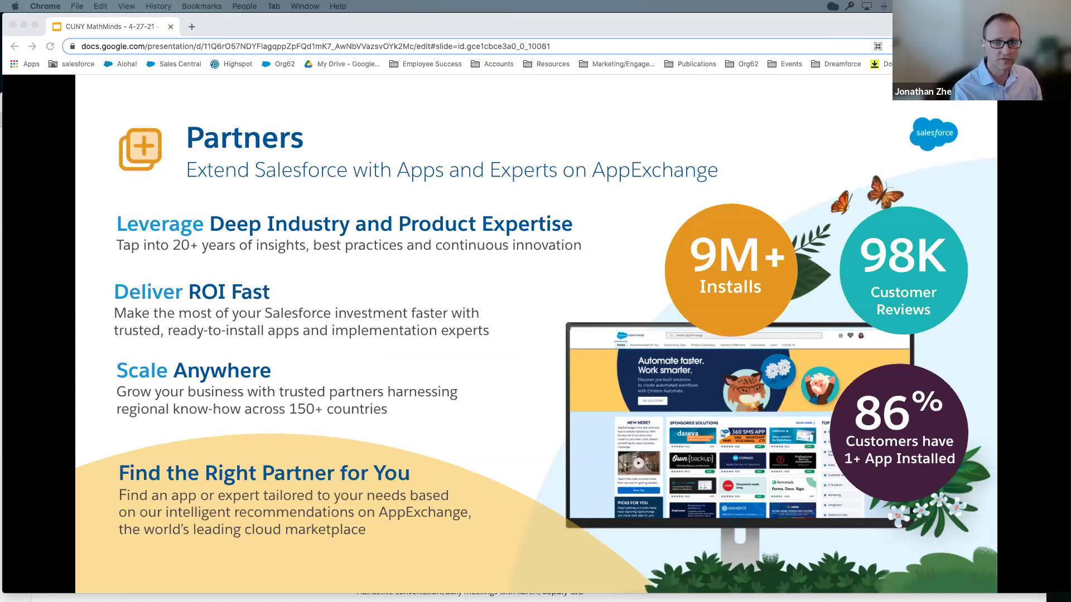
Move one slide forward toward the Salesforce career paths grid slide.
key("Right")
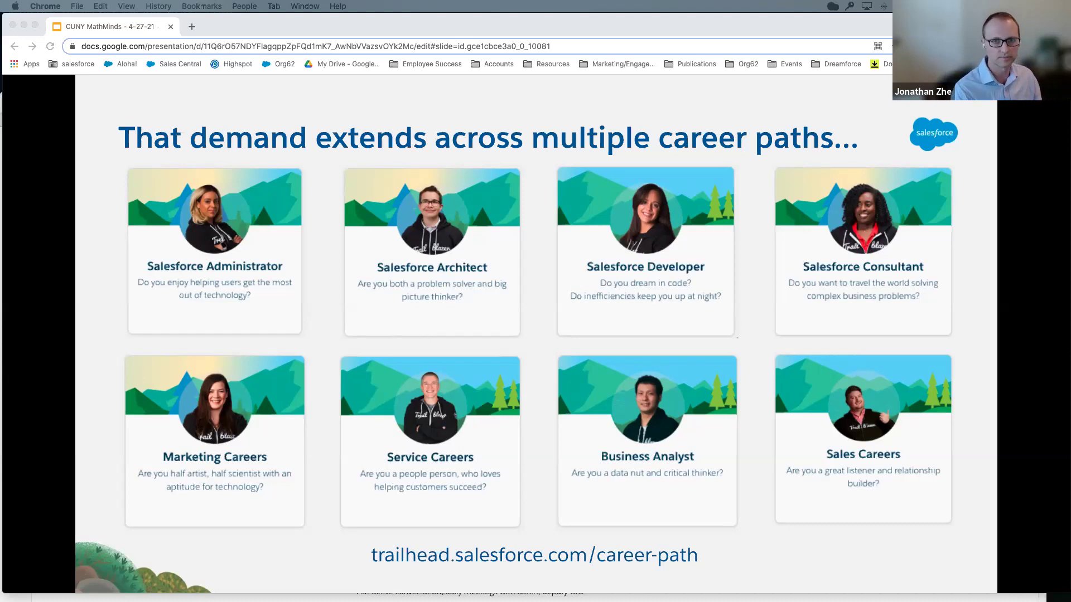
Advance to the 'Pace of Innovation' slide stating 120M workers need reskilling by 2022.
key("Right")
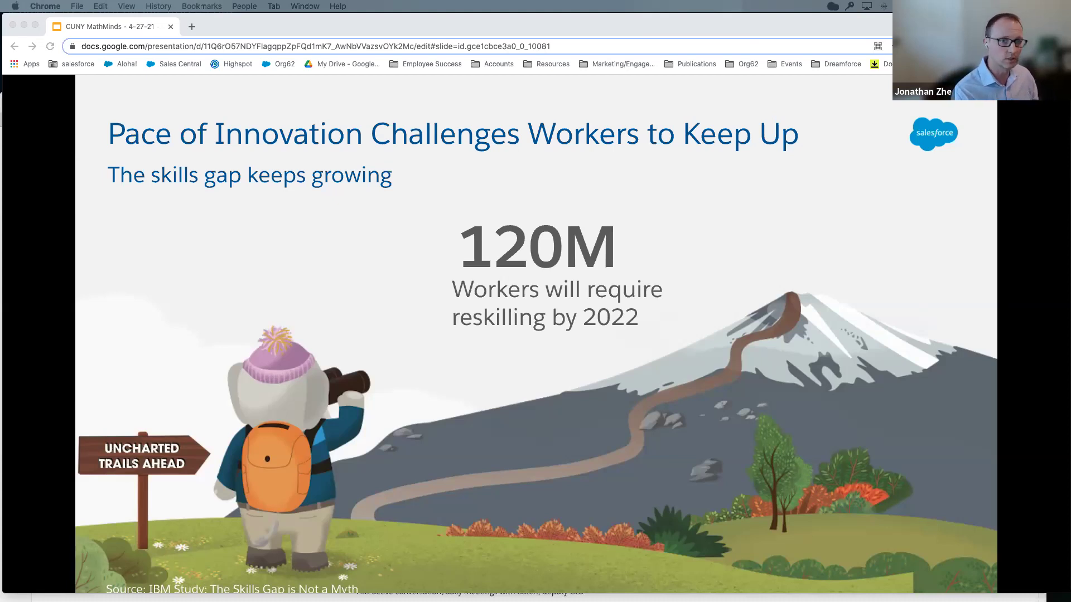
Step past the 'Need for Intelligent Insights' slide to the 'How to get started?' slide.
key("Right")
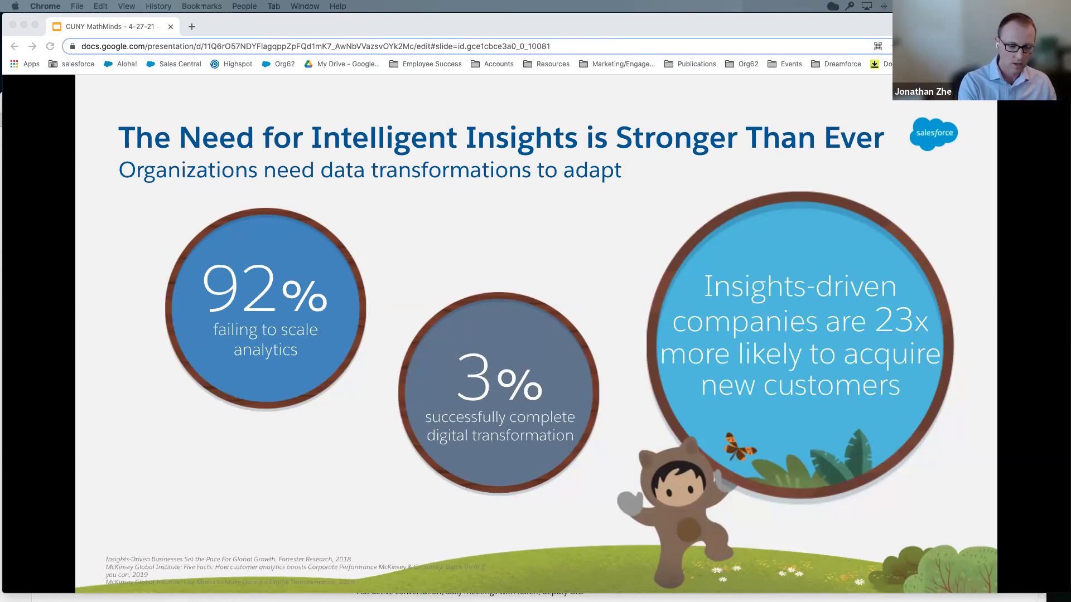
key("Right")
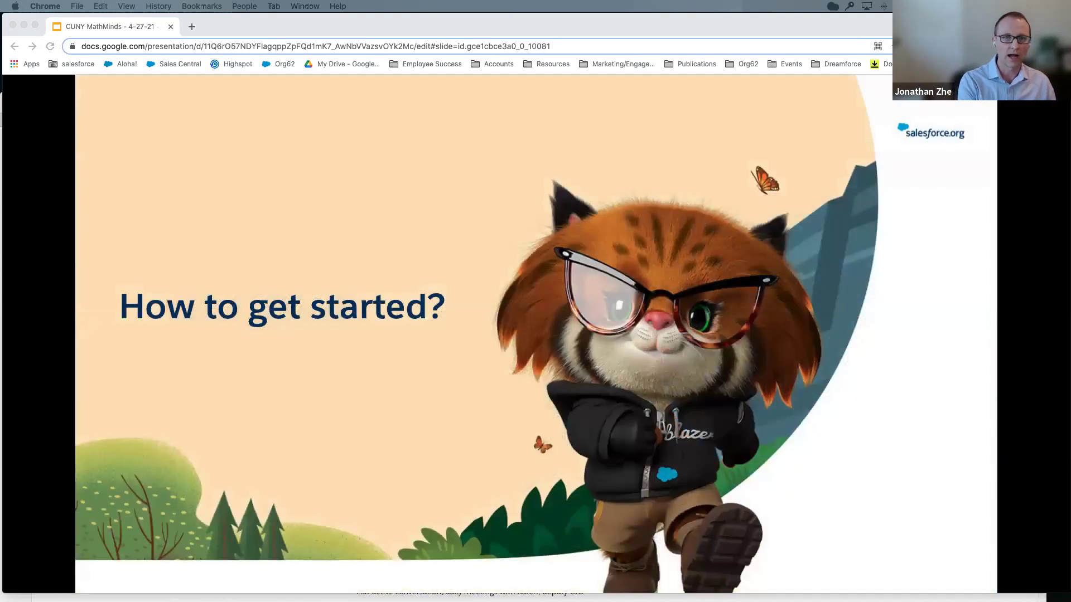
Show the Trailhead slide noting 1 out of 4 learners get a new job.
key("Right")
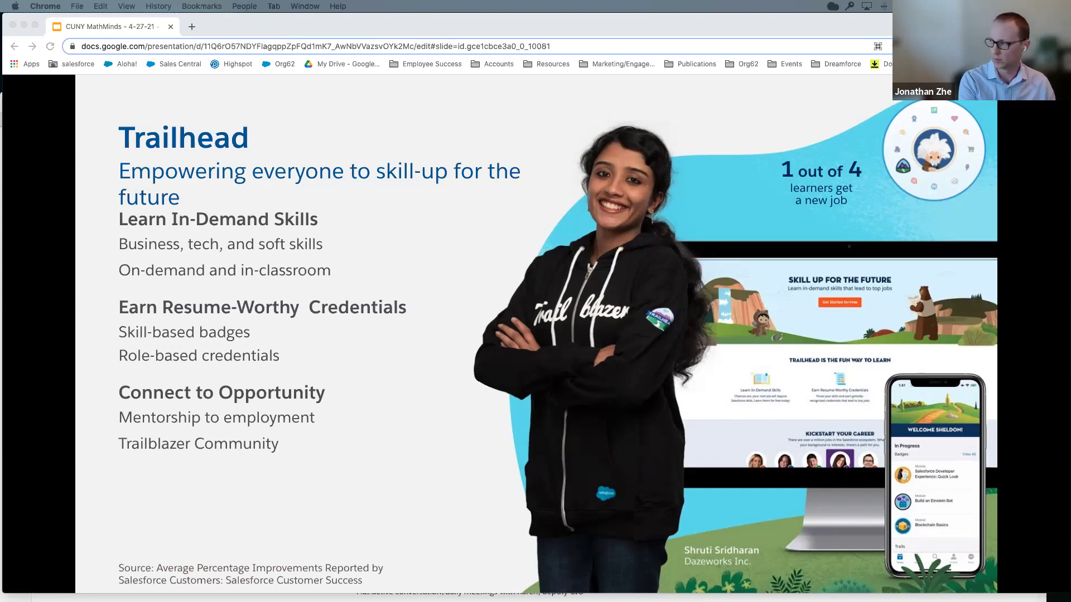
Advance to the Trailblazer Connect slide, then pick Ohana, Inc. from Salesforce's Accounts dropdown.
key("Right")
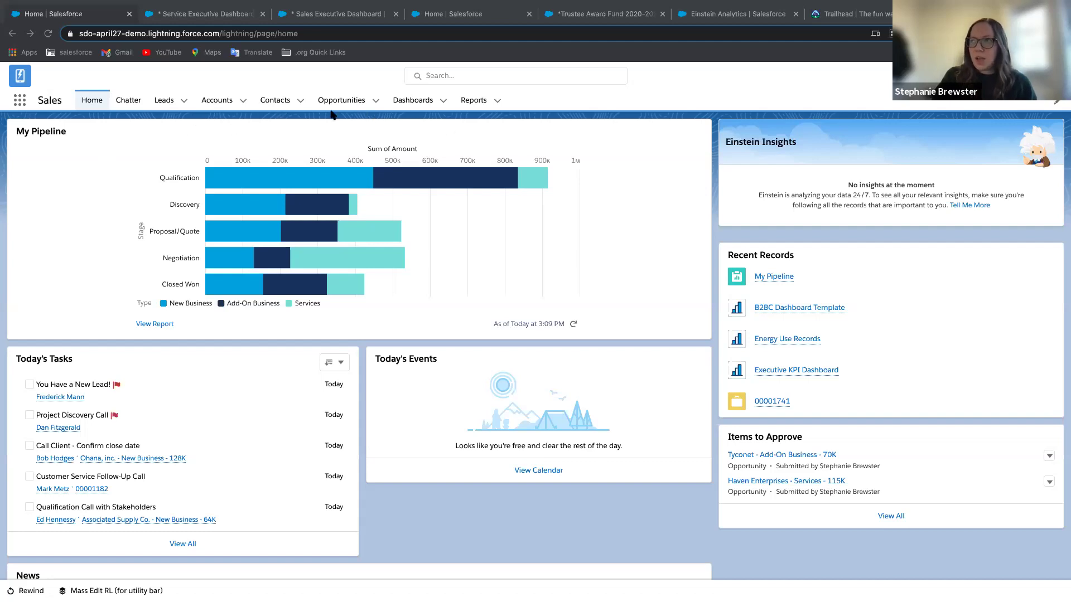
left_click(243, 102)
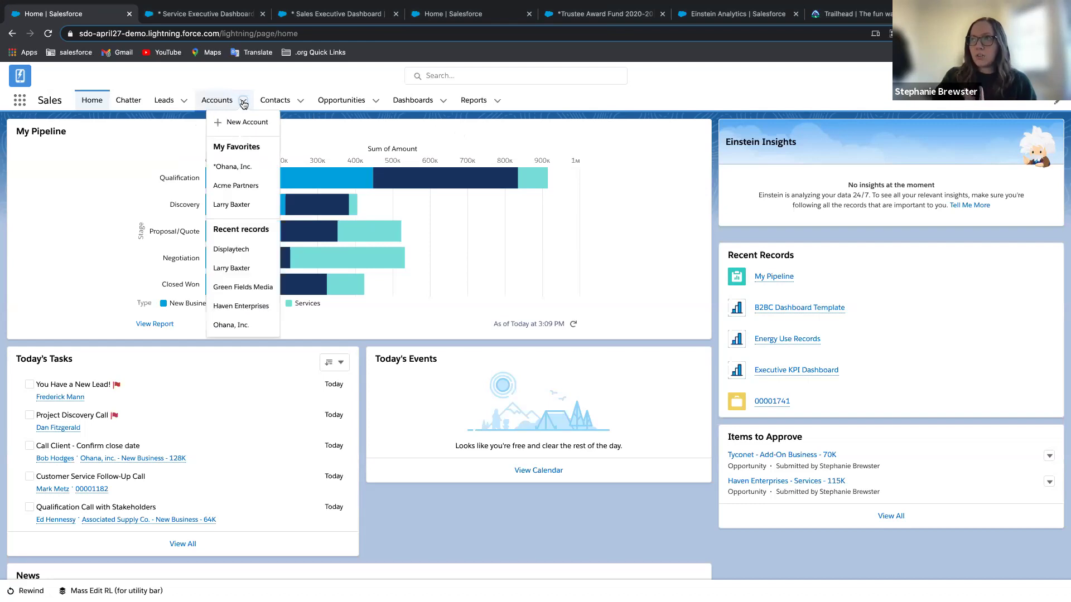
left_click(240, 166)
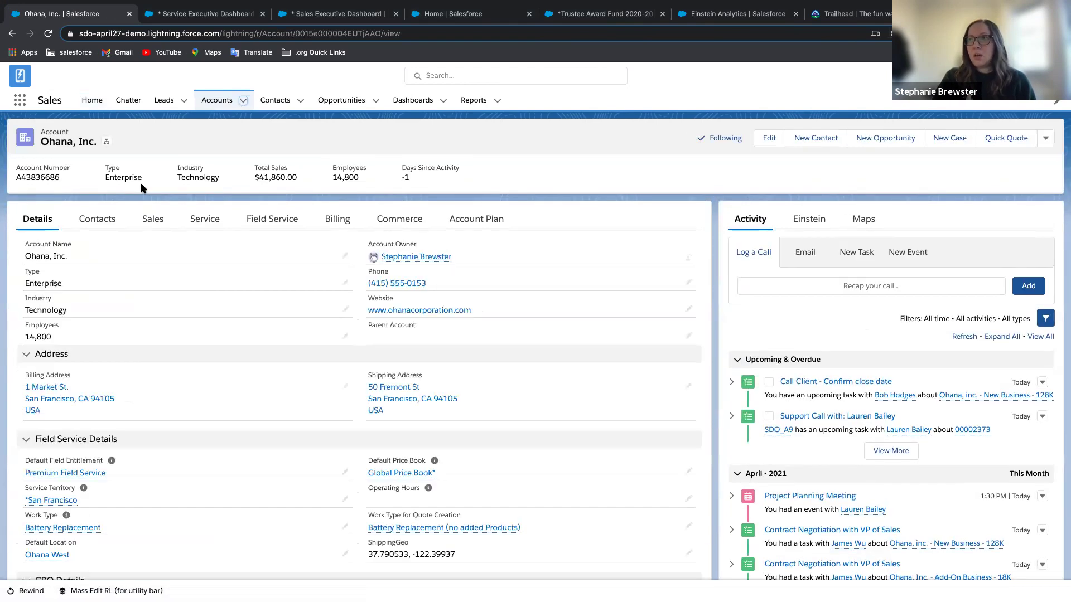
Scroll down the Ohana, Inc. account page through its details, addresses, CPQ settings and activity.
scroll(142, 188, "down", 1)
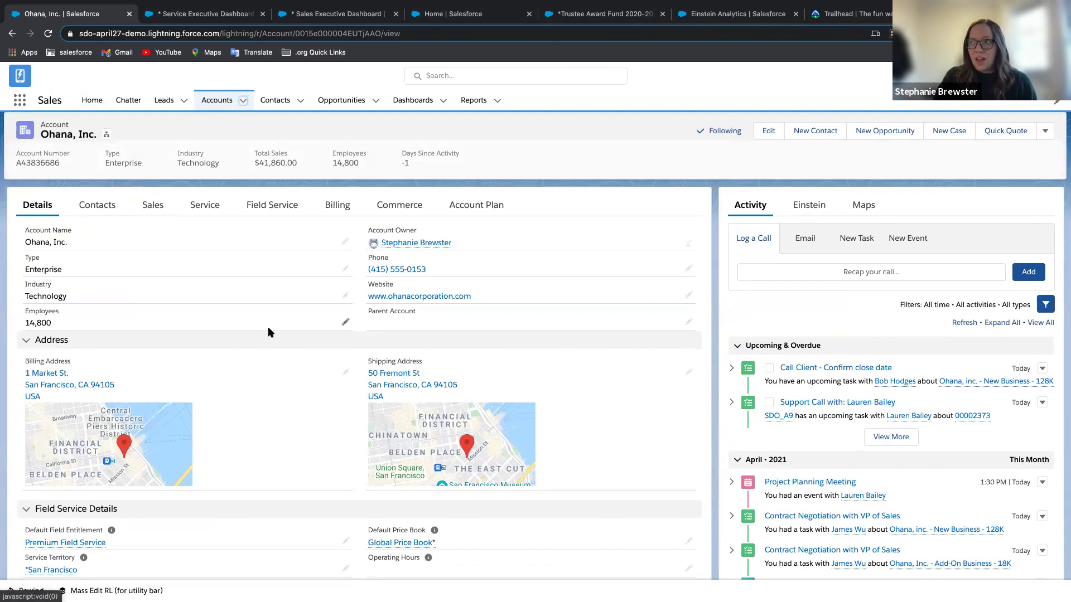
scroll(267, 332, "down", 1)
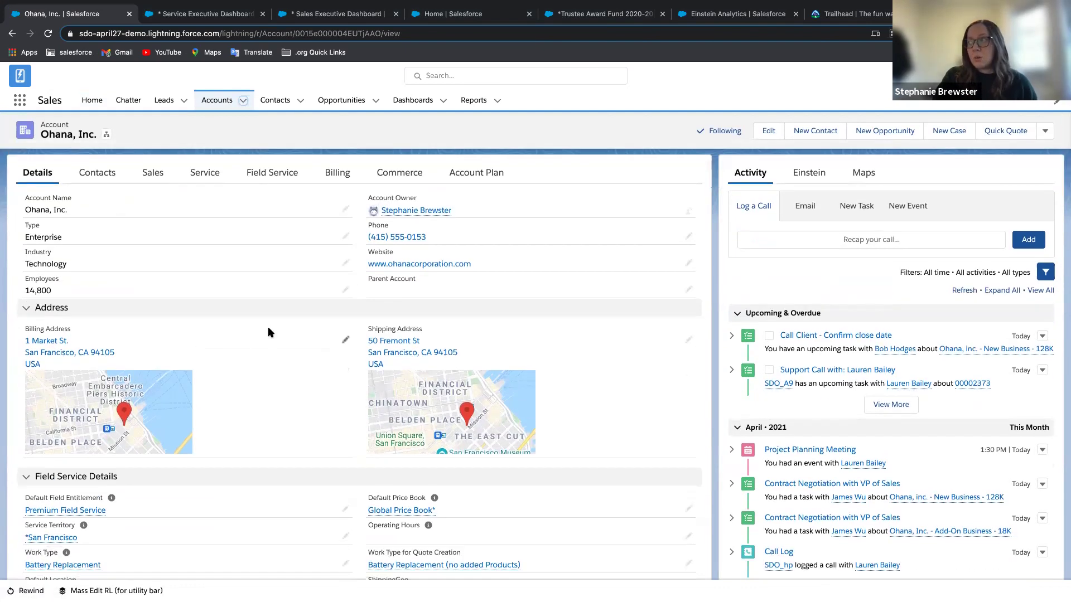
scroll(268, 333, "down", 1)
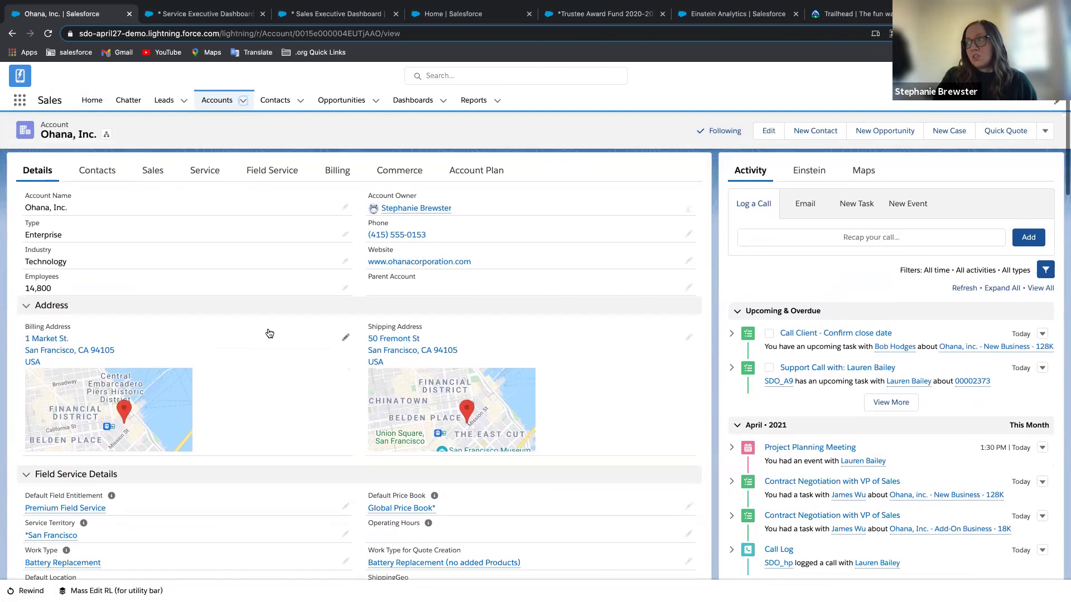
scroll(269, 333, "down", 1)
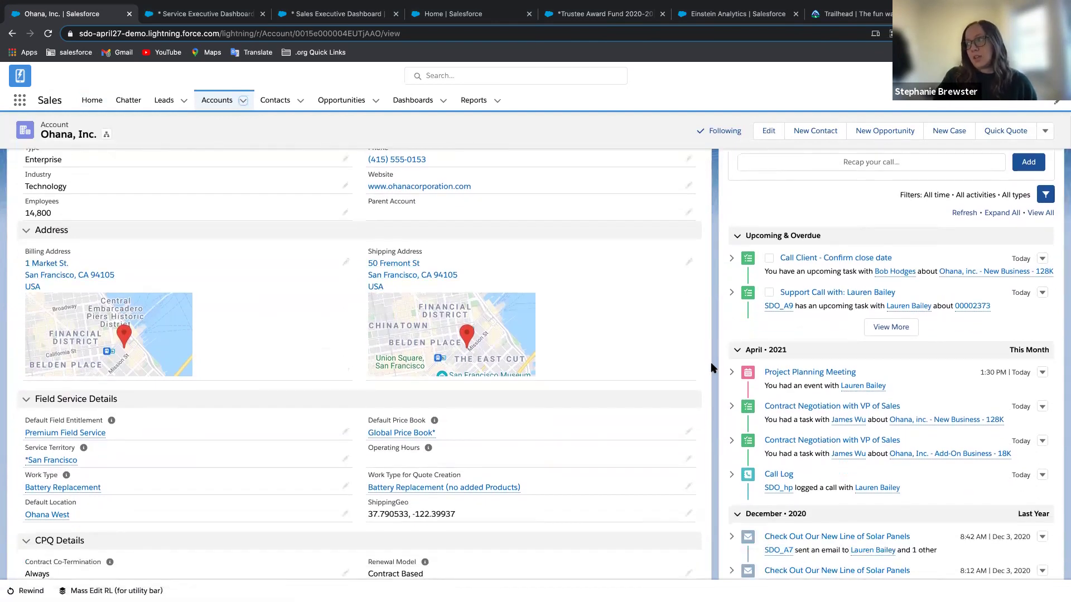
scroll(702, 419, "down", 2)
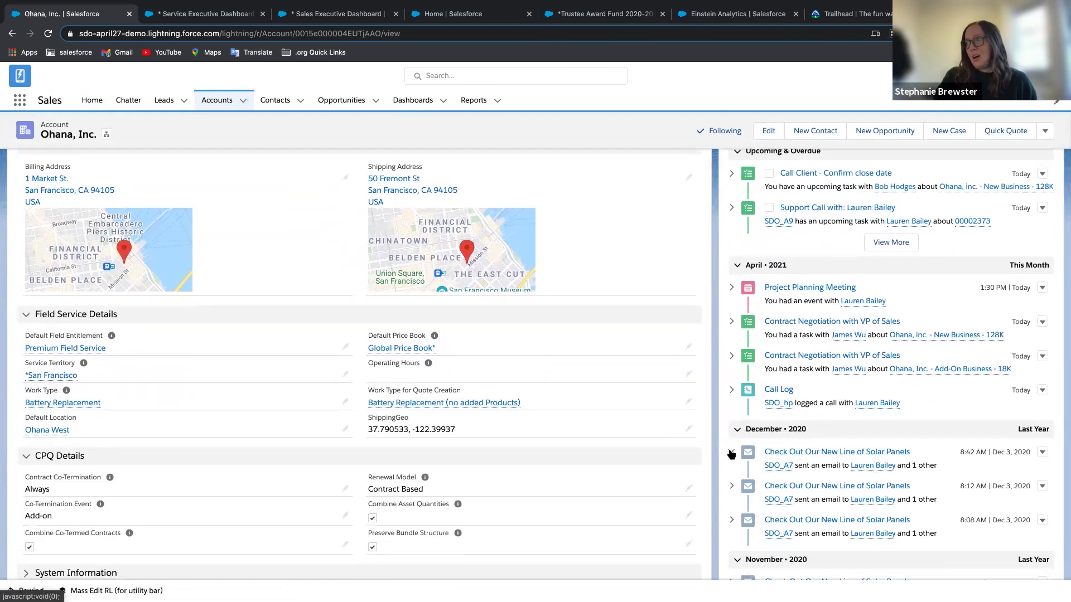
Expand the first December 2020 solar panels email in the activity timeline to read it.
left_click(731, 455)
scroll(733, 453, "down", 1)
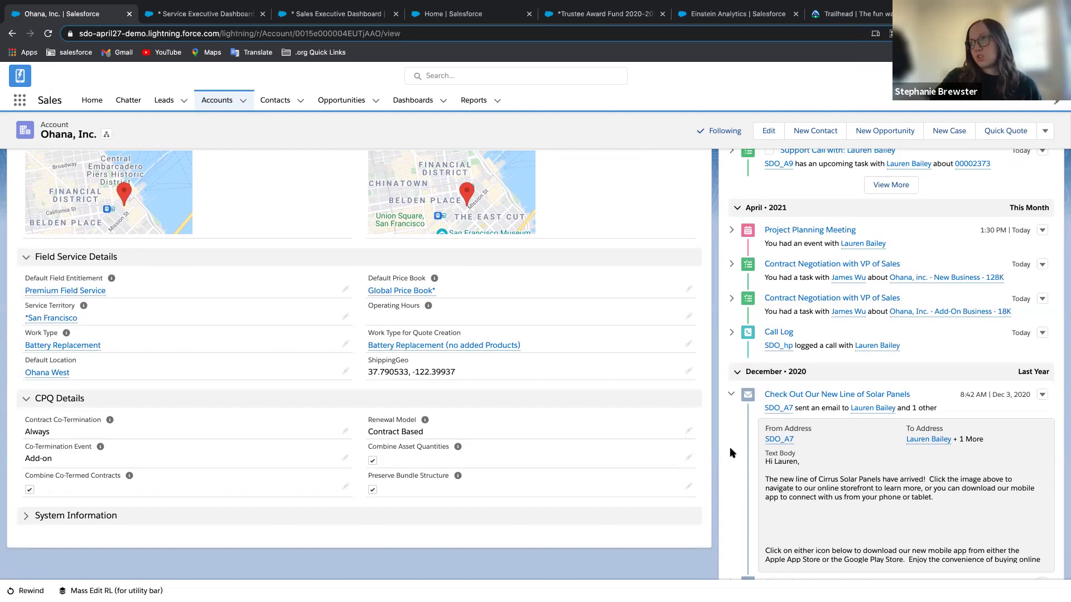
scroll(227, 221, "up", 5)
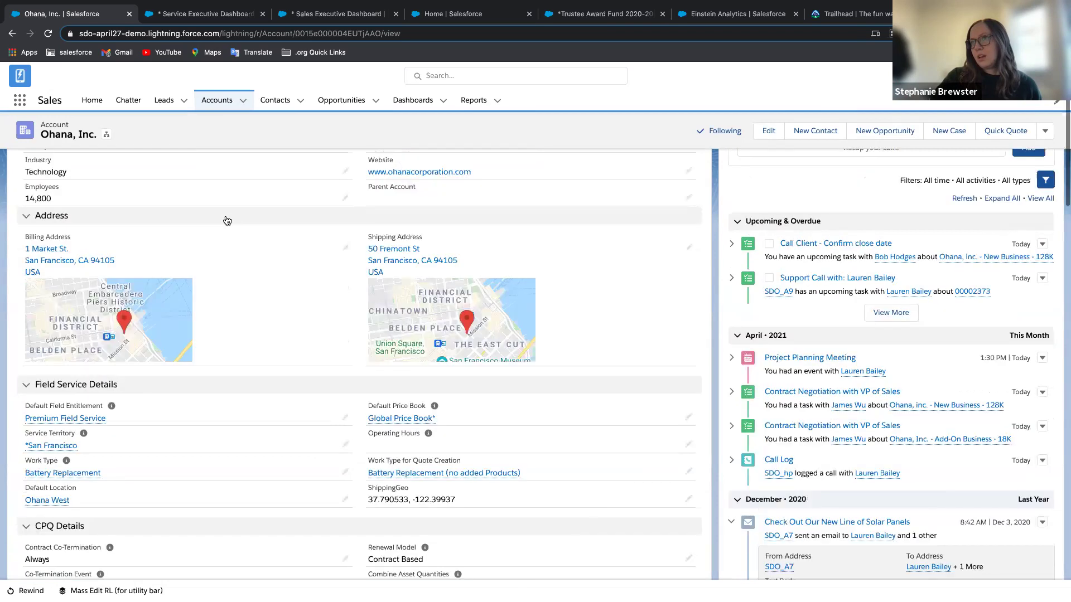
Open the President and CEO contact from the account's Related Contacts list.
left_click(118, 221)
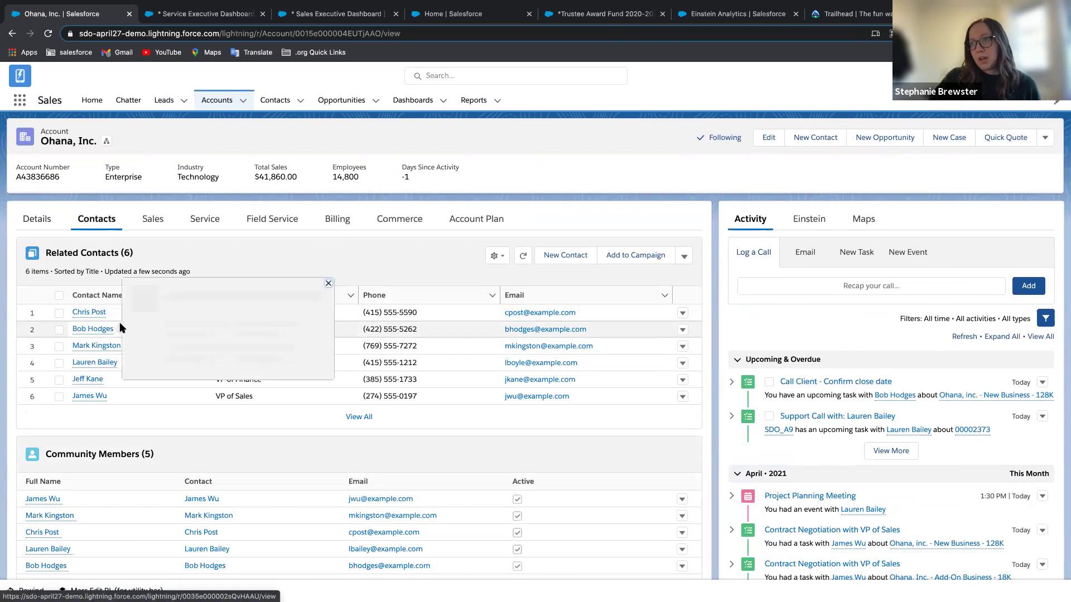
left_click(102, 330)
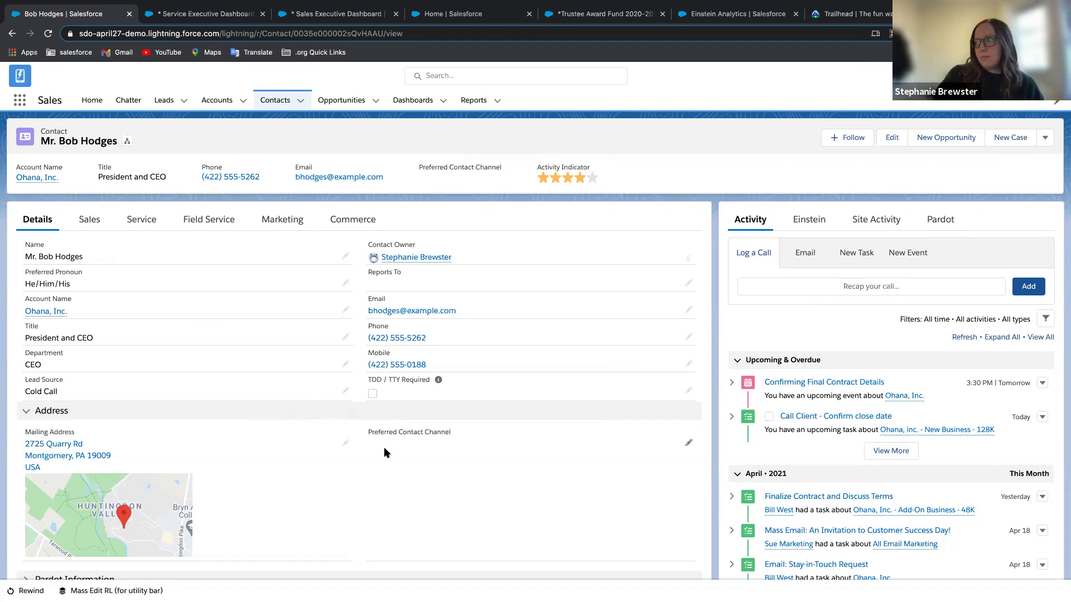
scroll(383, 452, "down", 3)
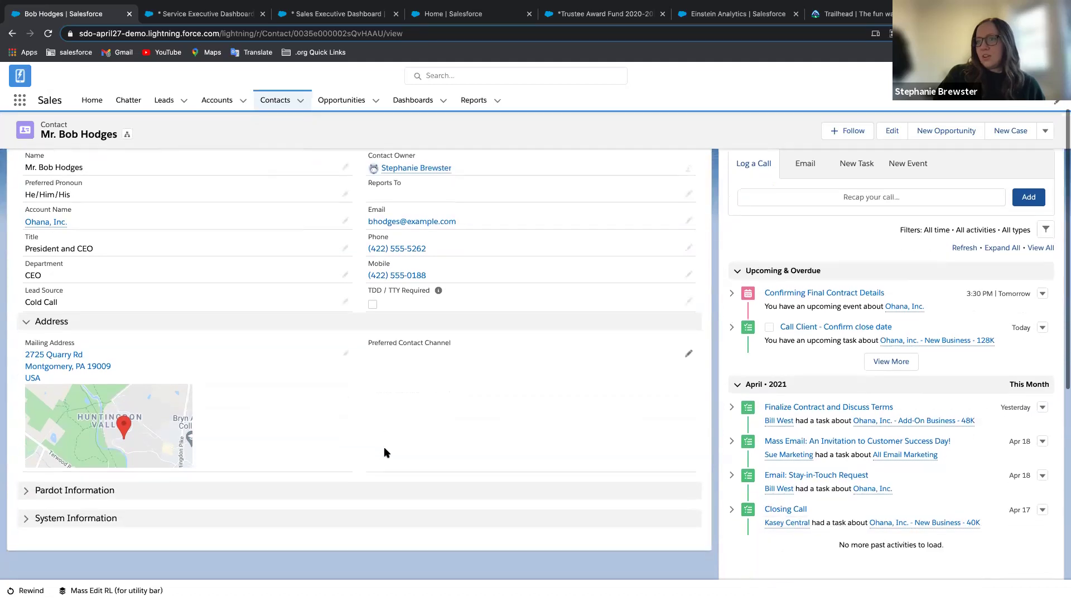
scroll(384, 452, "up", 3)
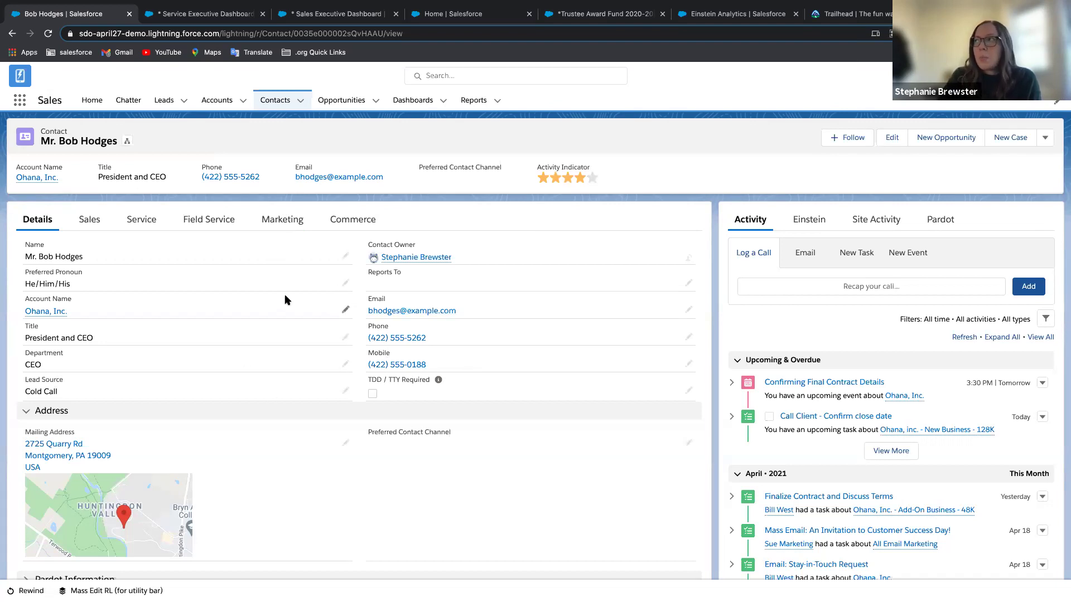
Open the CEO contact's Edit form and look through its prefilled fields.
left_click(892, 138)
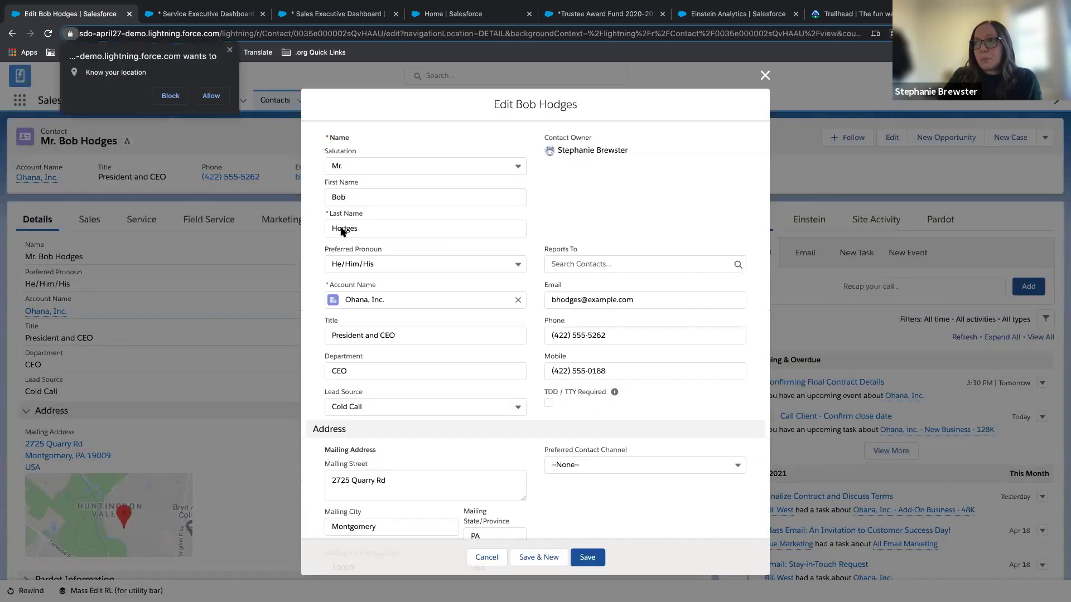
scroll(342, 233, "down", 1)
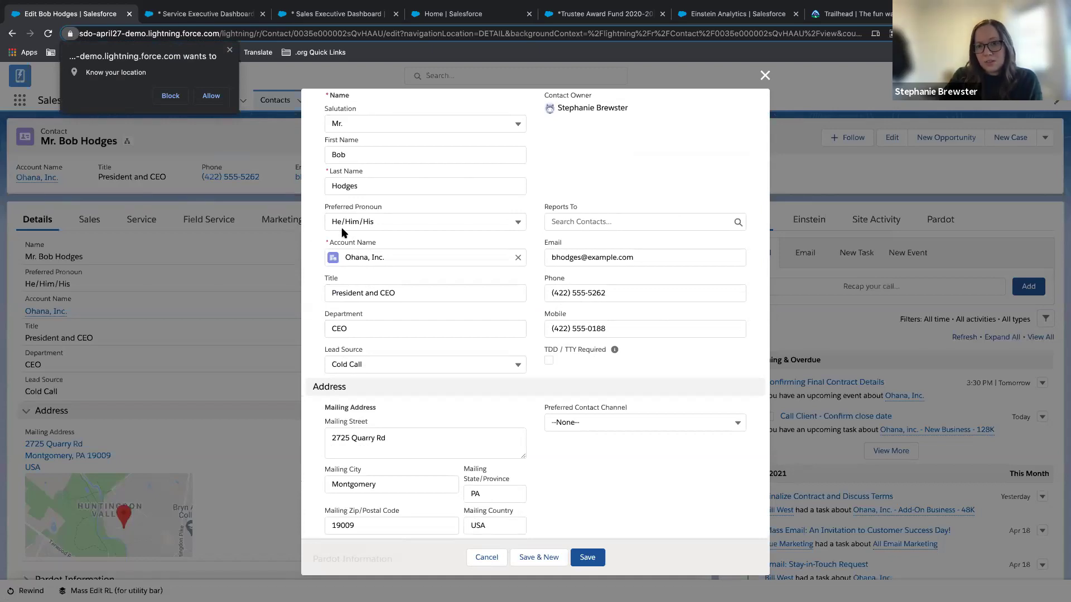
scroll(344, 233, "down", 1)
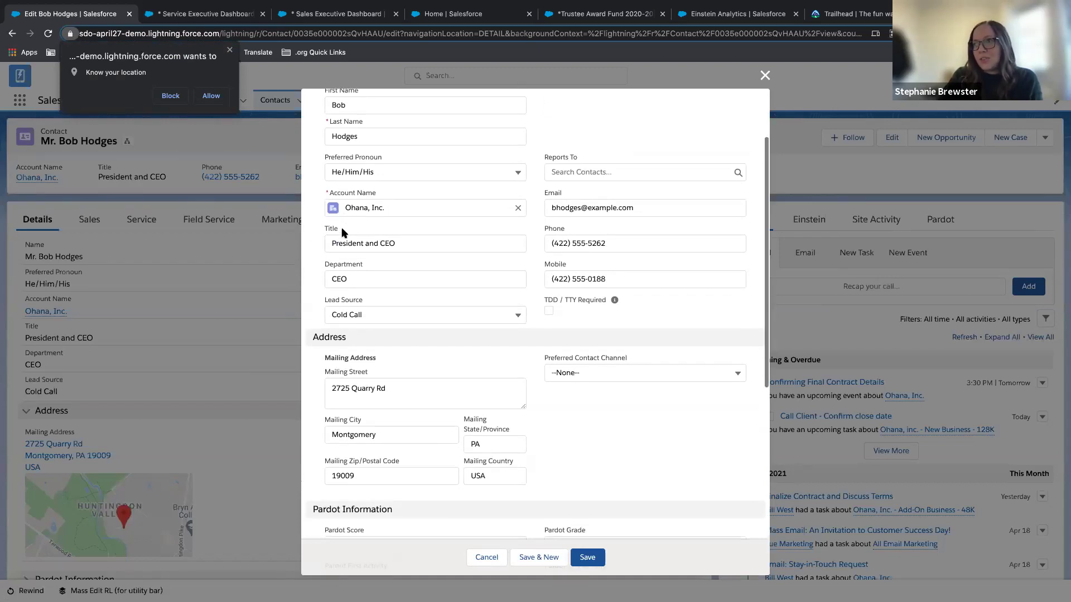
scroll(342, 232, "up", 2)
scroll(557, 289, "down", 1)
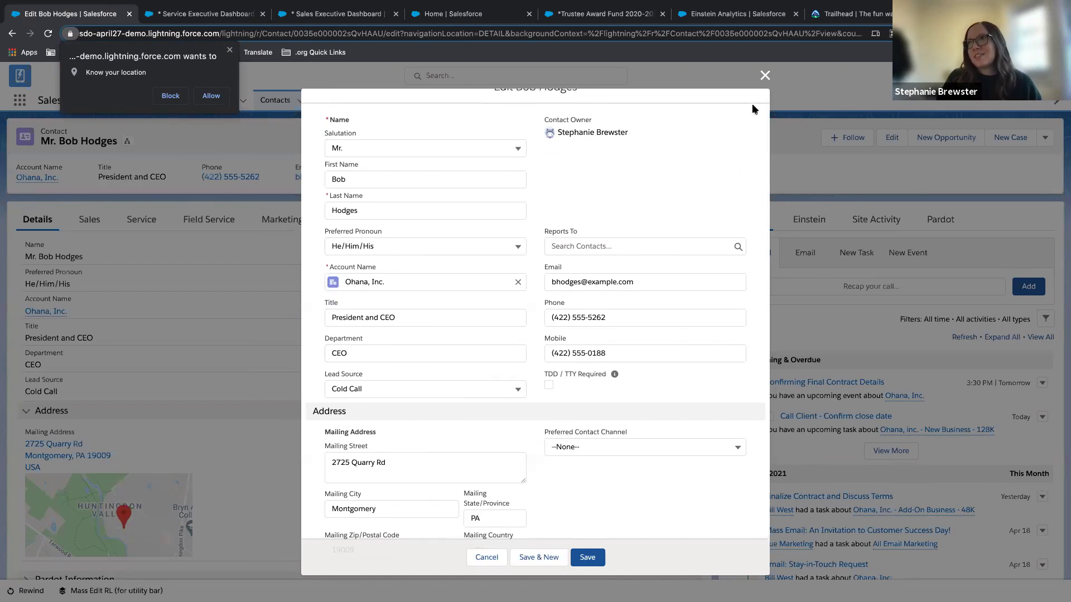
key("Tab")
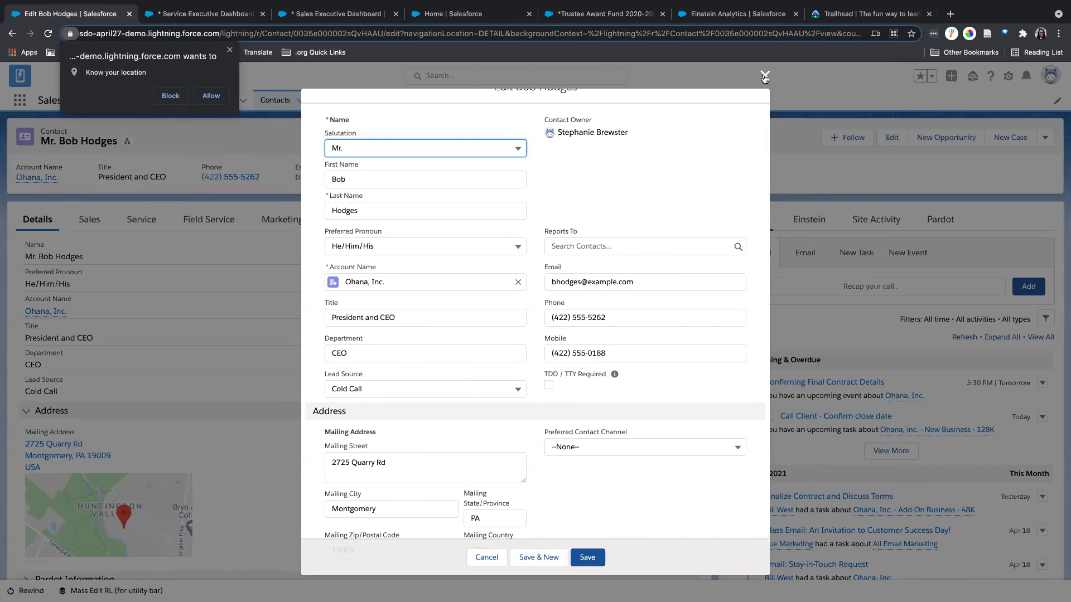
Discard the contact edit form and block the browser's location request, returning to the CEO's contact record.
left_click(765, 75)
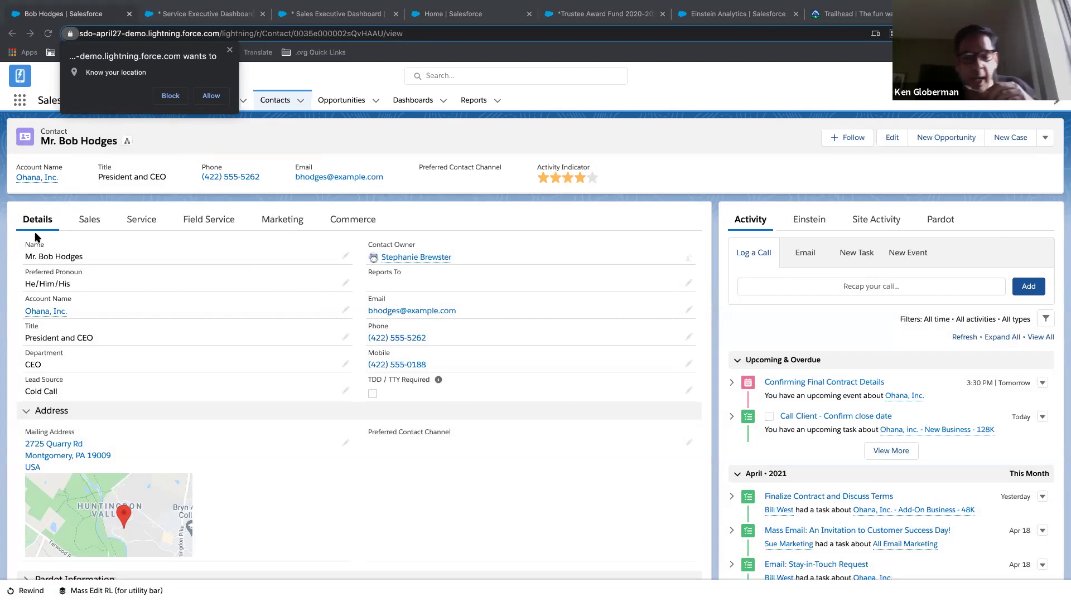
left_click(229, 50)
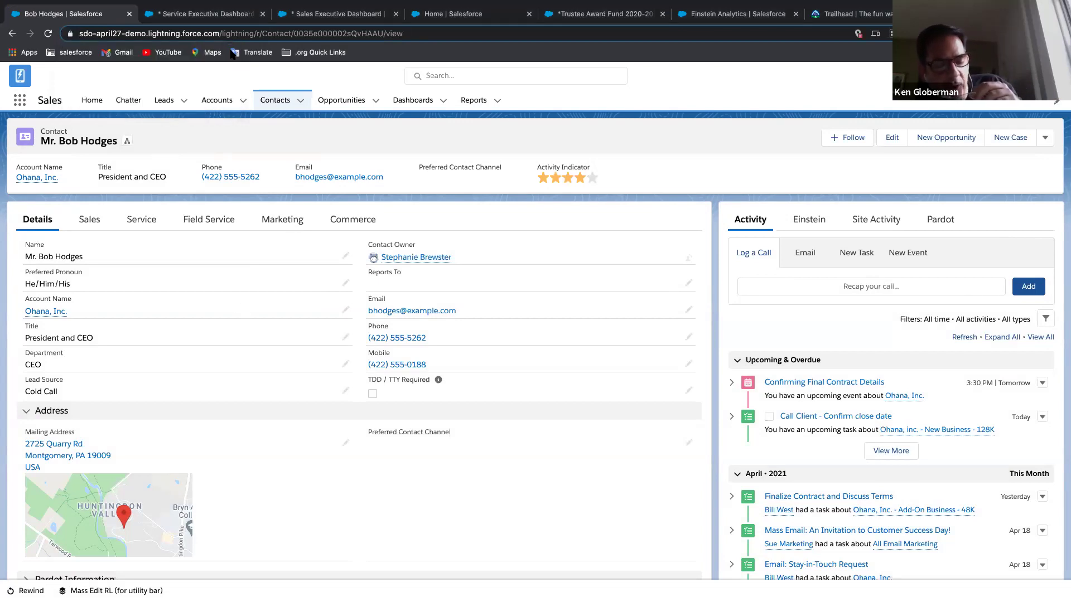
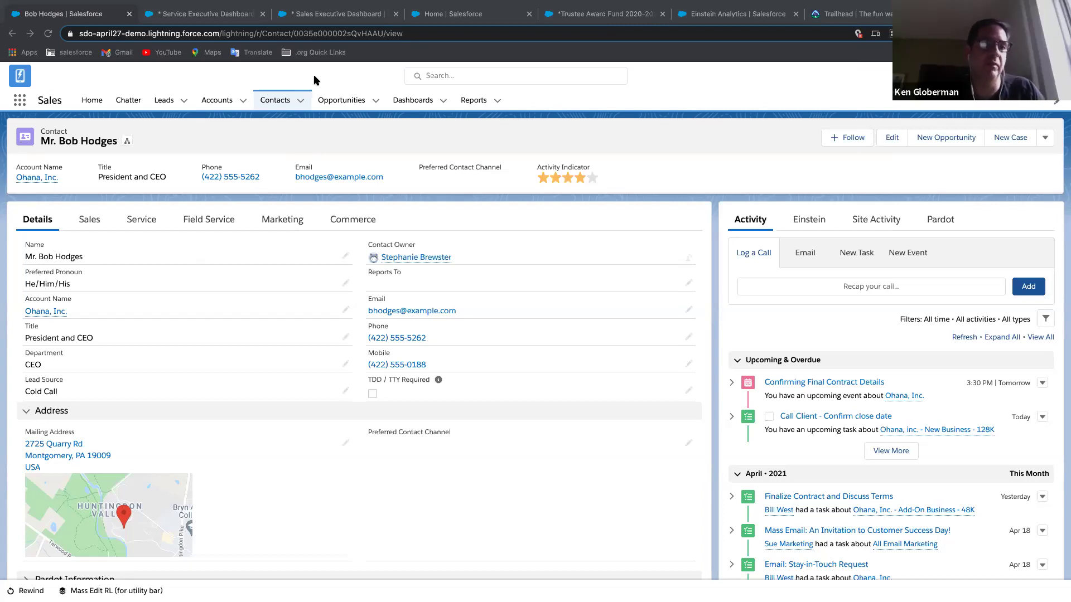
View the Sales Executive Dashboard charts, then switch to the Service Console home tab.
left_click(327, 16)
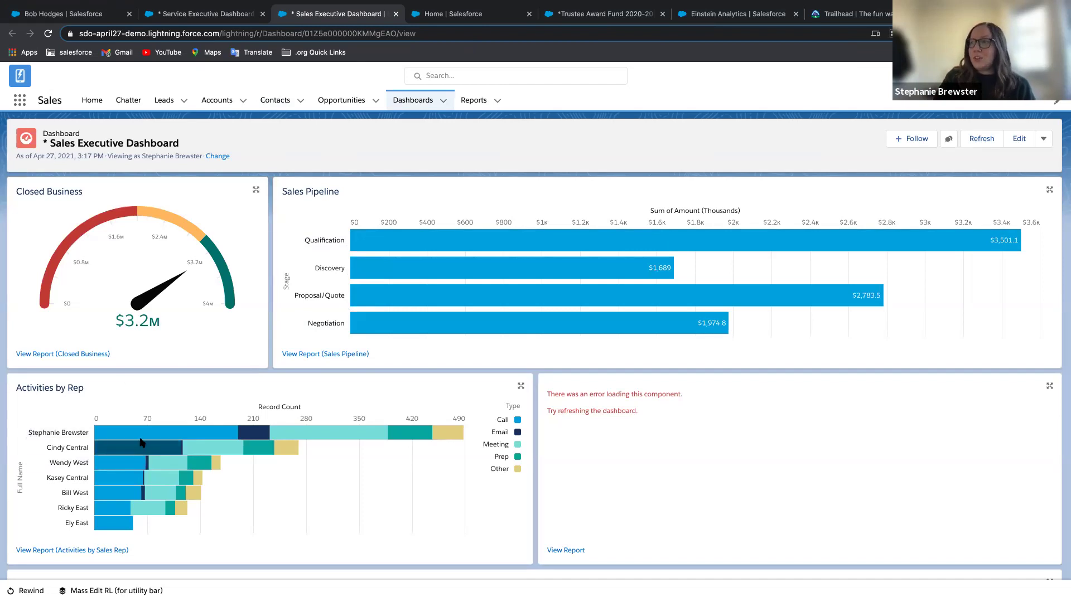
mouse_move(129, 434)
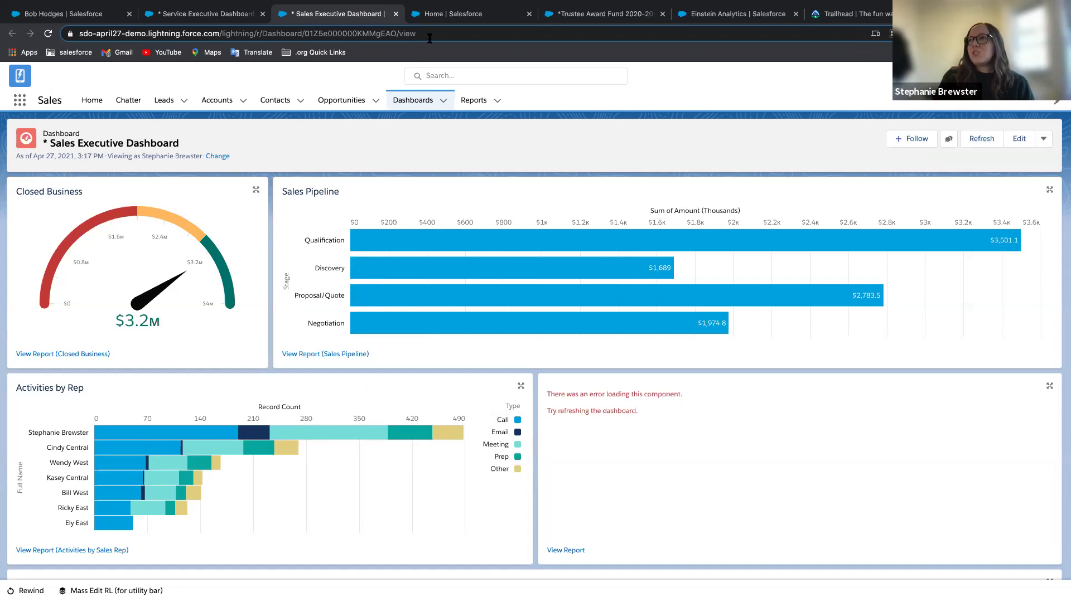
left_click(441, 15)
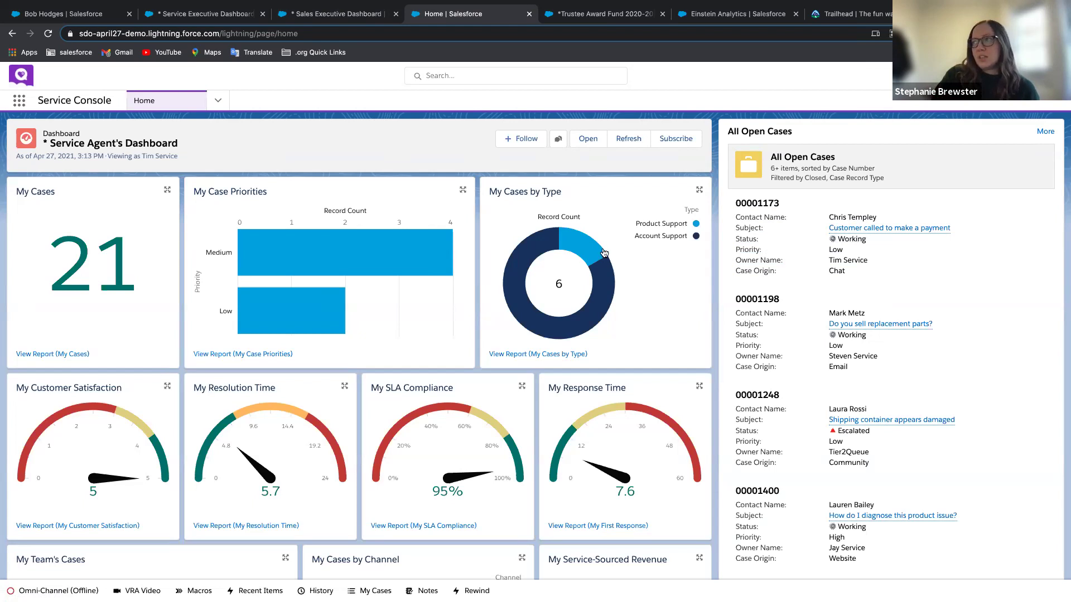
Scroll through the Service Agent's Dashboard metrics and back to the top.
scroll(655, 270, "down", 1)
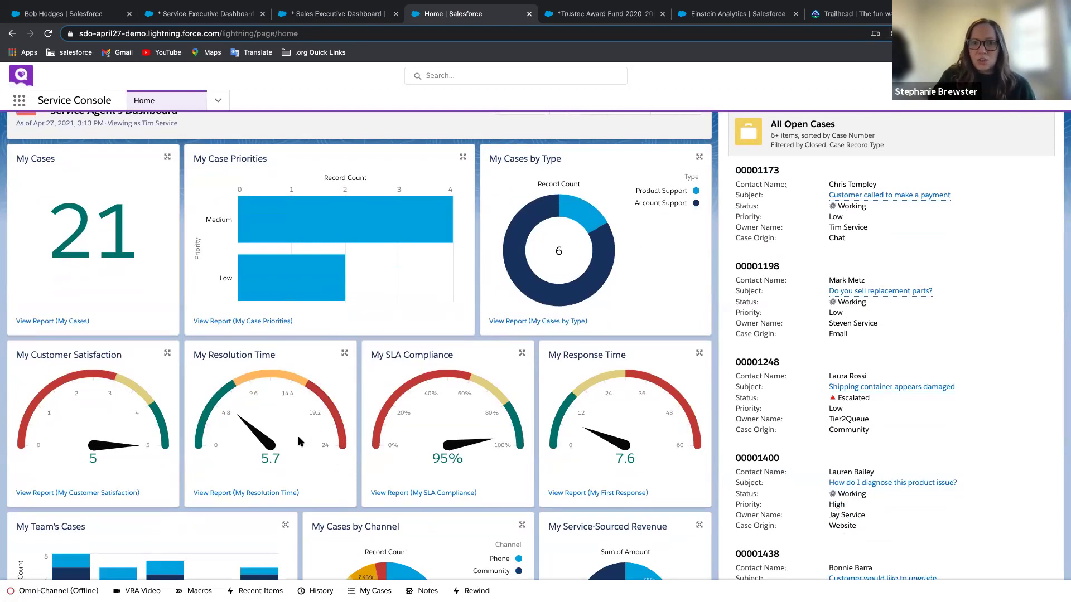
scroll(299, 441, "down", 3)
scroll(298, 438, "down", 1)
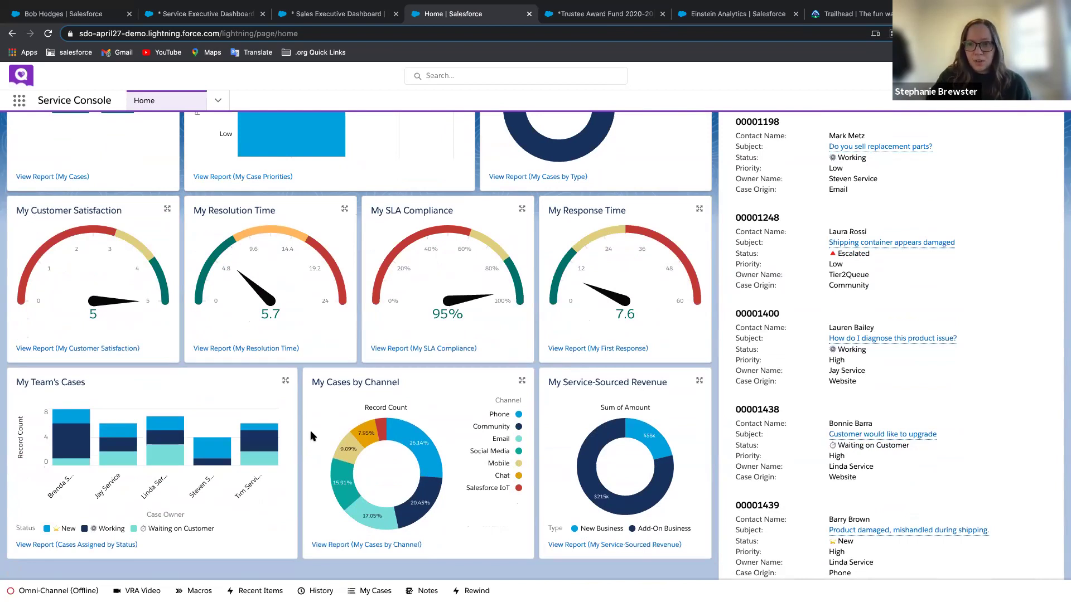
scroll(310, 434, "up", 5)
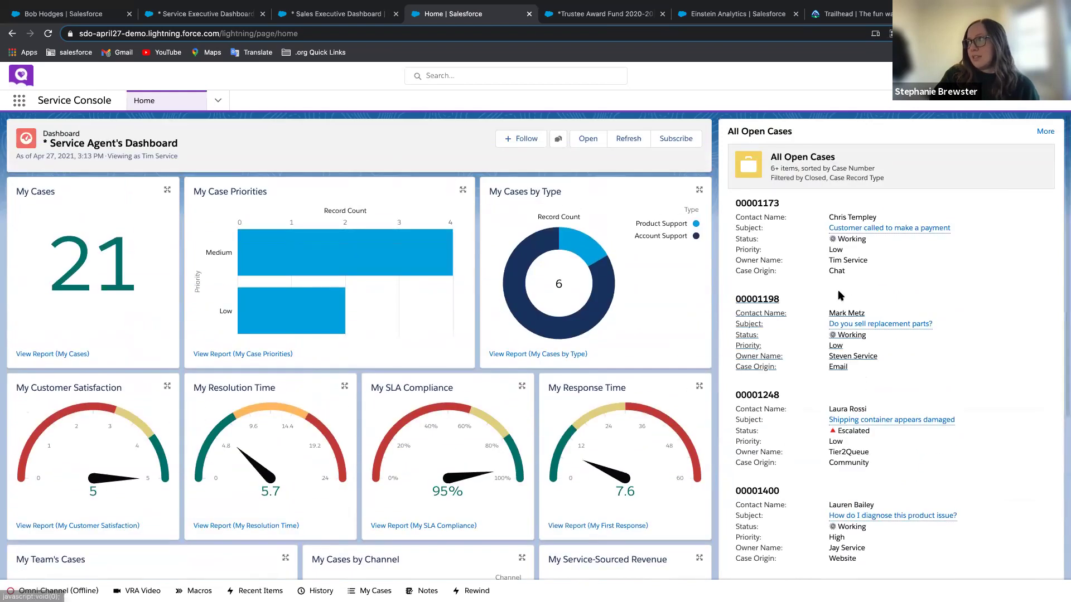
Open case 00001173 'Customer called to make a payment' and scroll through its details.
left_click(847, 250)
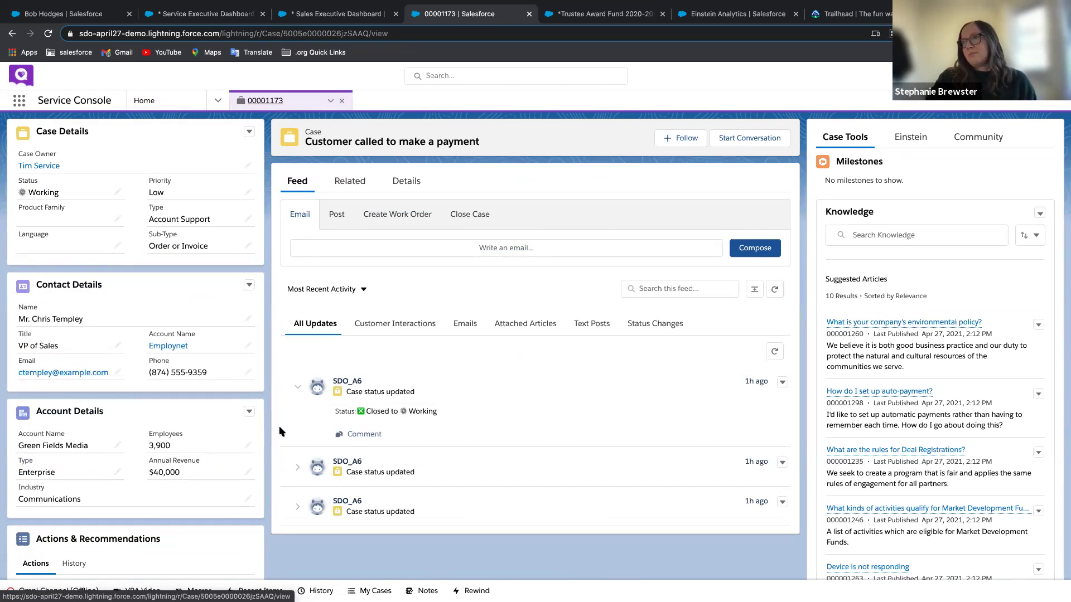
scroll(237, 428, "down", 2)
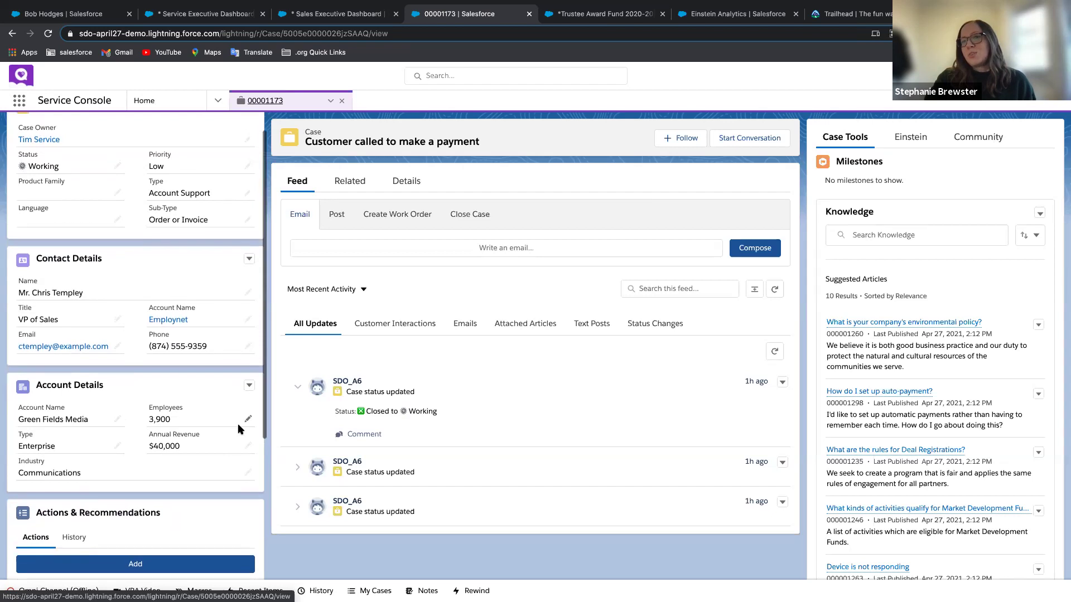
scroll(239, 429, "down", 1)
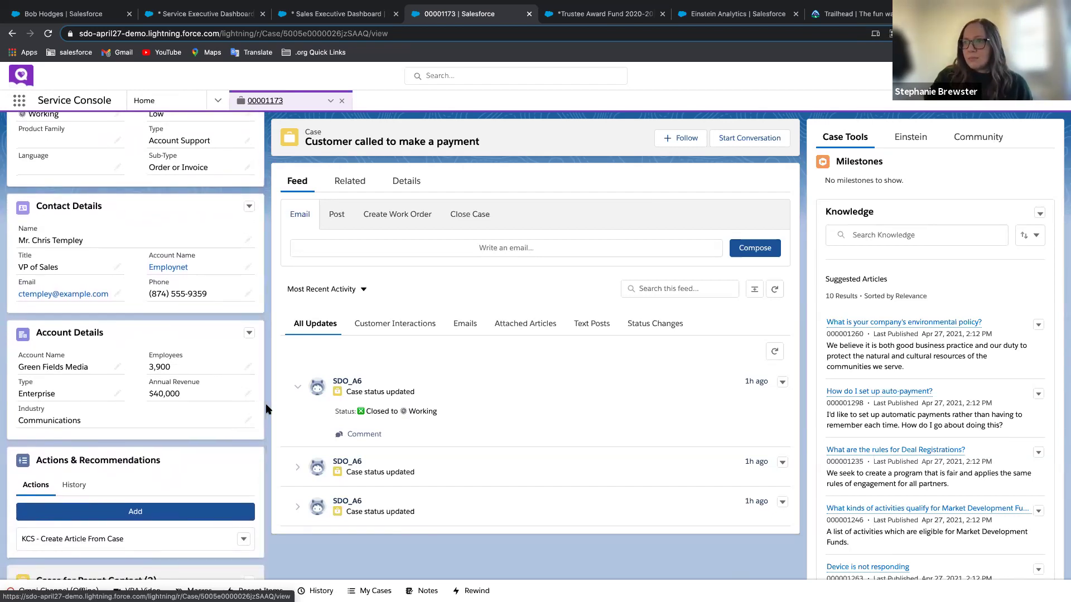
scroll(266, 410, "down", 1)
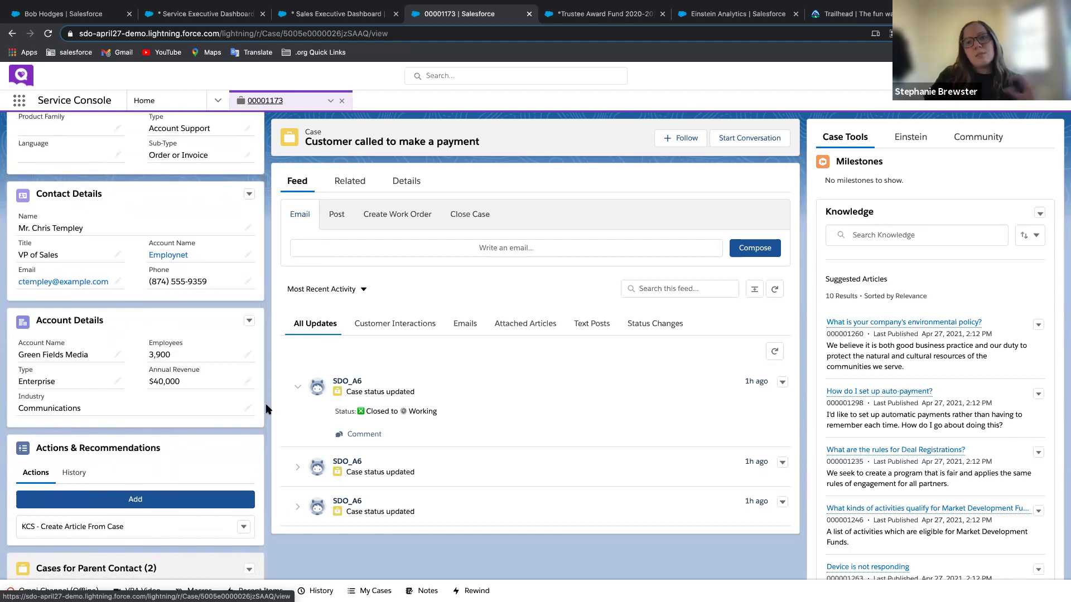
scroll(266, 410, "down", 1)
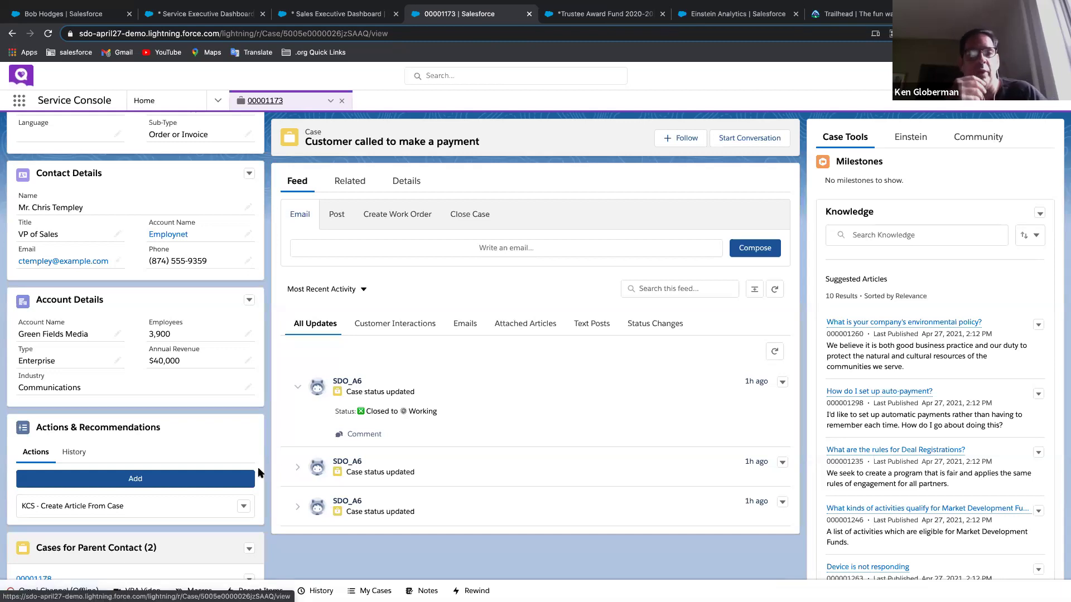
Switch to the Cases view so recently viewed cases list beside the case.
scroll(259, 473, "up", 4)
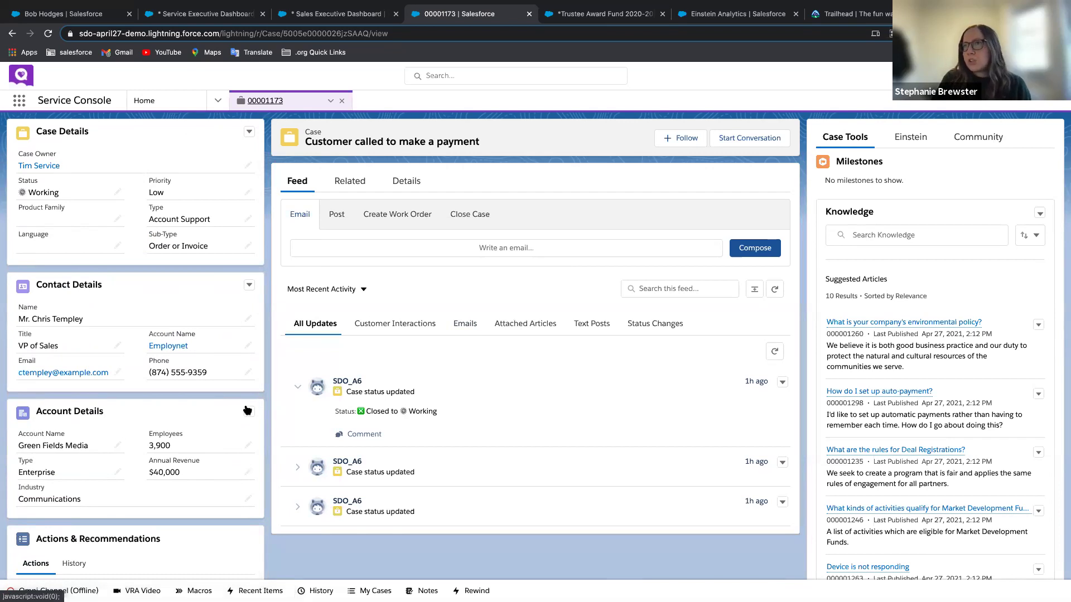
left_click(217, 101)
left_click(148, 214)
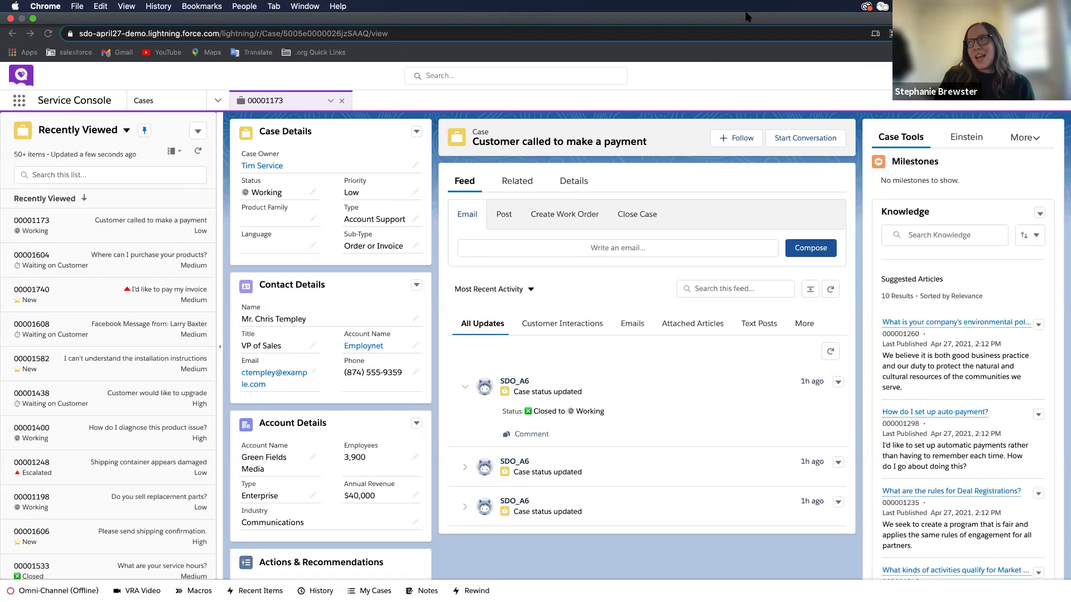
Switch to the Einstein Analytics tab showing the Donation Summary dashboard.
left_click(748, 17)
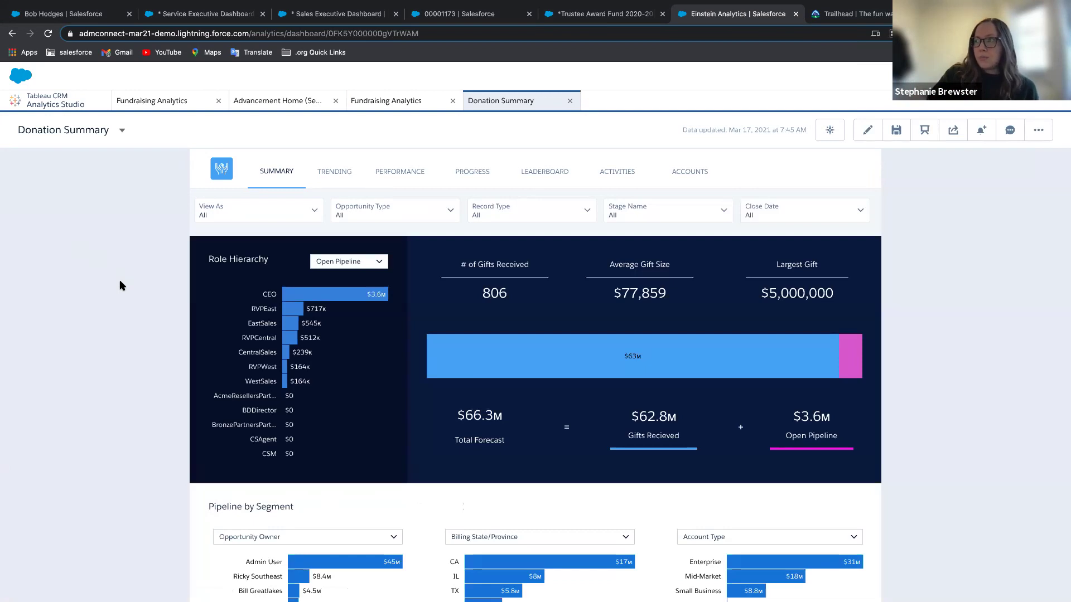
scroll(122, 286, "down", 1)
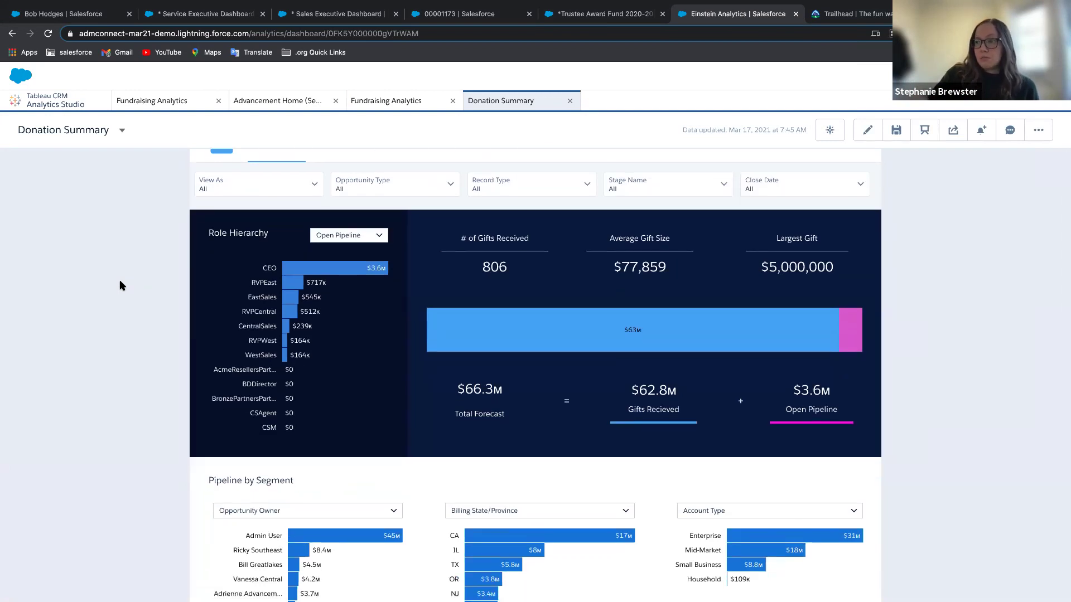
scroll(122, 285, "down", 5)
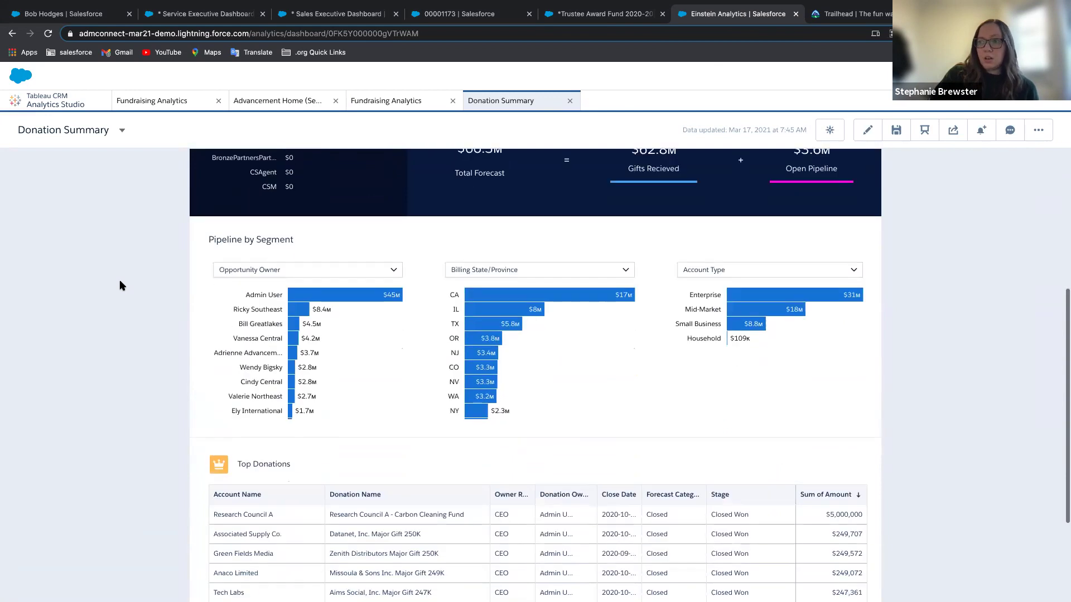
scroll(121, 285, "down", 1)
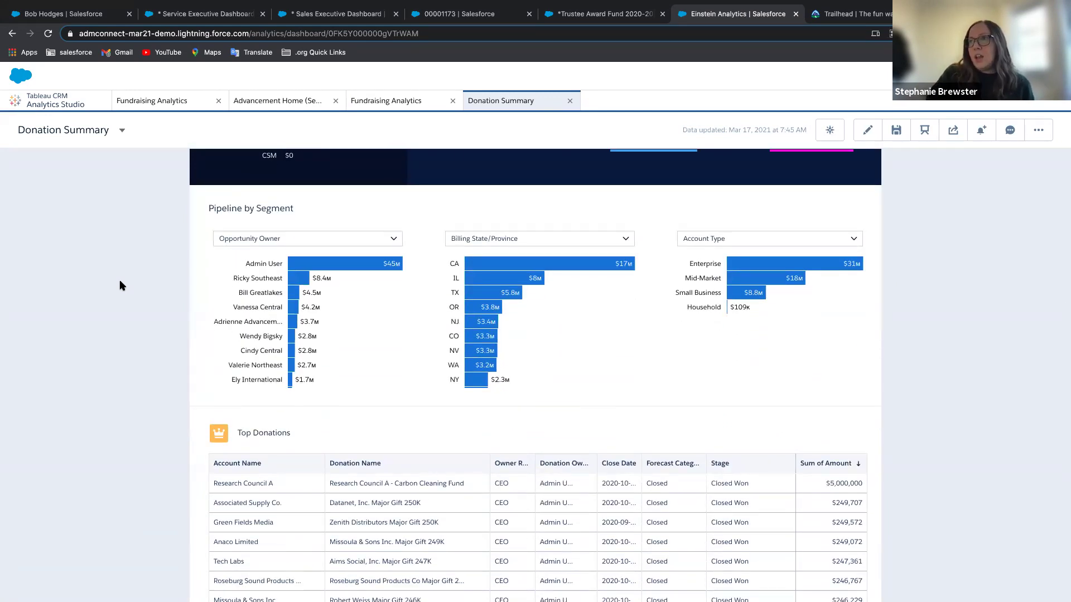
scroll(122, 285, "up", 1)
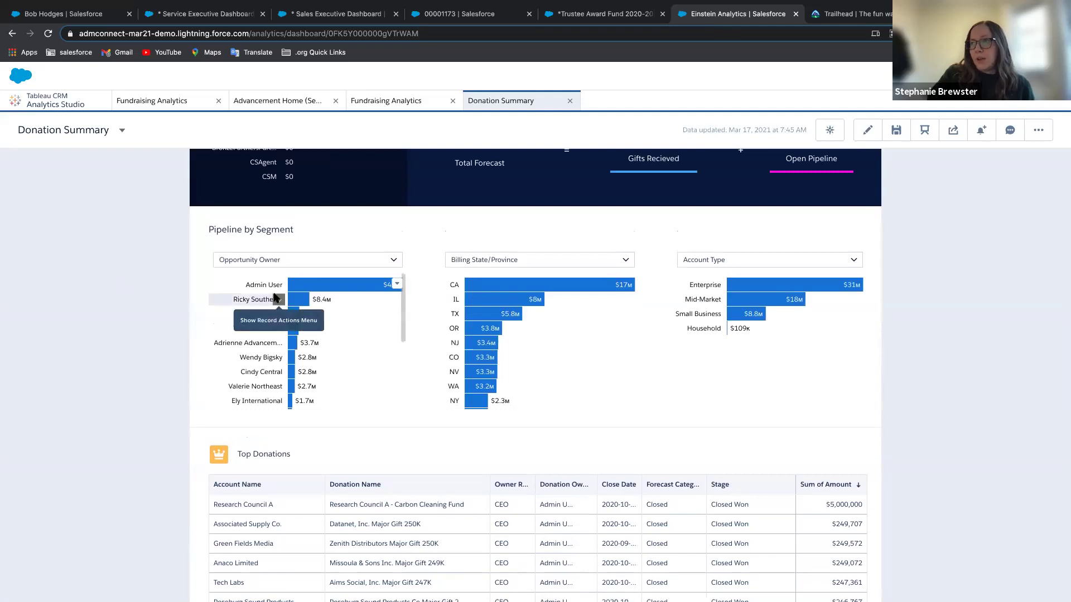
left_click(257, 260)
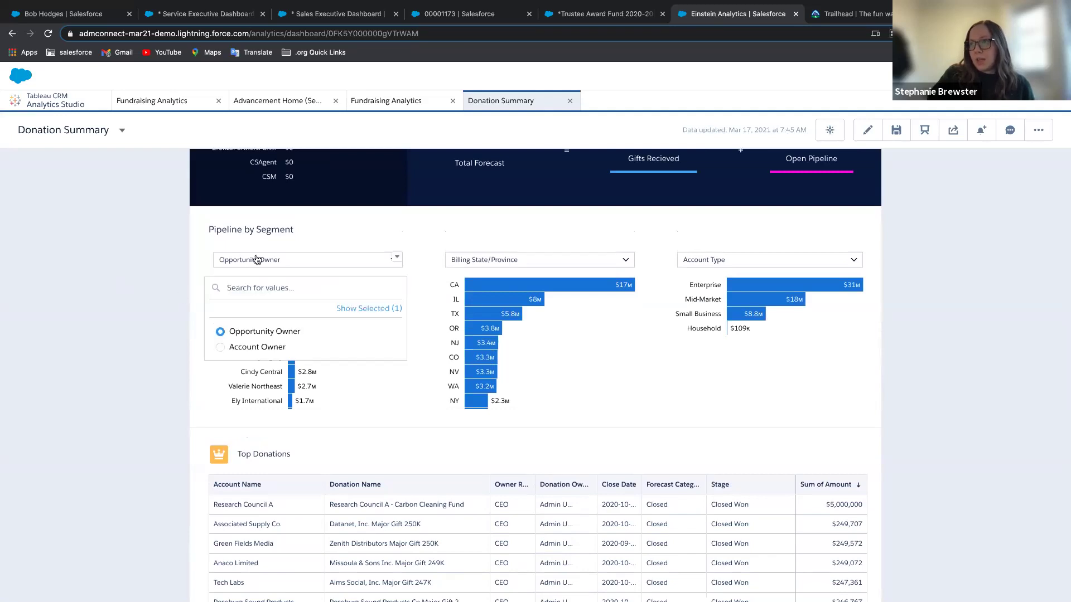
left_click(257, 260)
left_click(458, 263)
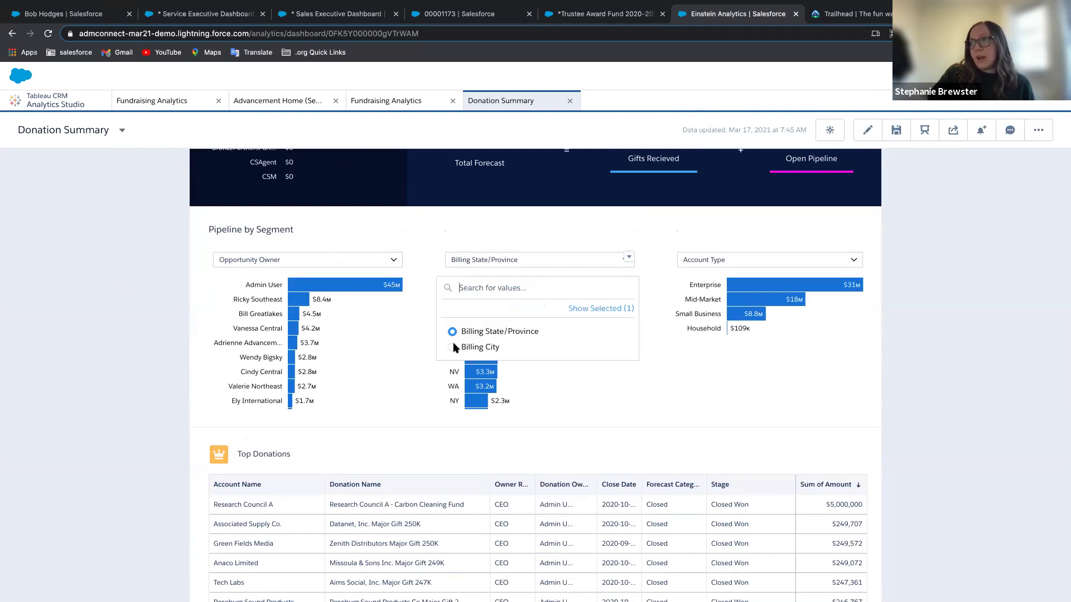
left_click(495, 265)
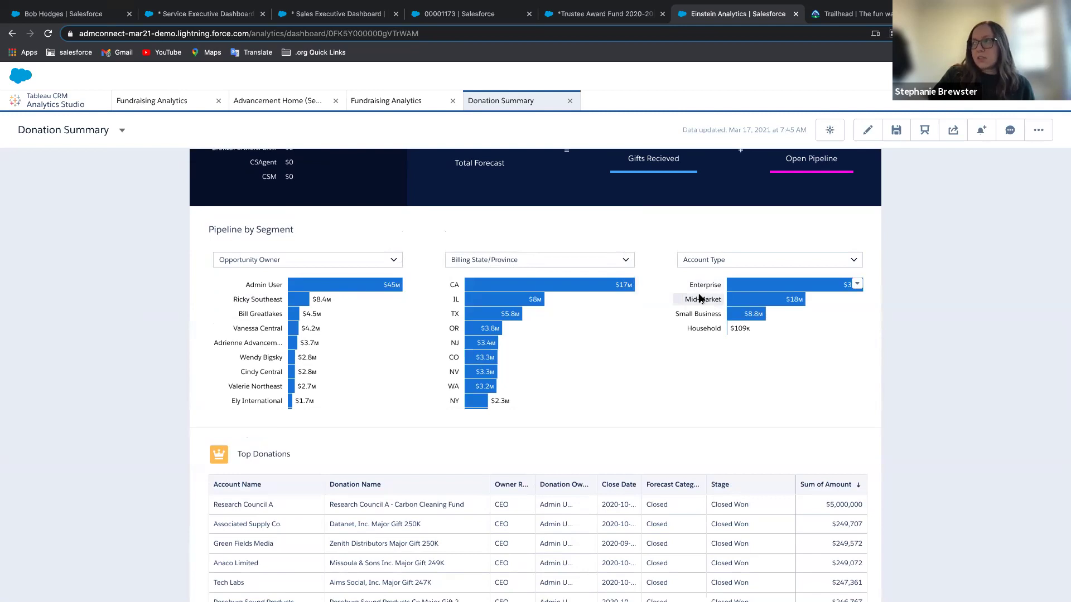
scroll(701, 298, "up", 4)
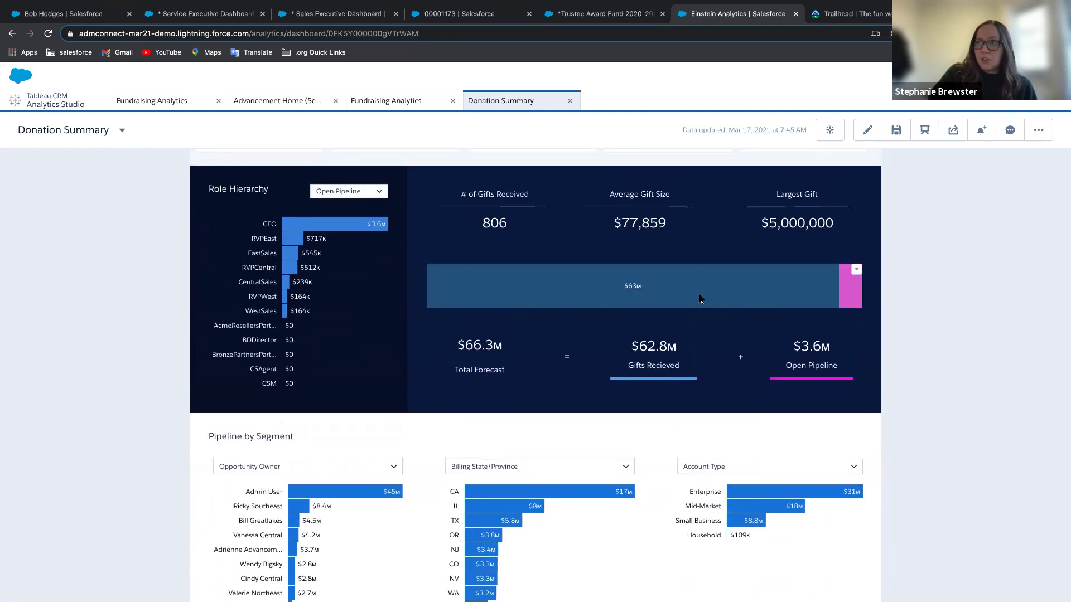
scroll(701, 299, "down", 1)
scroll(701, 299, "down", 2)
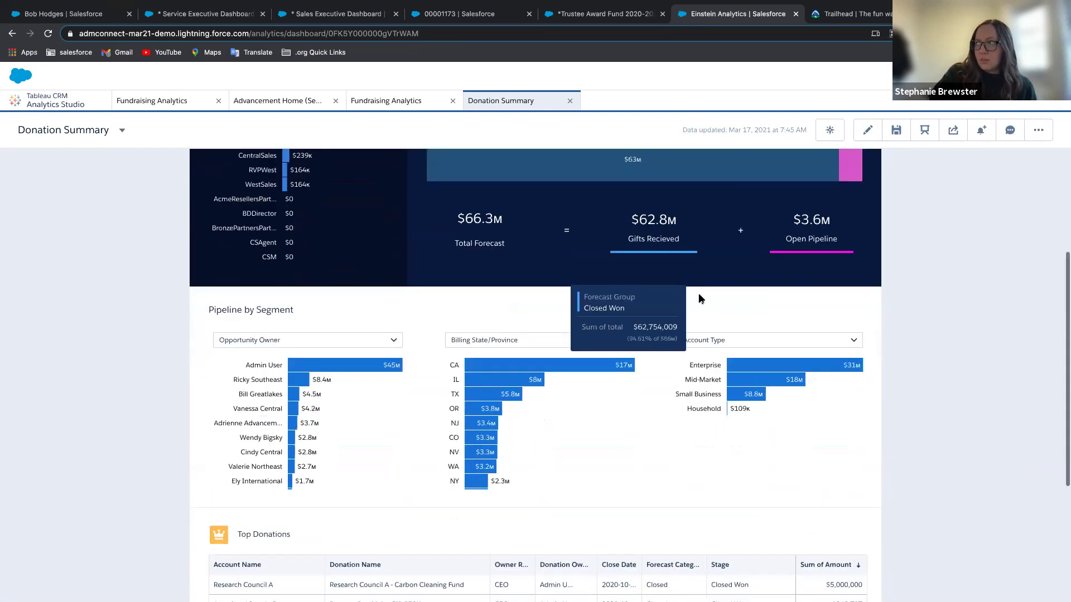
scroll(693, 234, "up", 1)
scroll(690, 237, "down", 3)
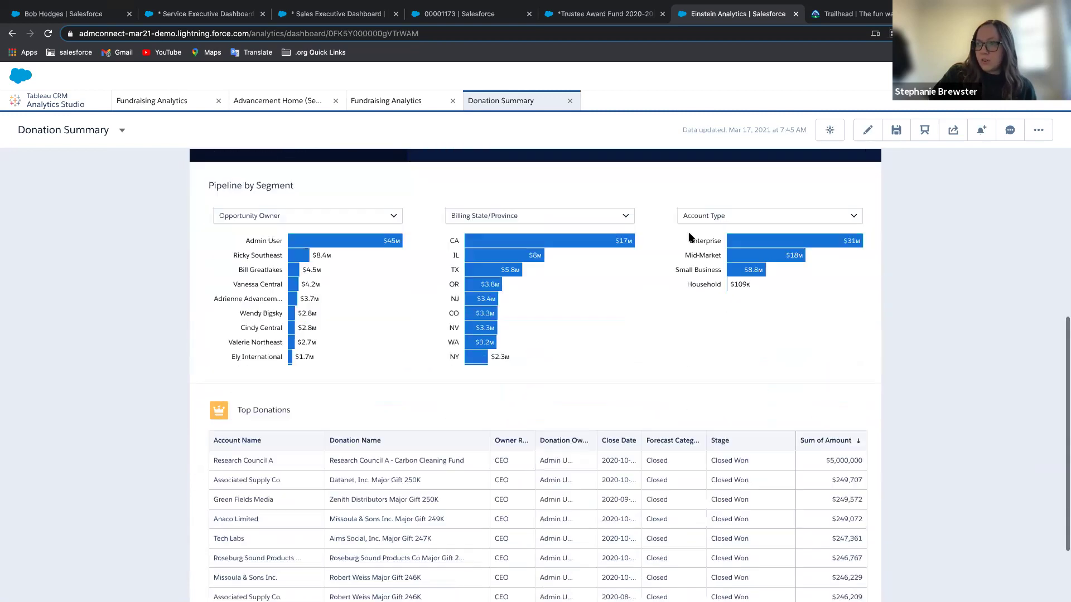
mouse_move(798, 421)
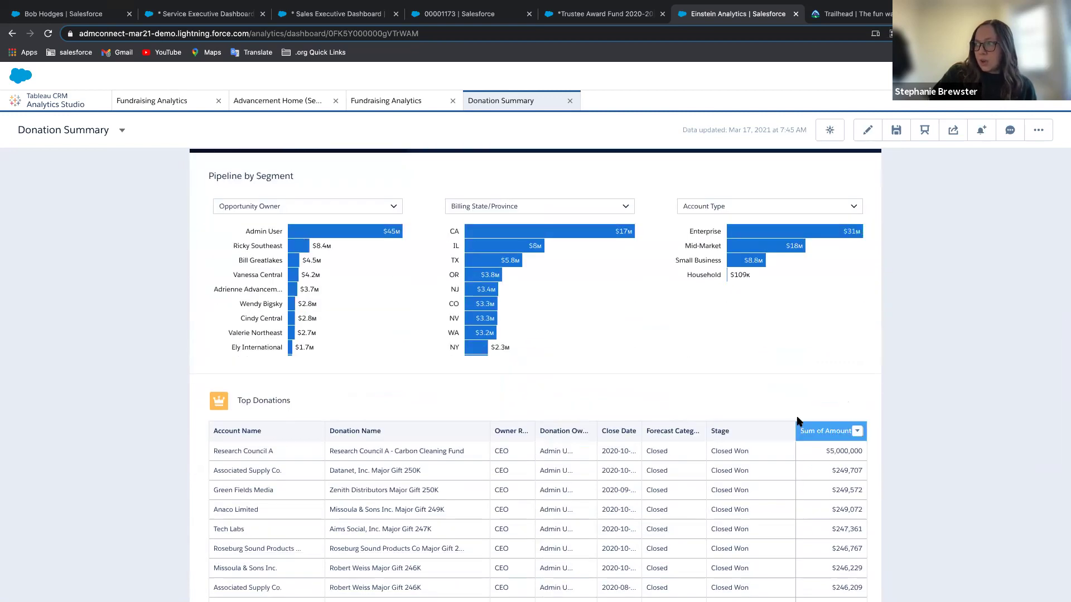
scroll(849, 451, "down", 2)
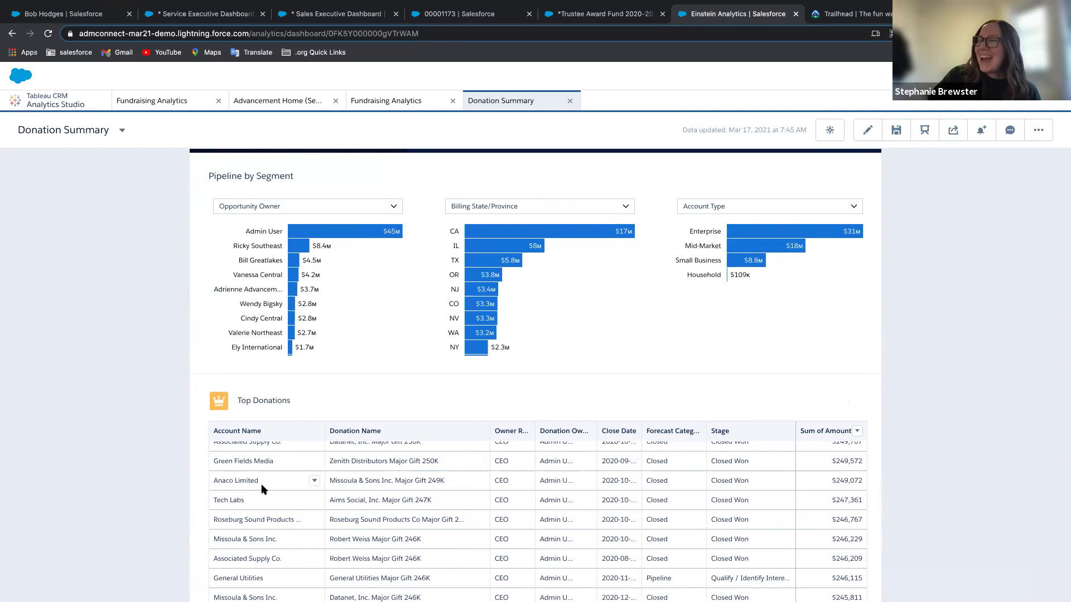
scroll(262, 488, "down", 1)
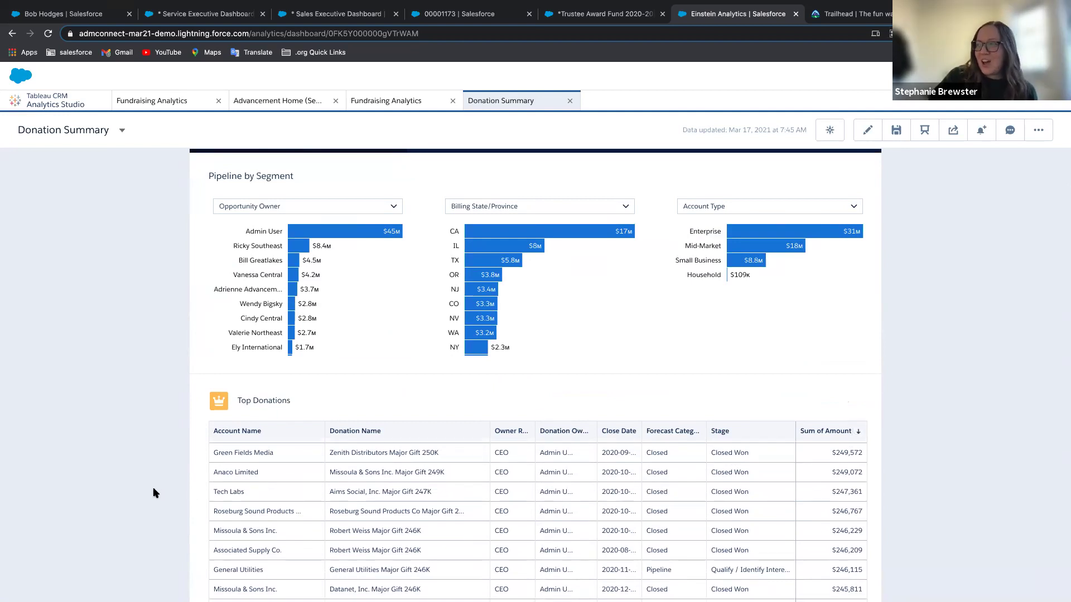
scroll(155, 492, "down", 3)
scroll(154, 492, "down", 1)
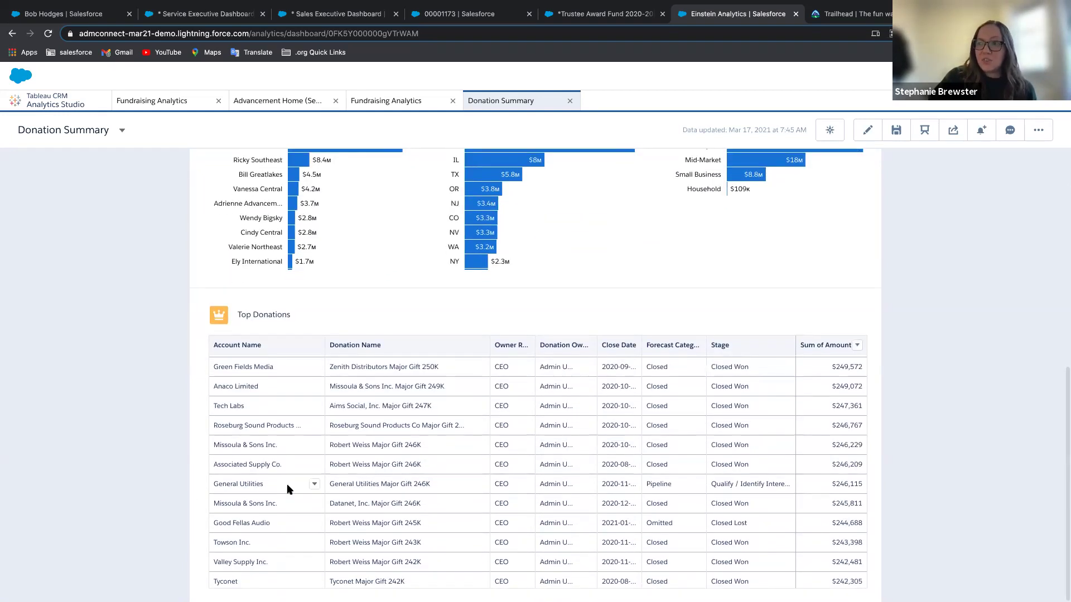
scroll(287, 489, "down", 2)
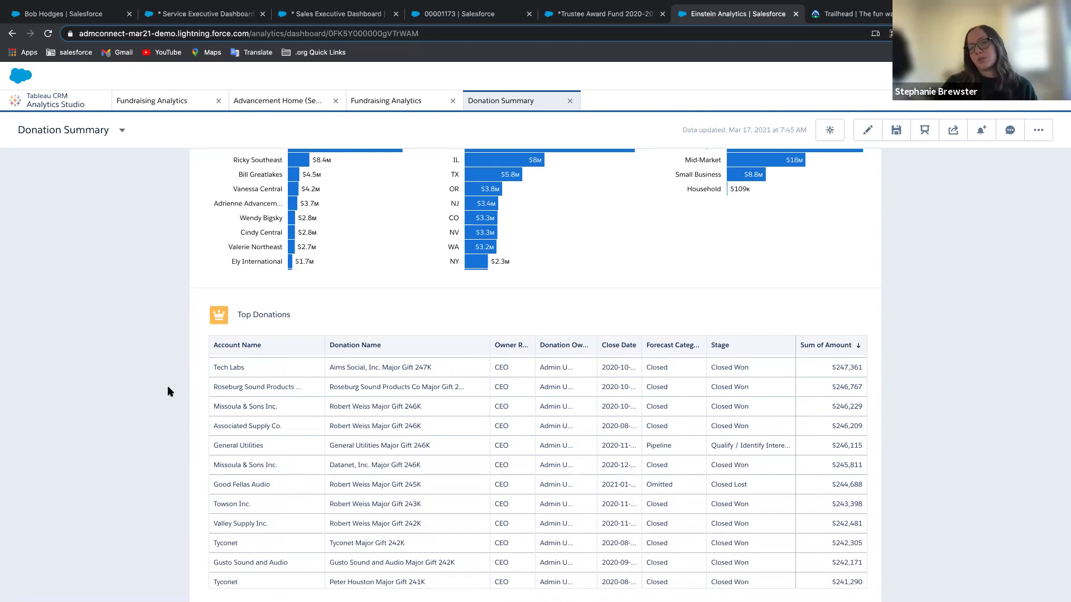
scroll(170, 391, "up", 5)
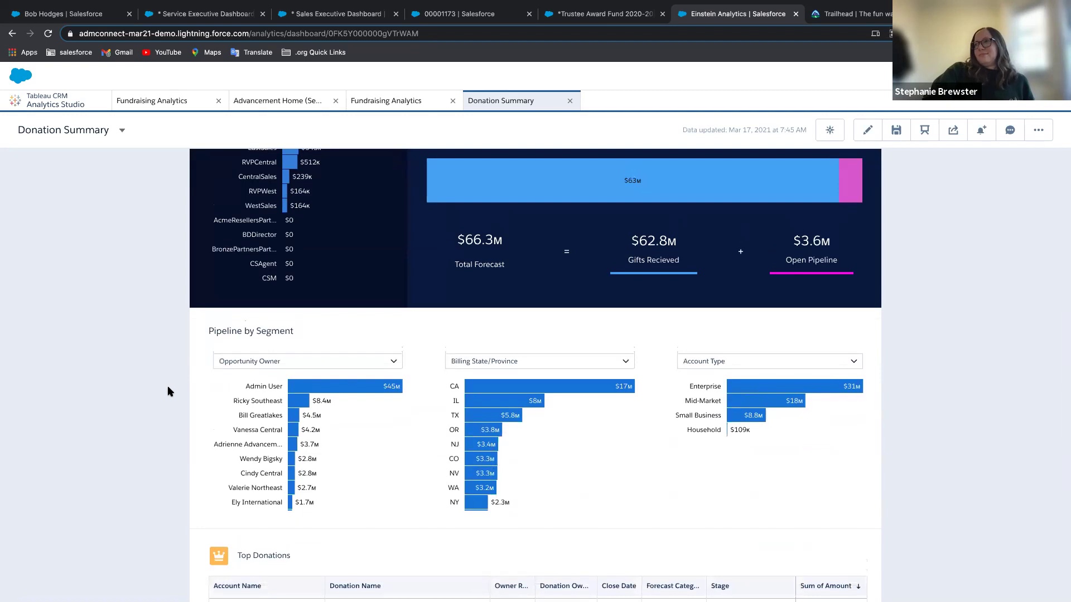
scroll(170, 391, "up", 4)
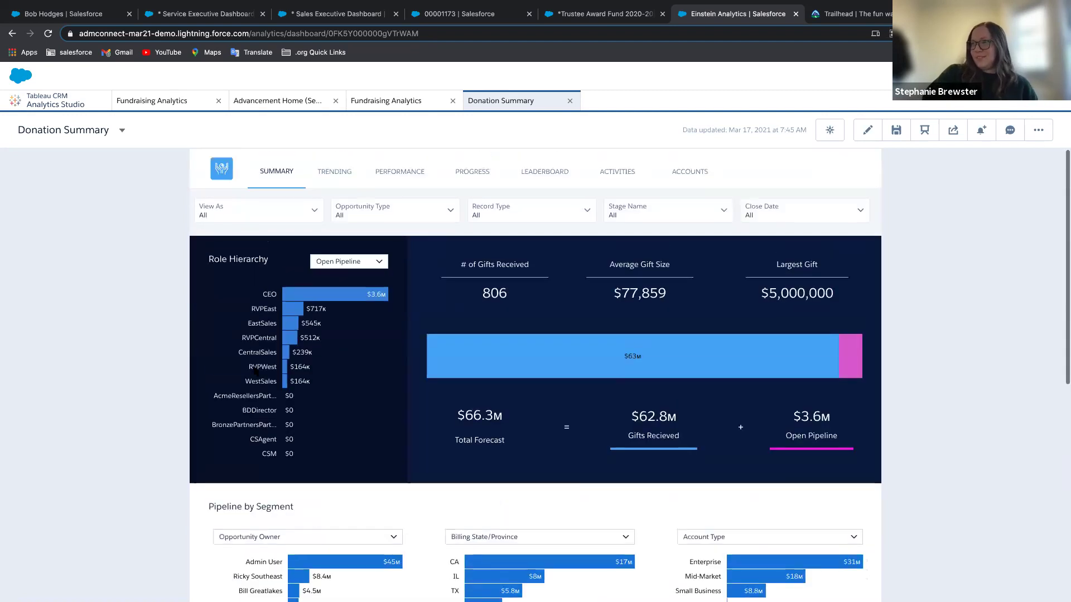
left_click(397, 219)
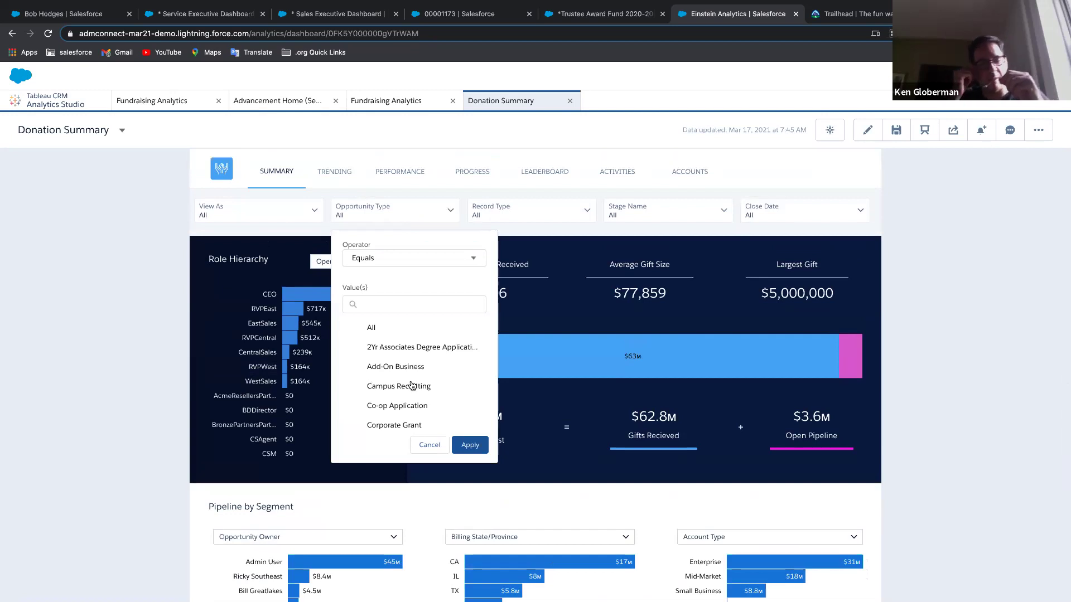
left_click(428, 444)
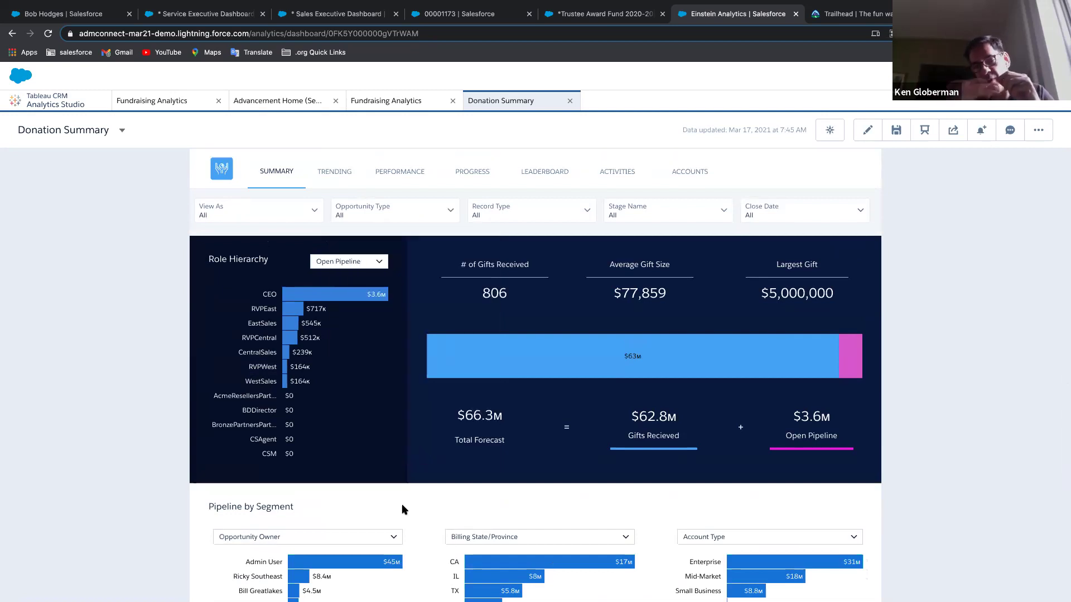
Open the Team Leaderboard dashboard, then return to the Donation Summary dashboard.
left_click(565, 168)
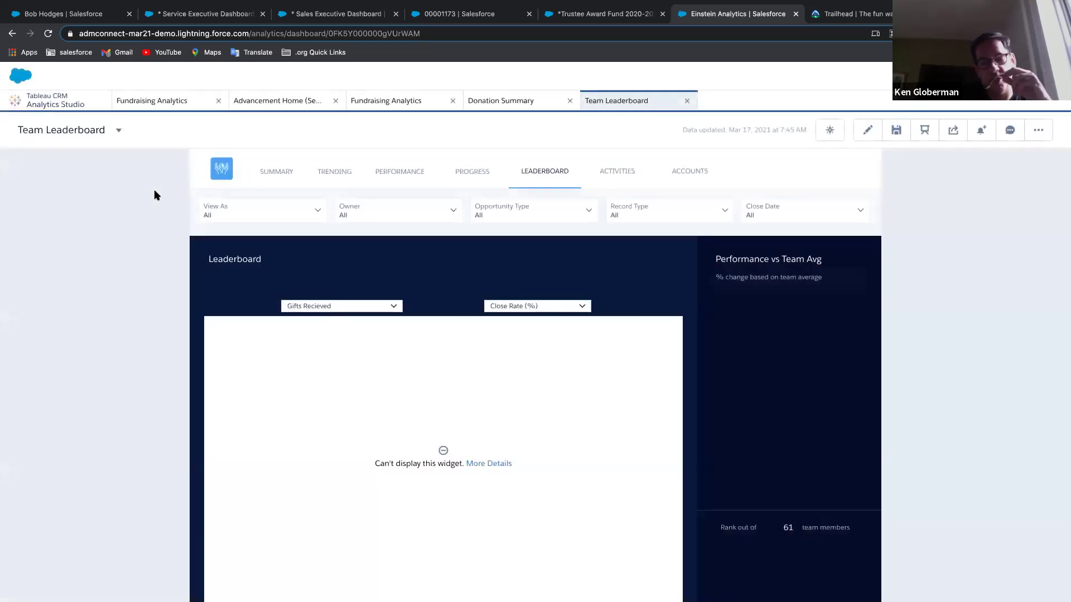
left_click(532, 106)
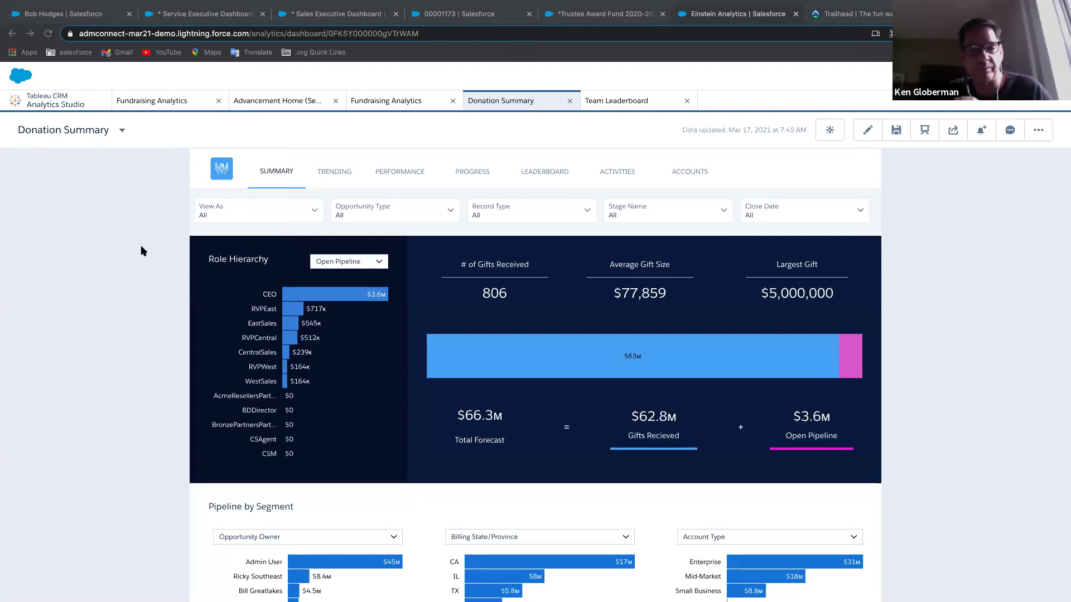
Look at the Data sheet of pwt100 in Excel, then go to Tableau Desktop's start page.
key("ctrl+Left")
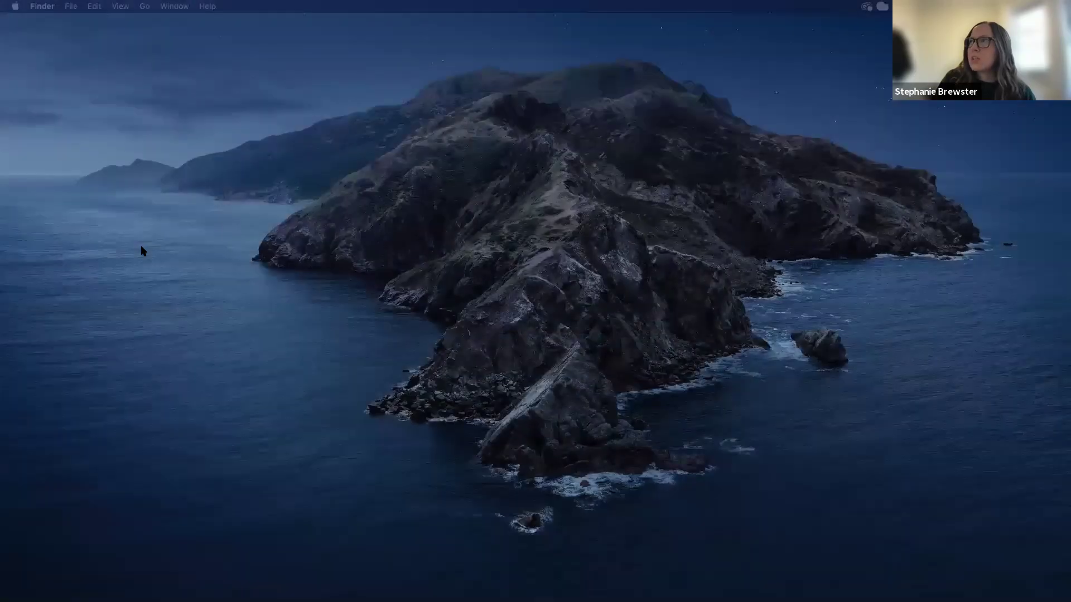
key("ctrl+Right")
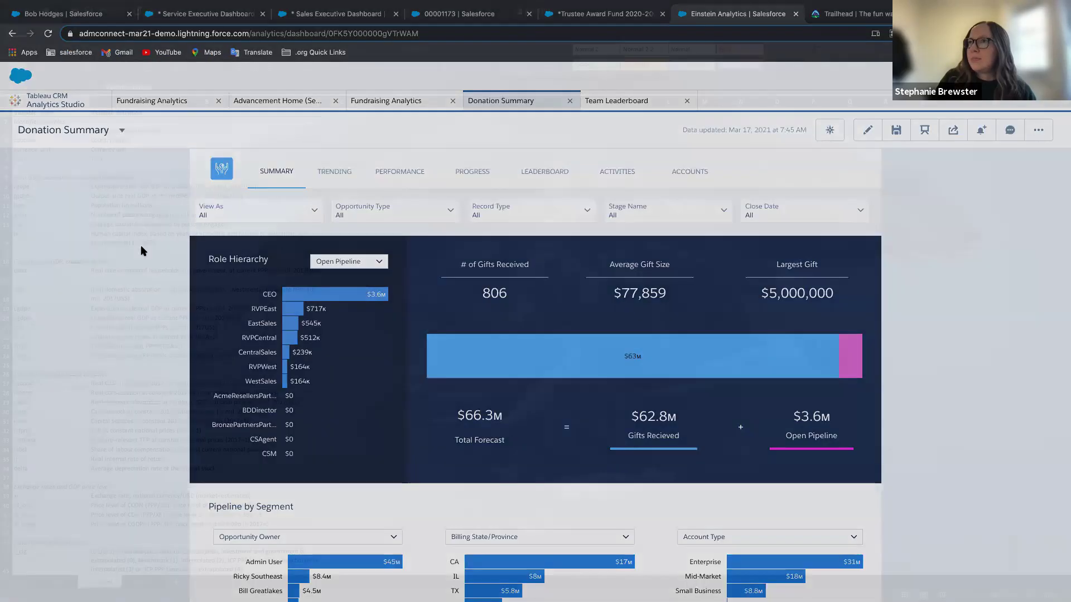
key("ctrl+Right")
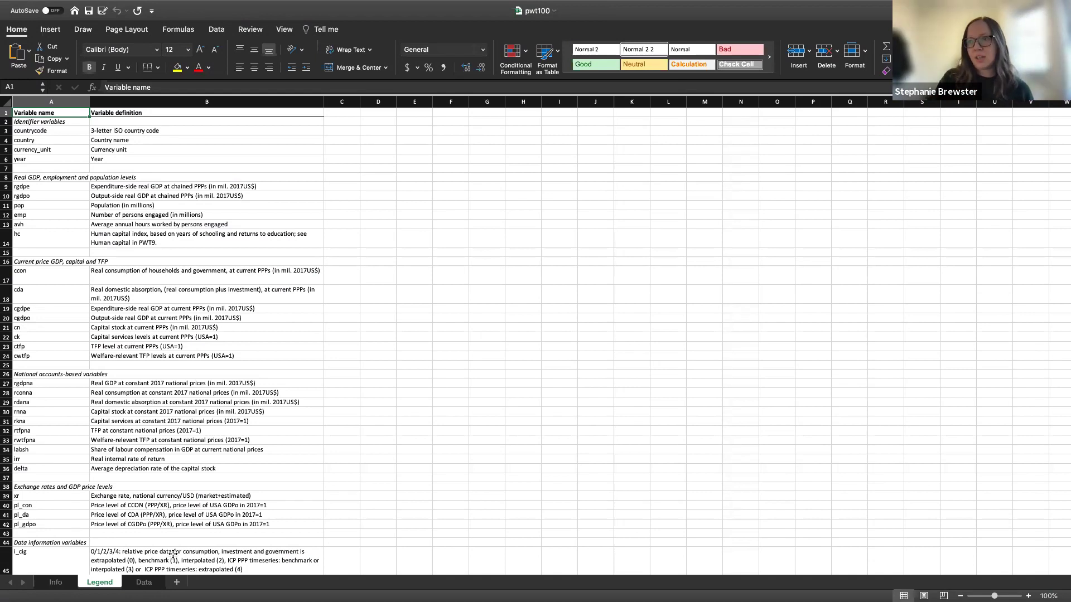
left_click(146, 584)
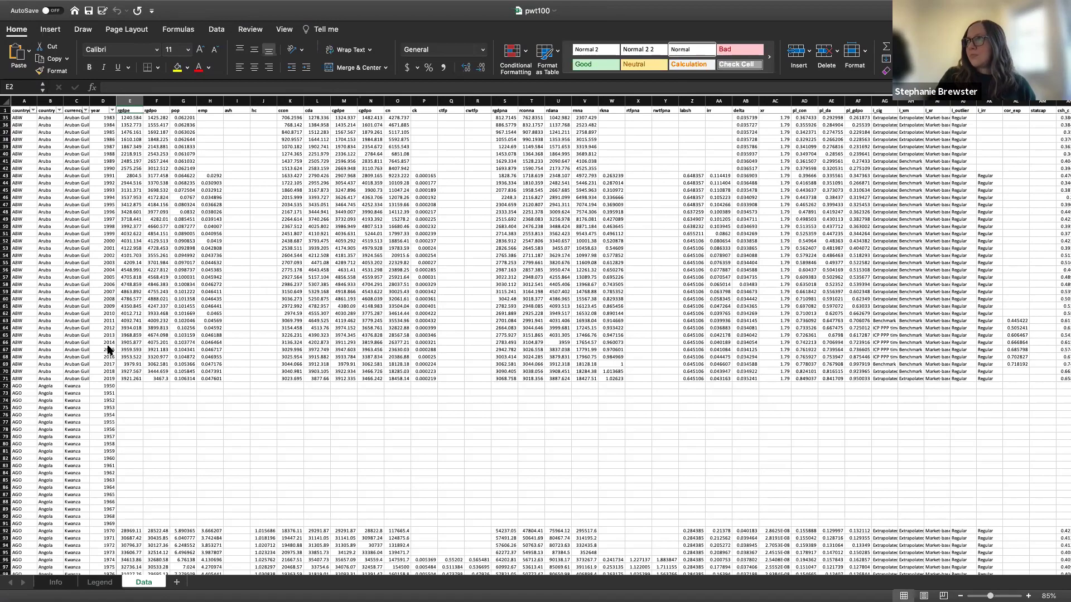
key("super+Tab")
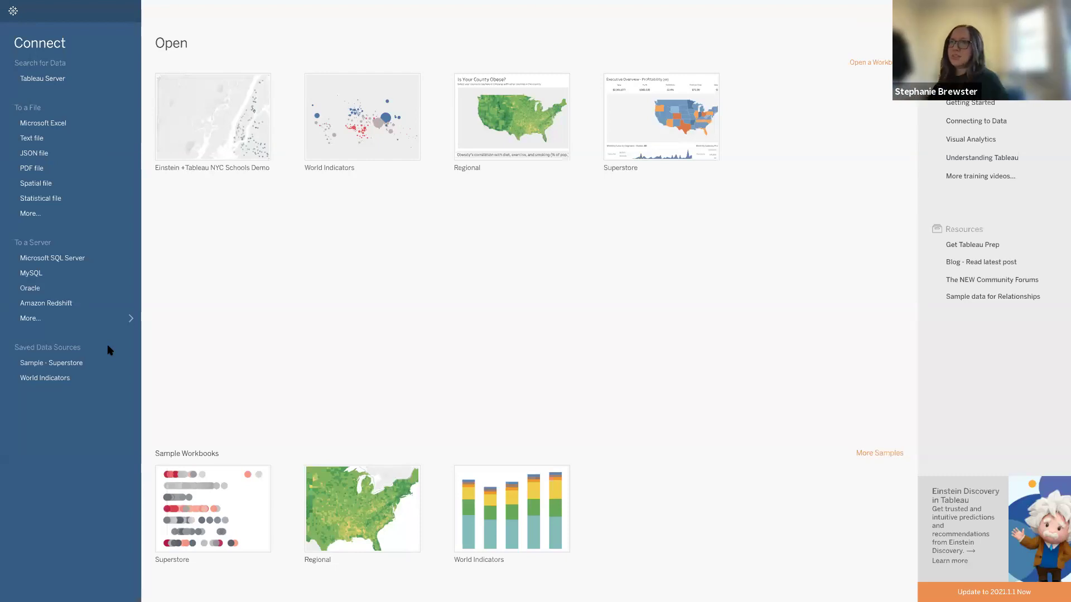
Connect to pwt100.xlsx from Downloads as a Microsoft Excel data source.
left_click(62, 127)
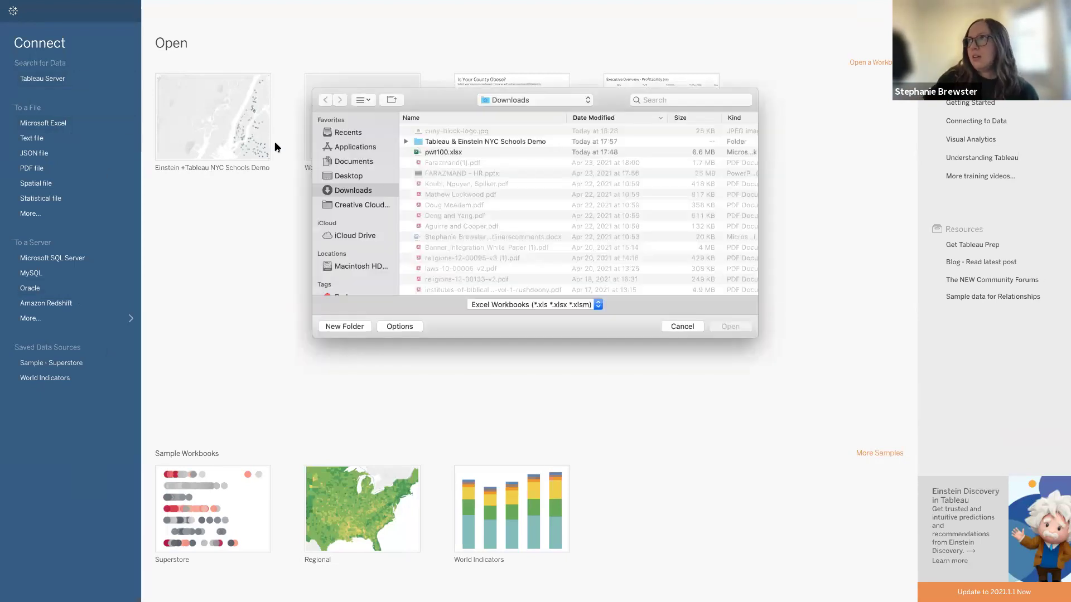
left_click(493, 152)
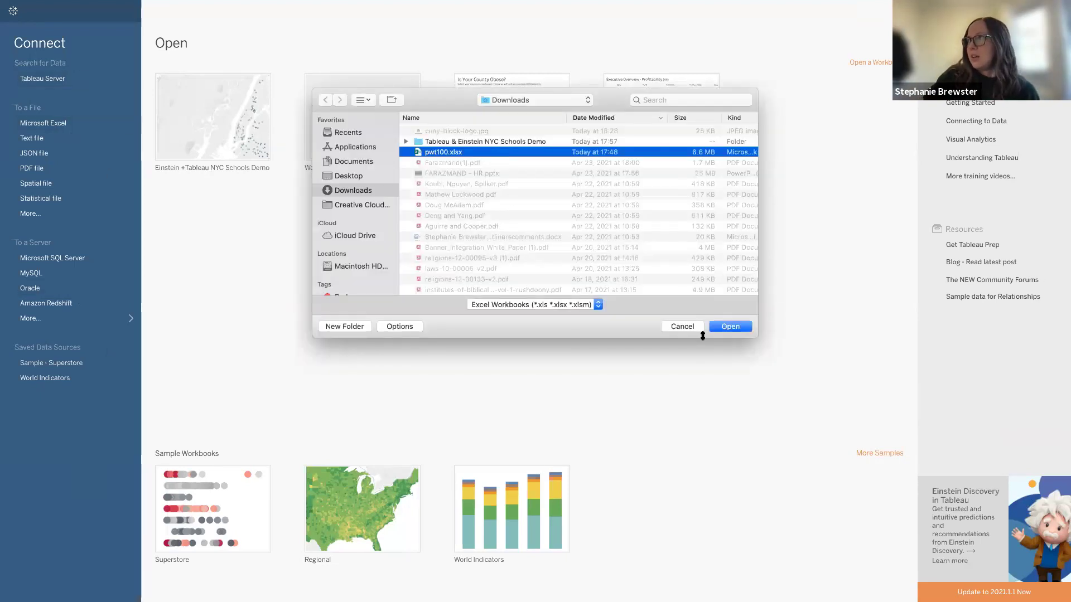
left_click(731, 327)
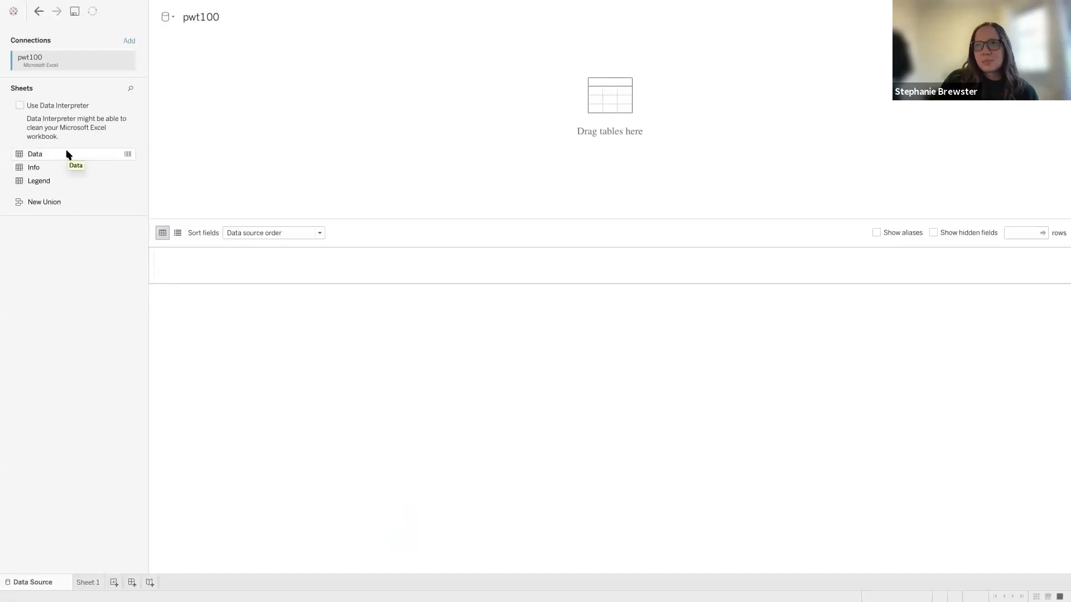
Add the Data sheet, put Country on Rows in Sheet 1, and display it as a filled map.
left_click_drag(34, 154, 374, 106)
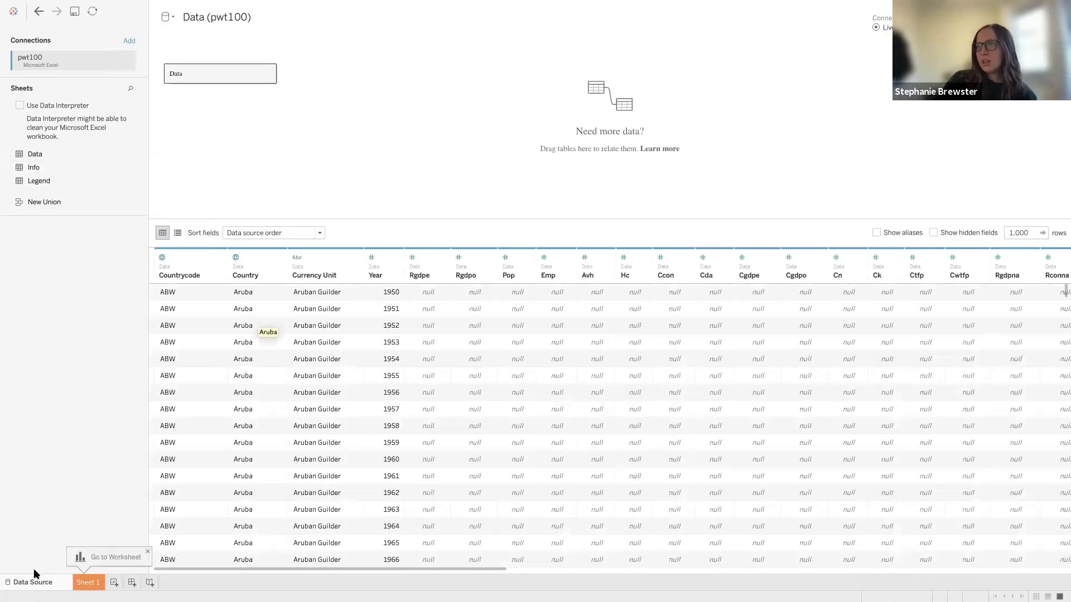
left_click(87, 583)
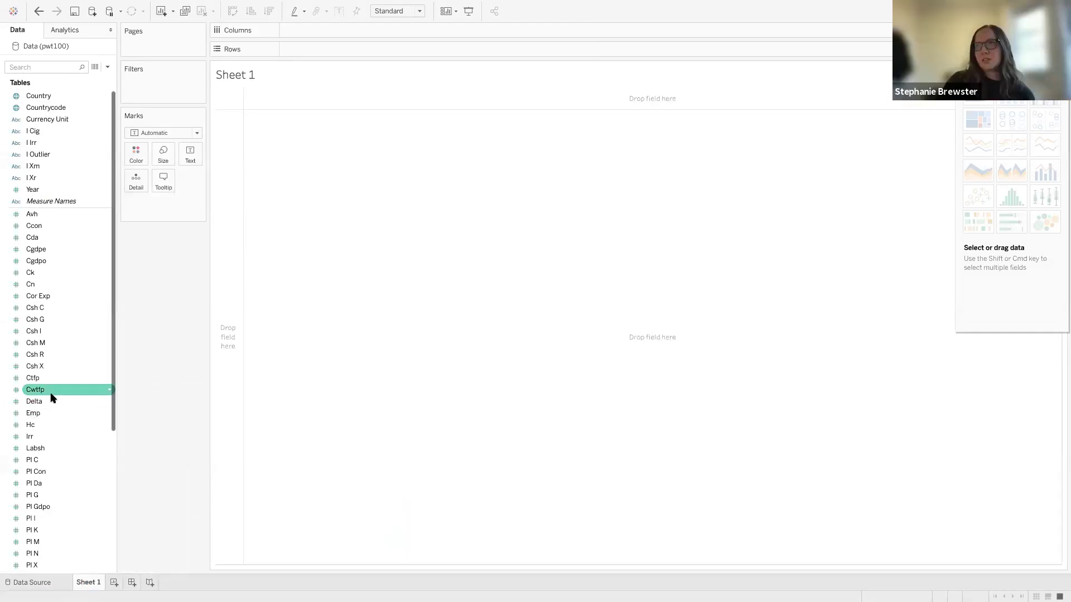
left_click(62, 108)
left_click_drag(46, 97, 380, 46)
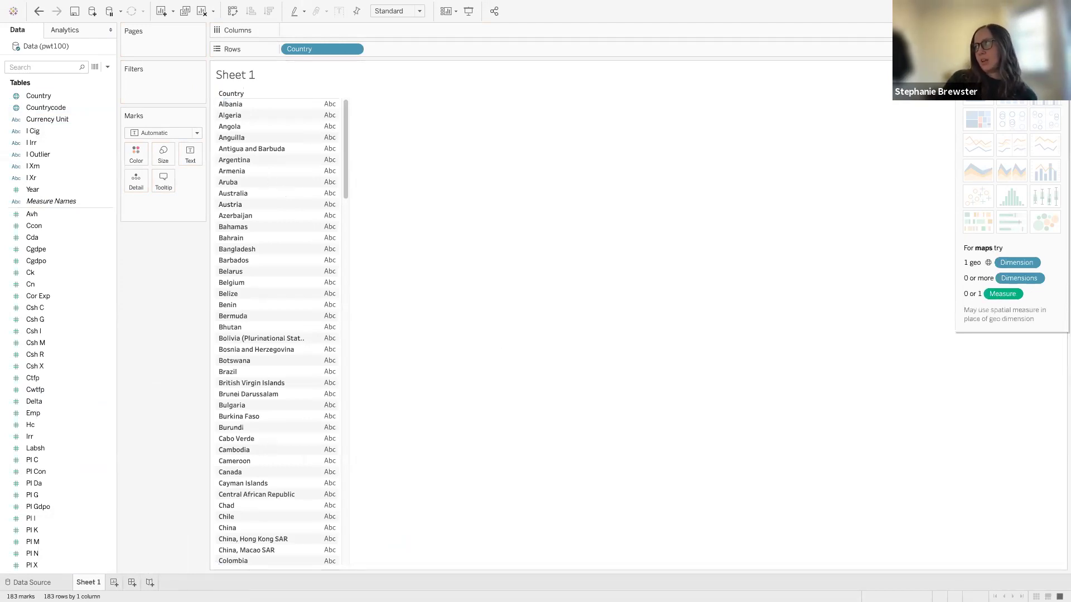
left_click(1011, 68)
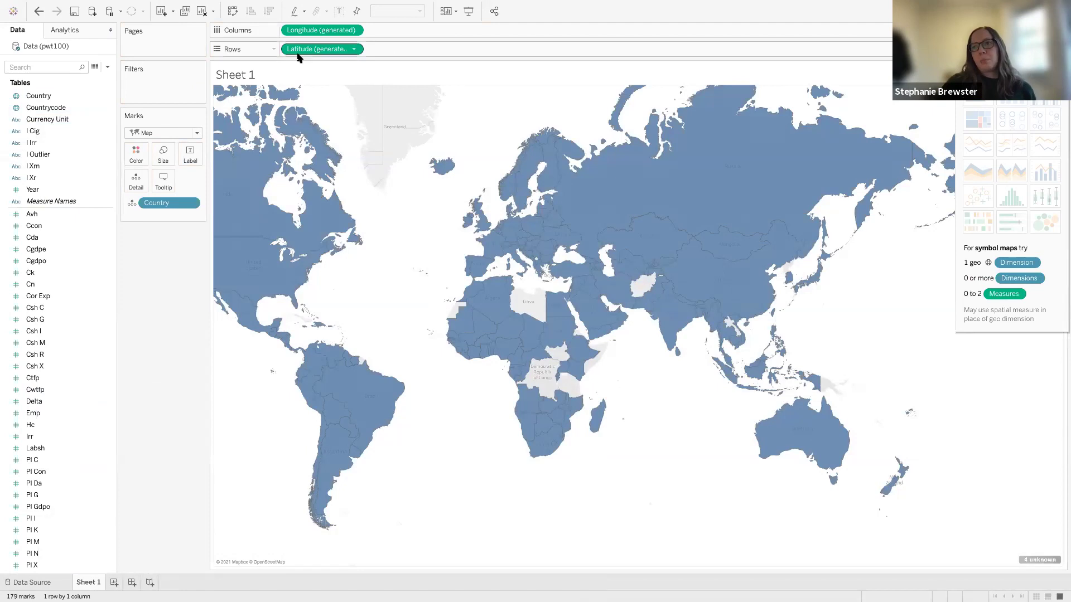
left_click(35, 248)
Add a Year filter to the map with the range narrowed to 2019–2019.
left_click(32, 309)
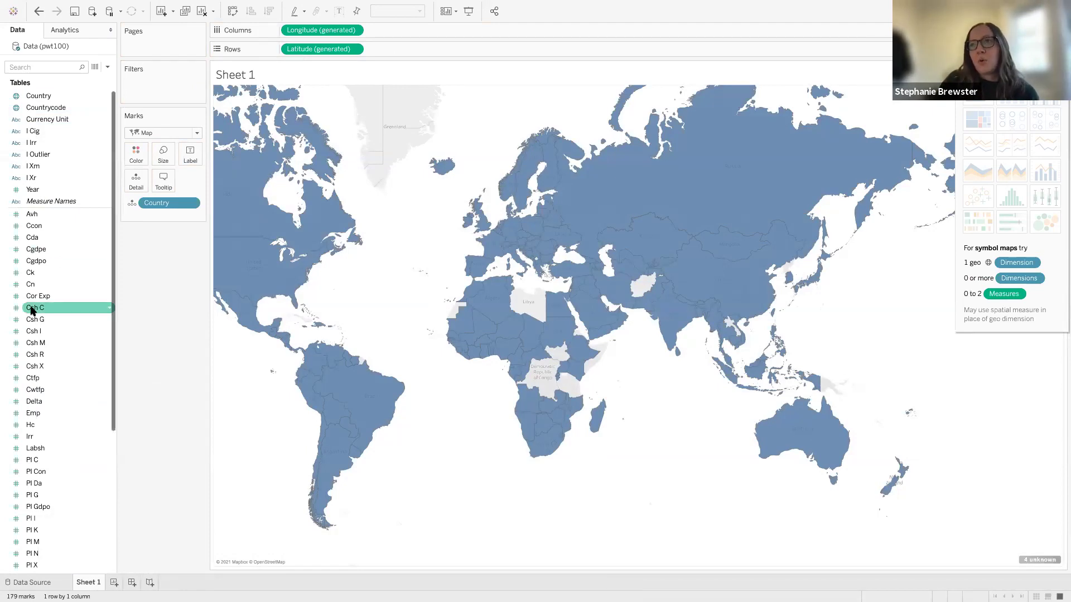
left_click(38, 190)
left_click_drag(39, 191, 162, 82)
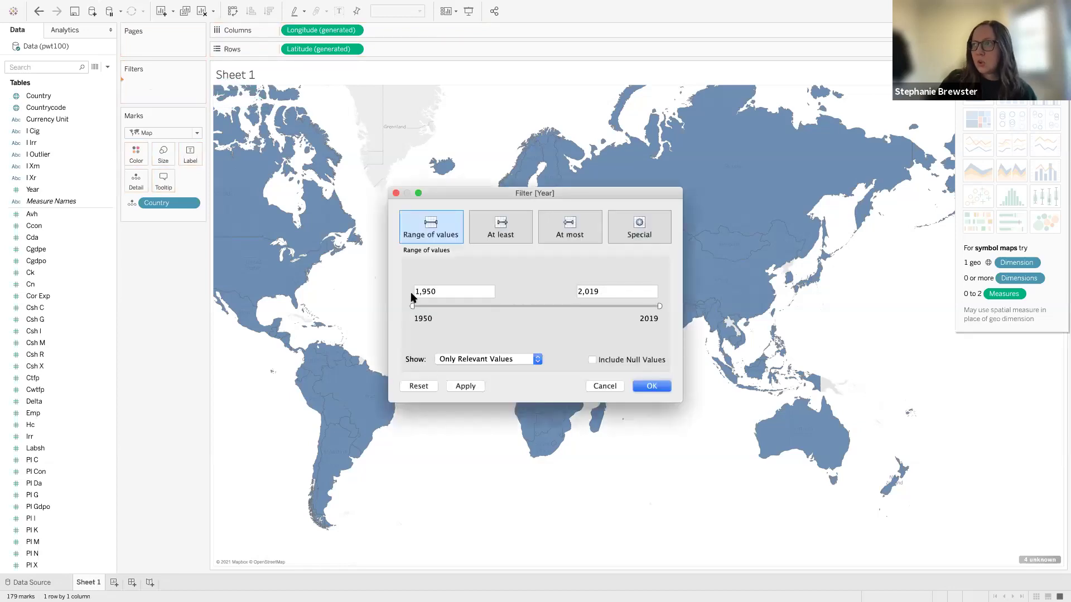
left_click_drag(413, 306, 662, 316)
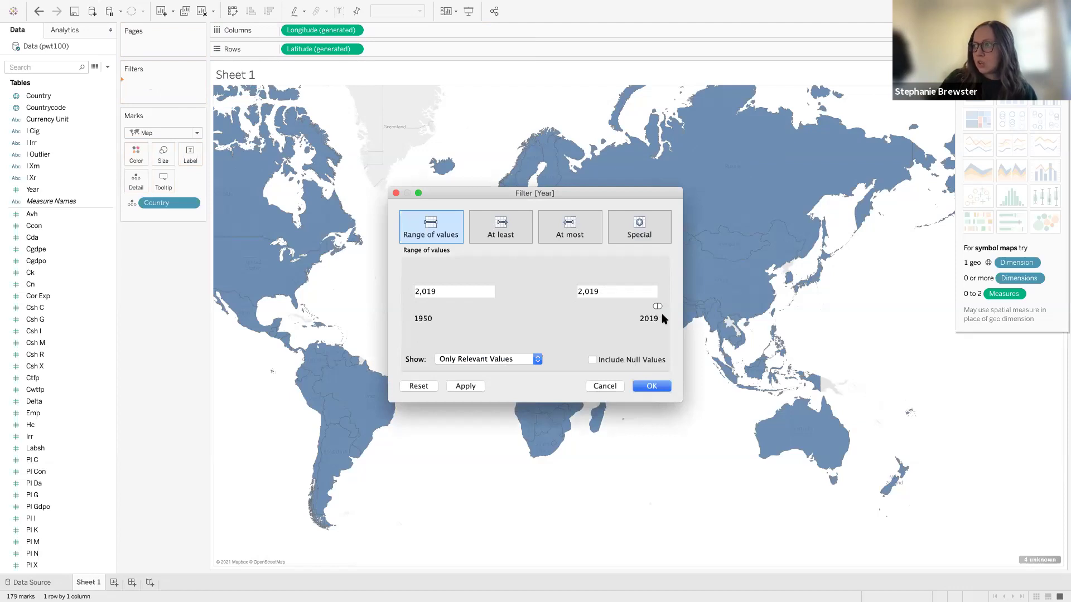
left_click(651, 385)
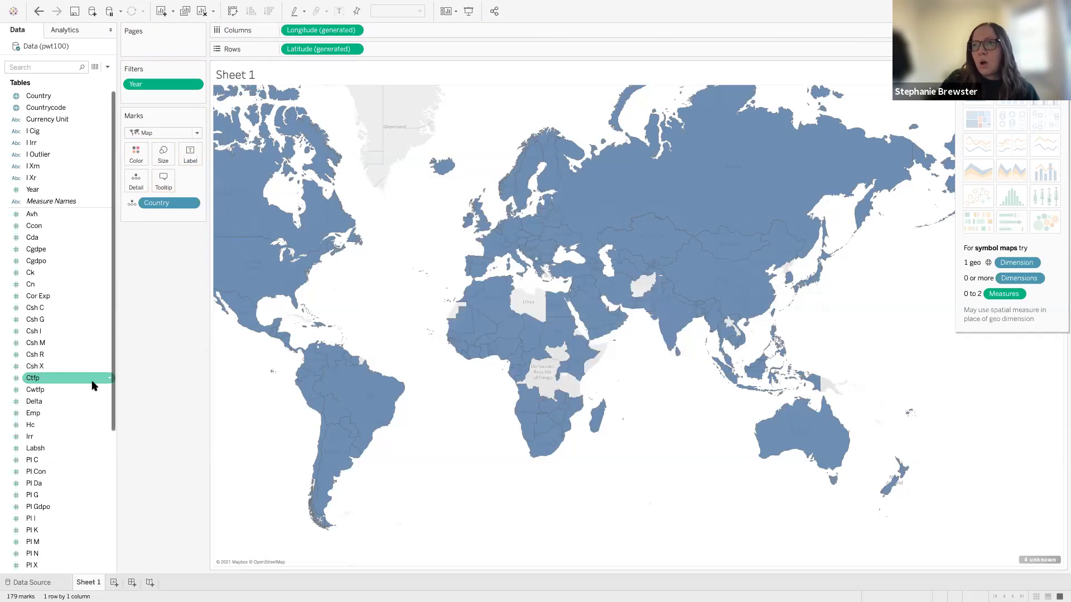
Start a new calculated field from the Rgdpo field.
scroll(94, 386, "down", 5)
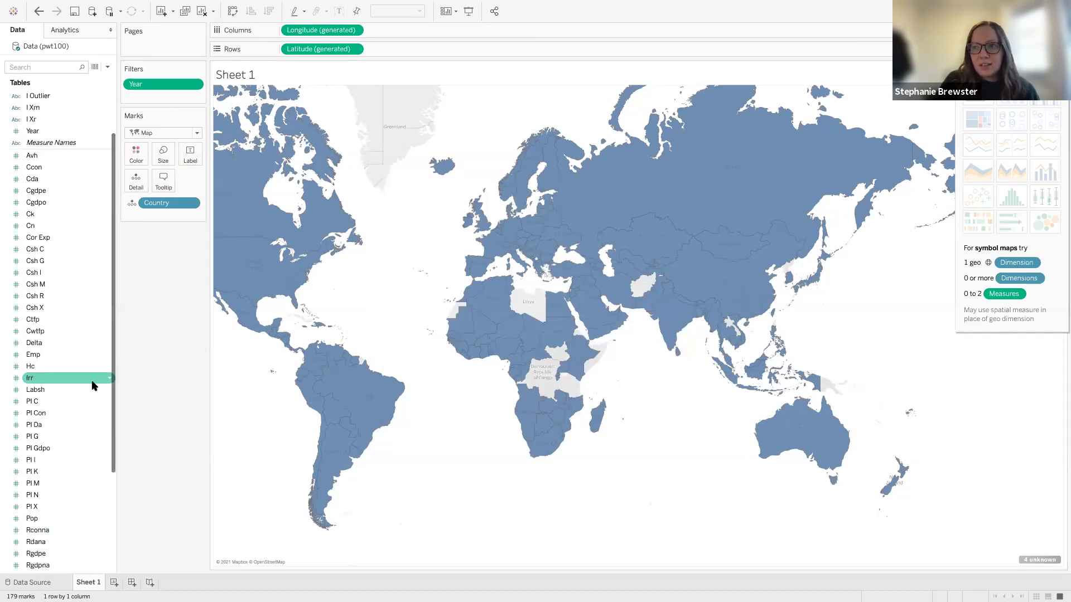
scroll(94, 386, "down", 3)
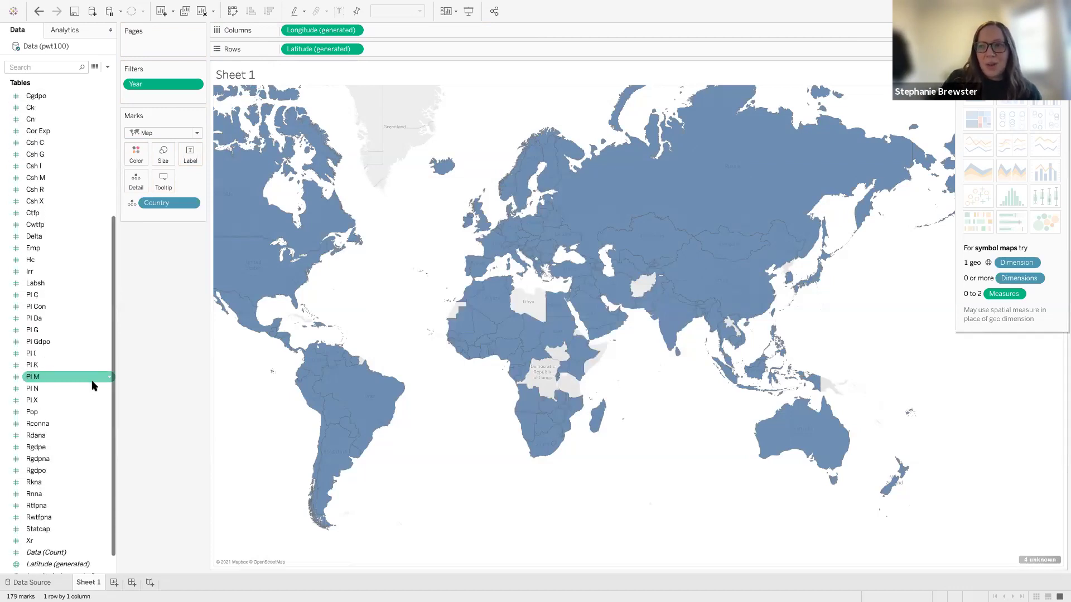
left_click(109, 472)
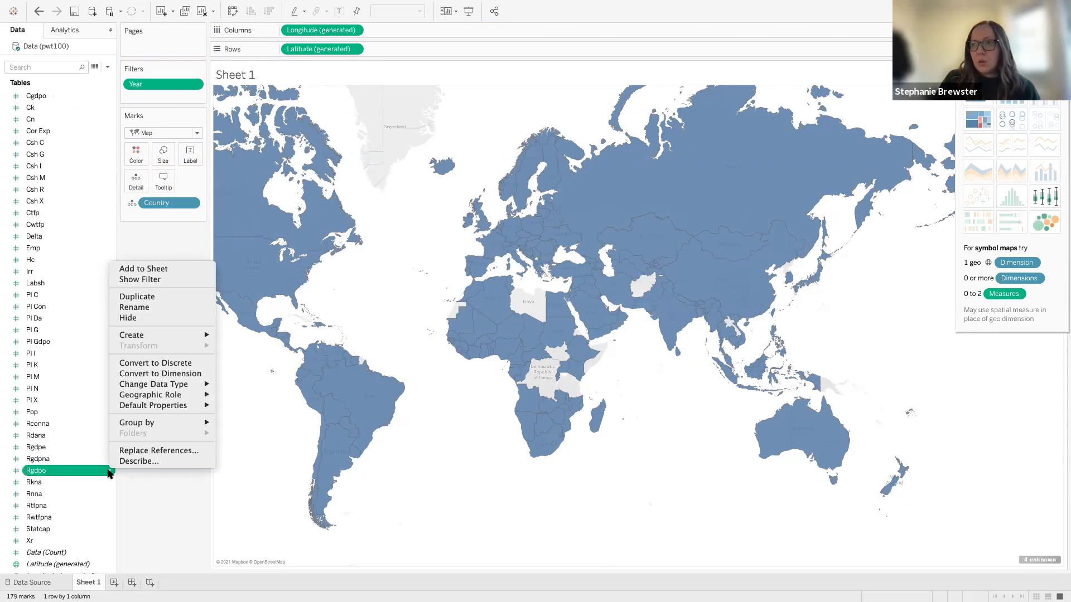
mouse_move(190, 335)
left_click(245, 337)
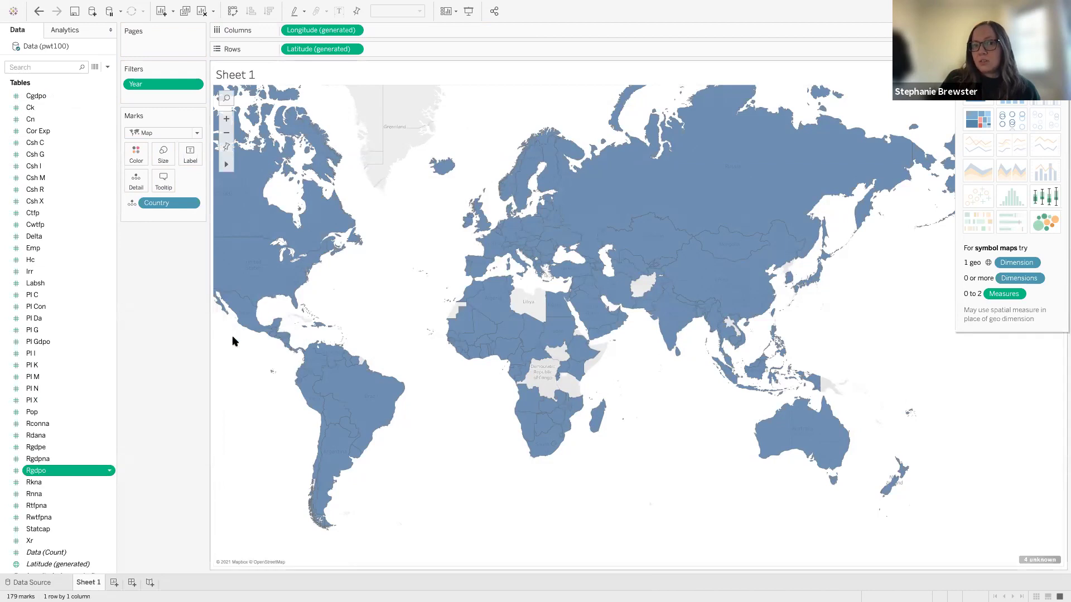
left_click_drag(322, 263, 371, 269)
Name the calculation Per Capita GDP with formula [Rgdpo]/[Pop], then apply and save it.
type("Per Capita GDP")
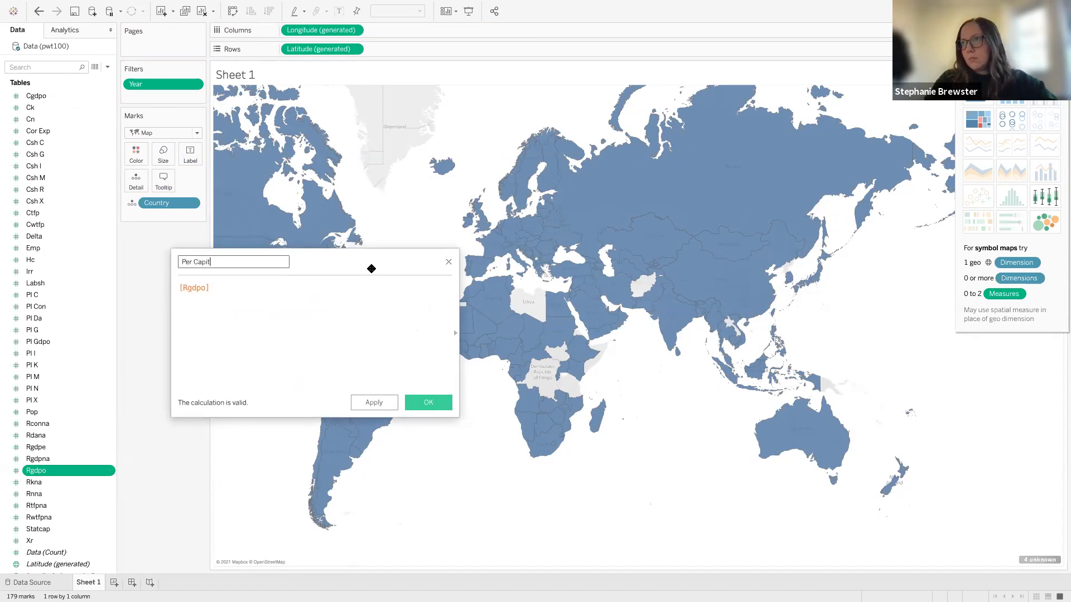
left_click(332, 303)
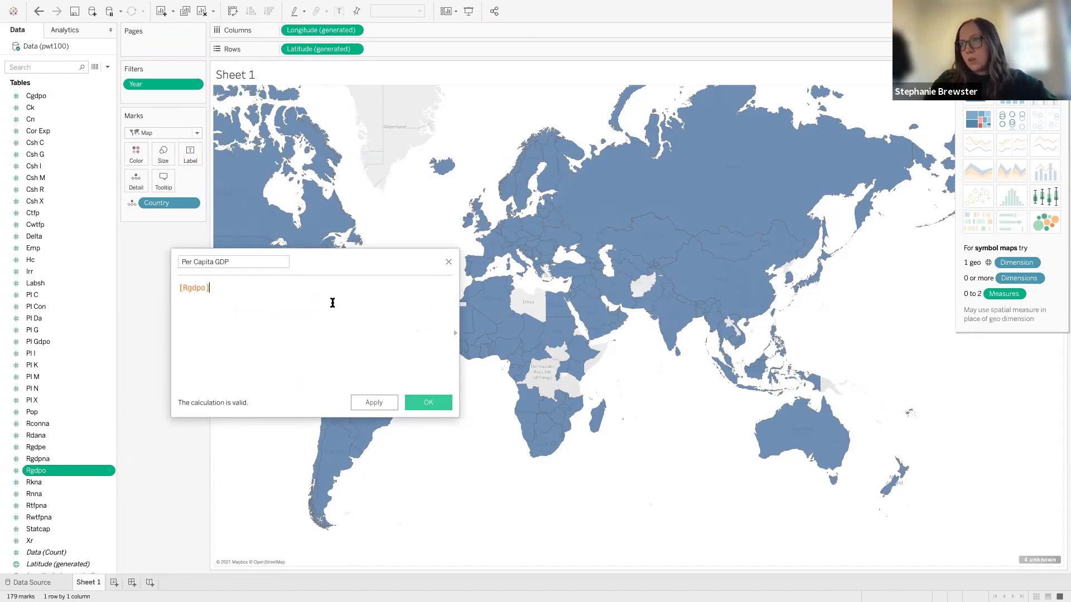
type("/[o")
key("BackSpace")
type("po")
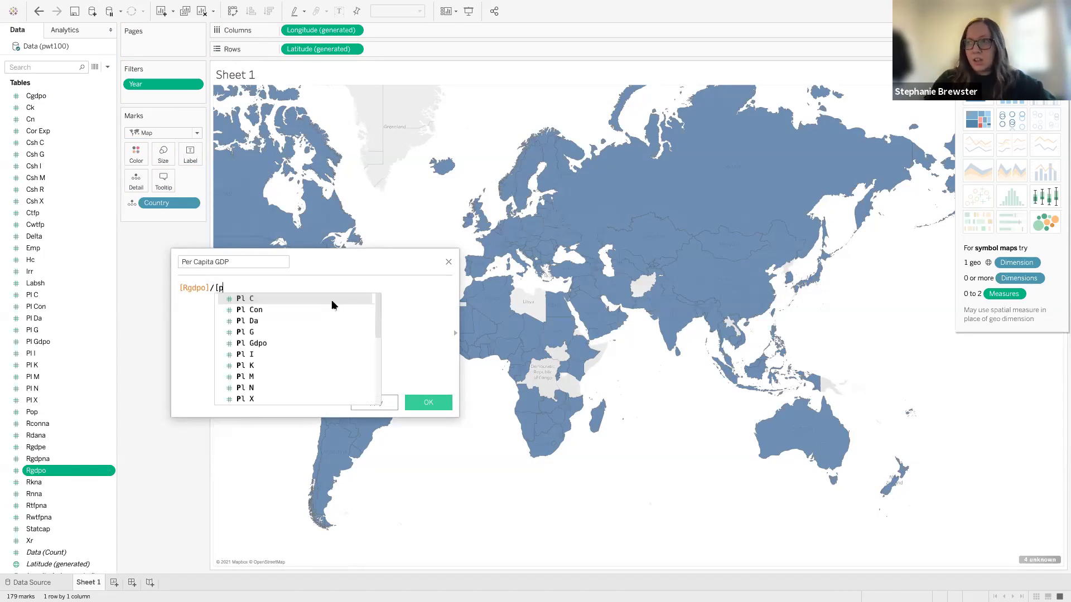
left_click(332, 300)
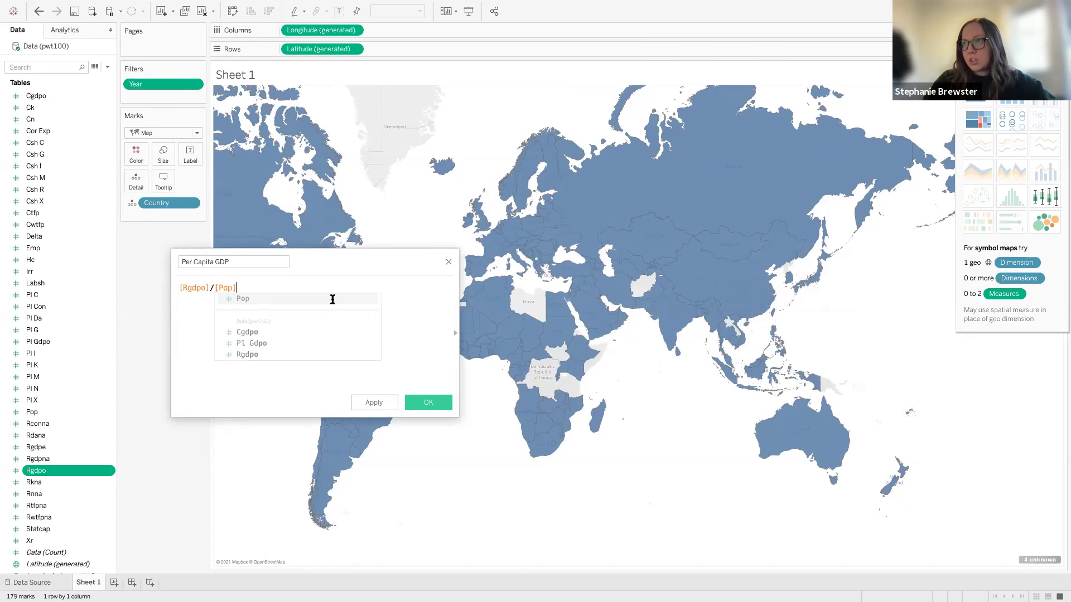
left_click(373, 402)
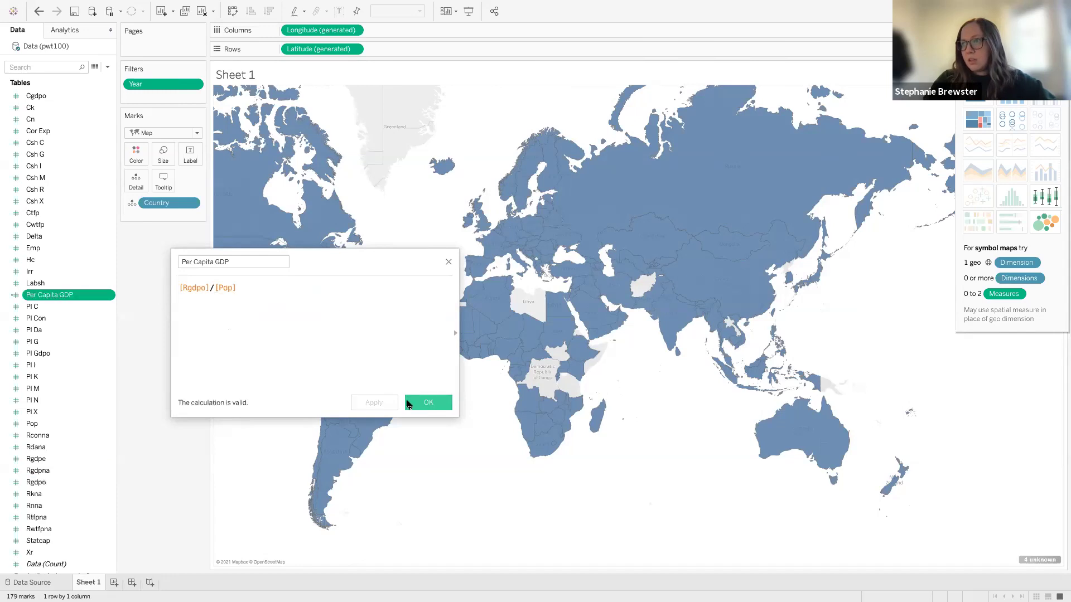
left_click(418, 404)
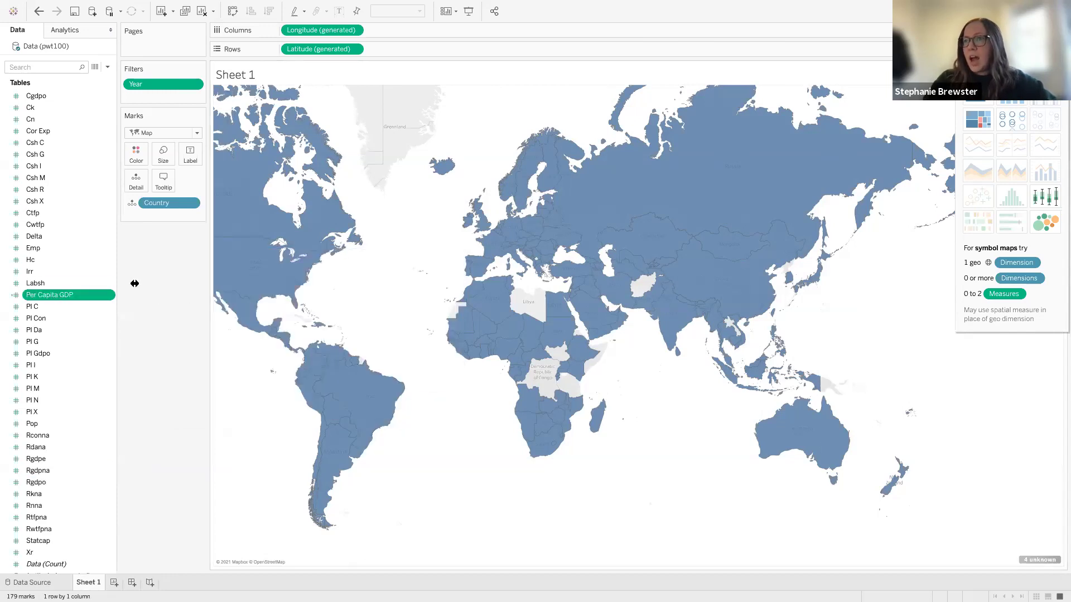
Colour the world map's countries by SUM(Per Capita GDP) and check the country tooltips.
left_click_drag(69, 299, 165, 211)
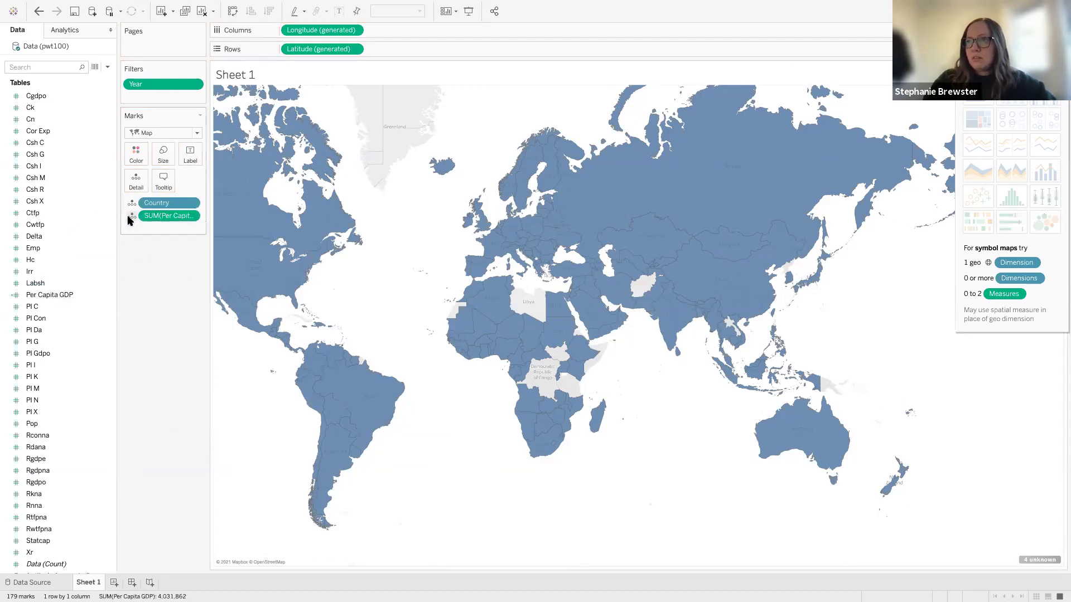
left_click(131, 216)
left_click(144, 232)
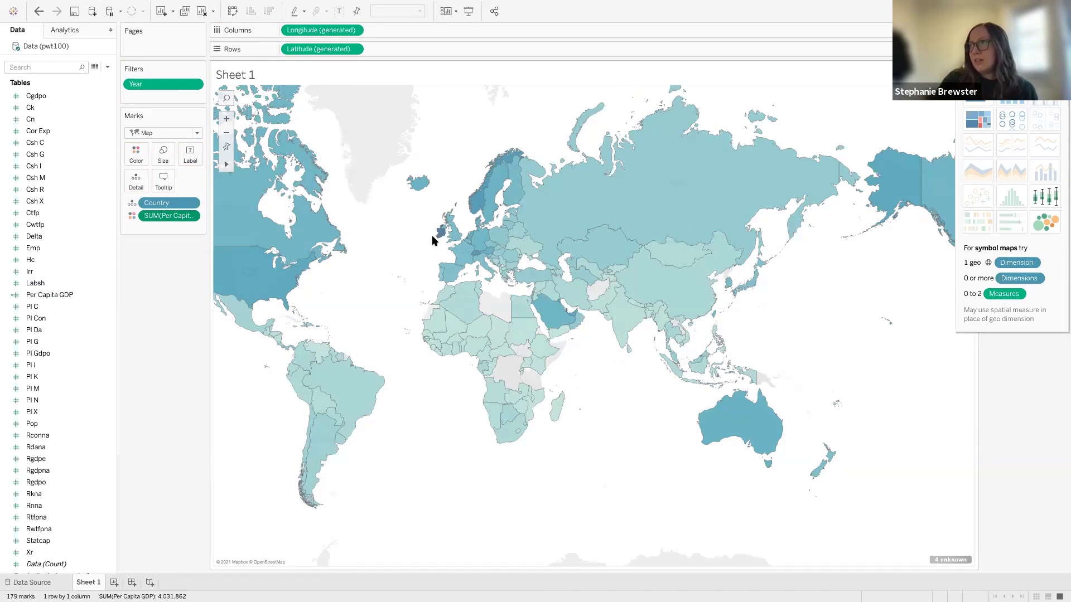
mouse_move(439, 239)
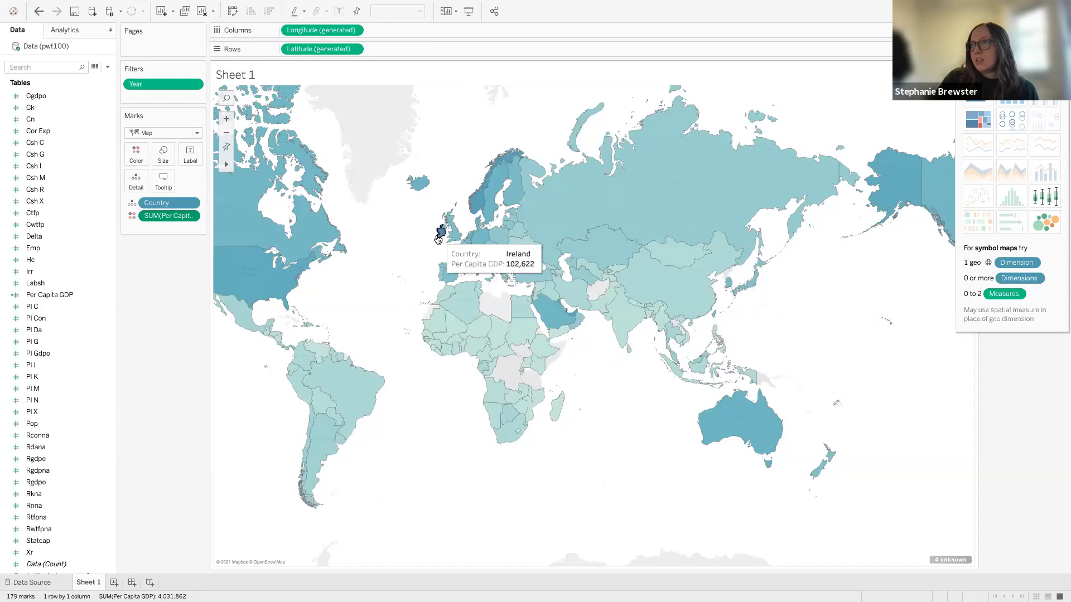
mouse_move(280, 289)
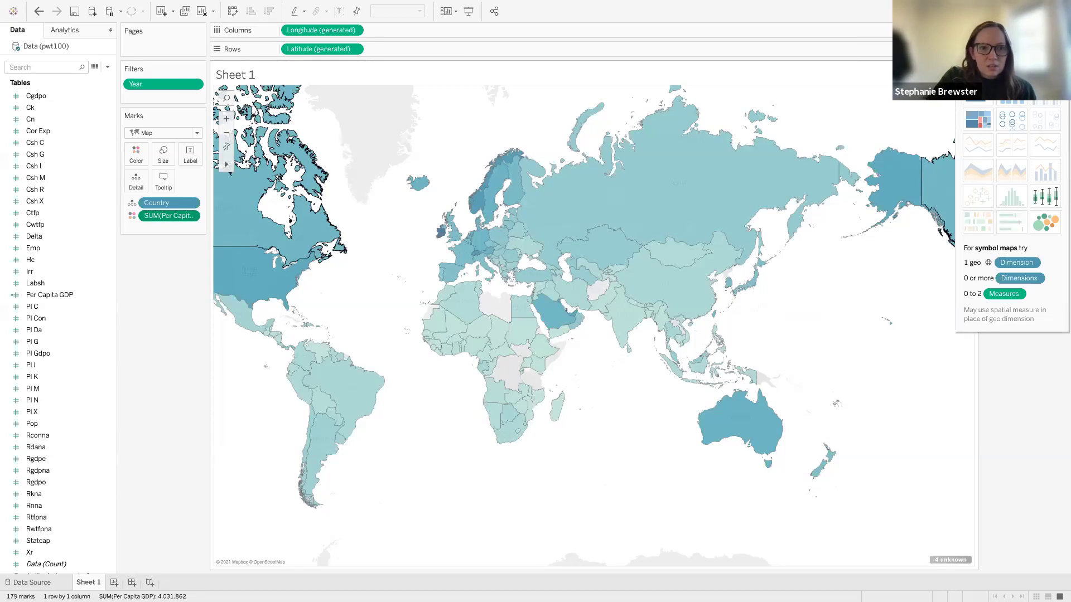
Add a new blank worksheet, then visit the data source and start pages.
key("super+t")
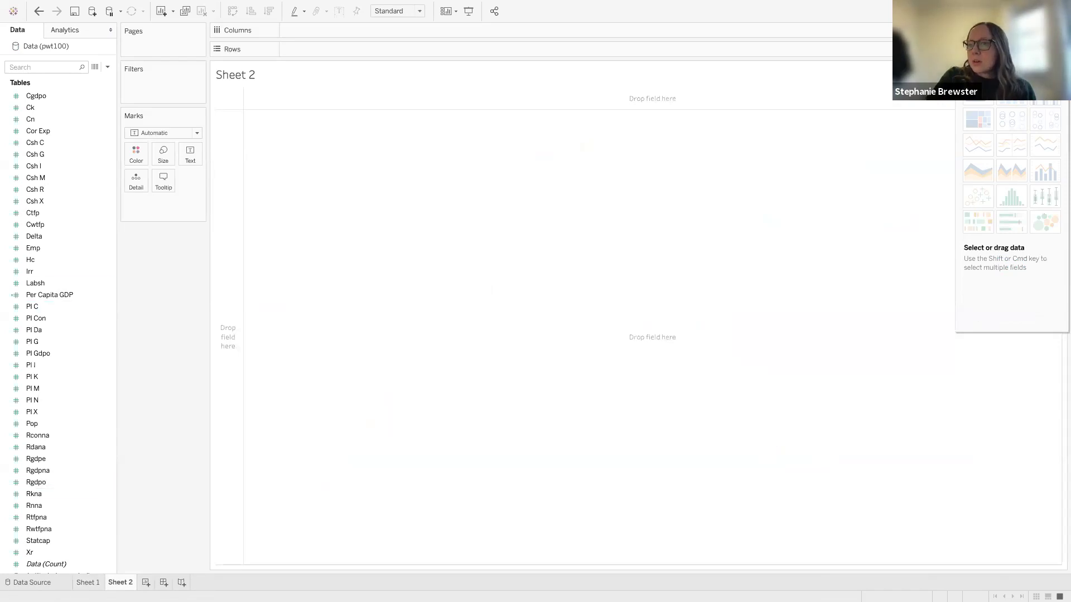
left_click(20, 584)
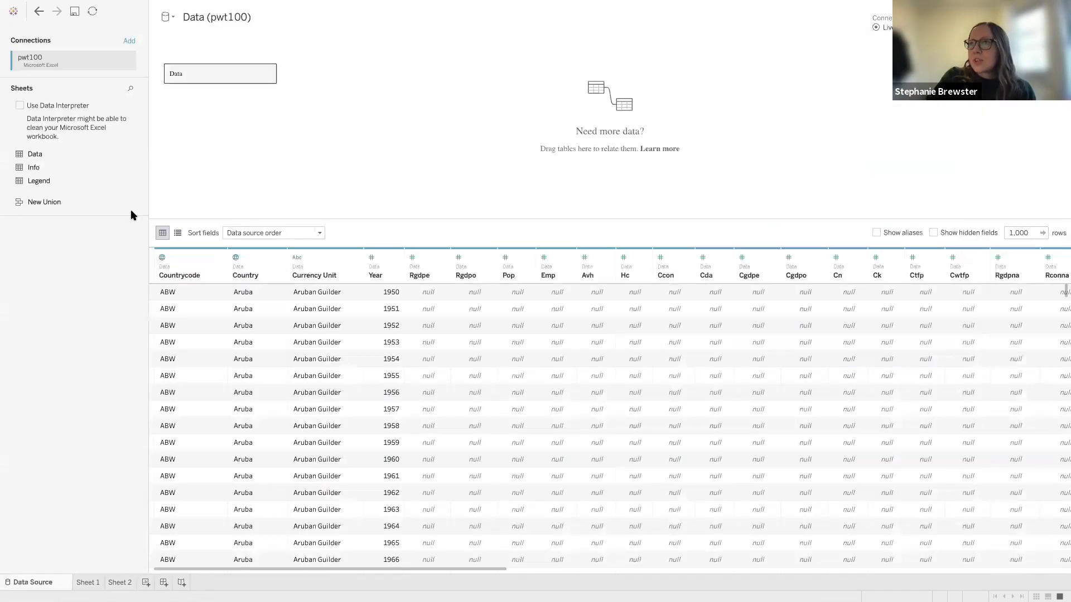
left_click(13, 12)
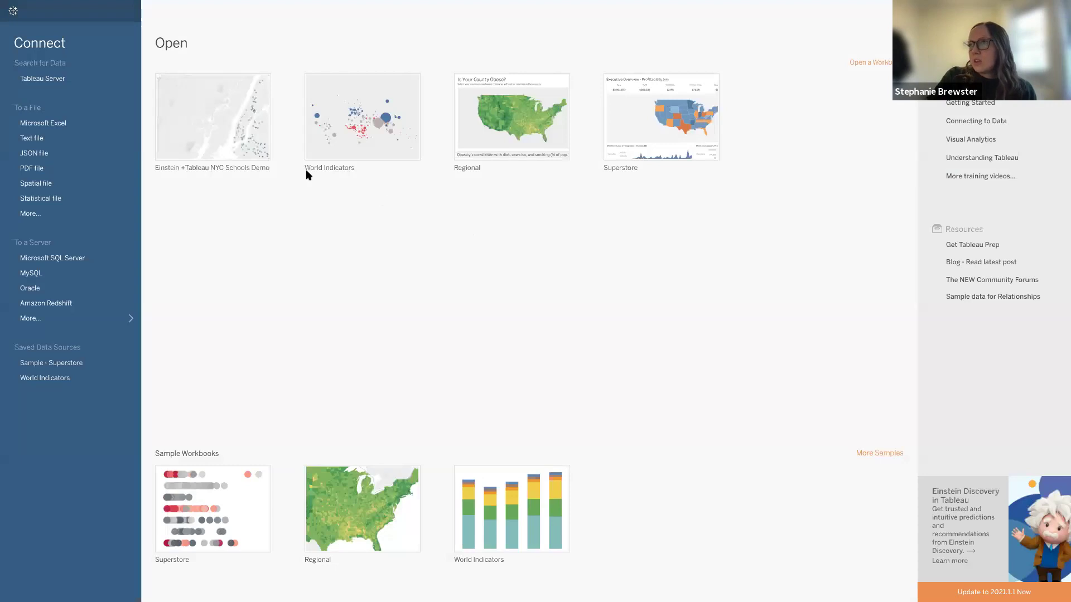
key("super+1")
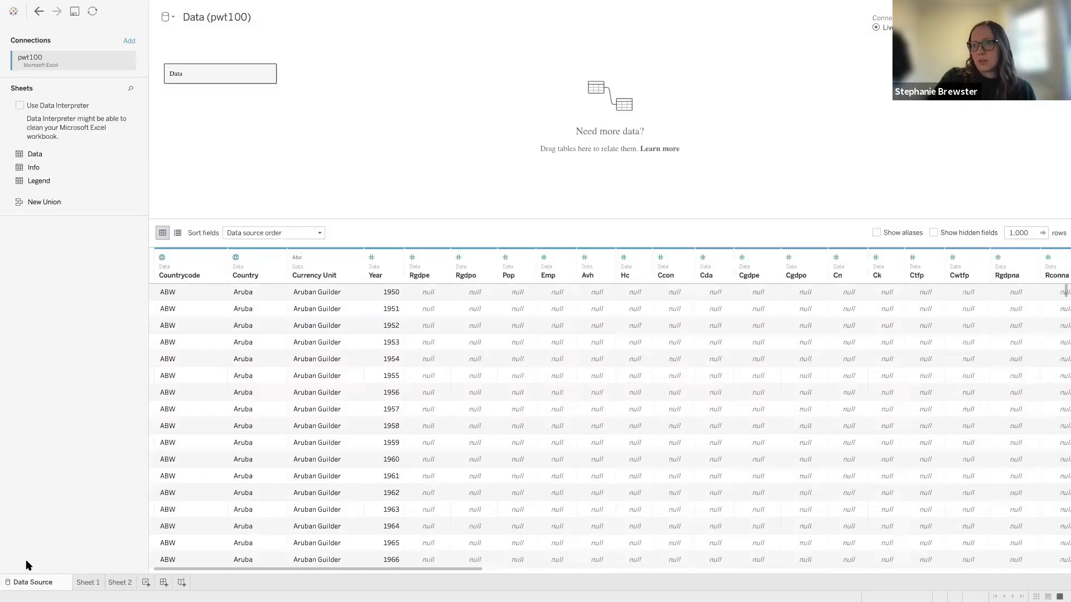
Switch to the NYC Schools Demo workbook and open the map worksheet from its dashboard.
left_click(31, 22)
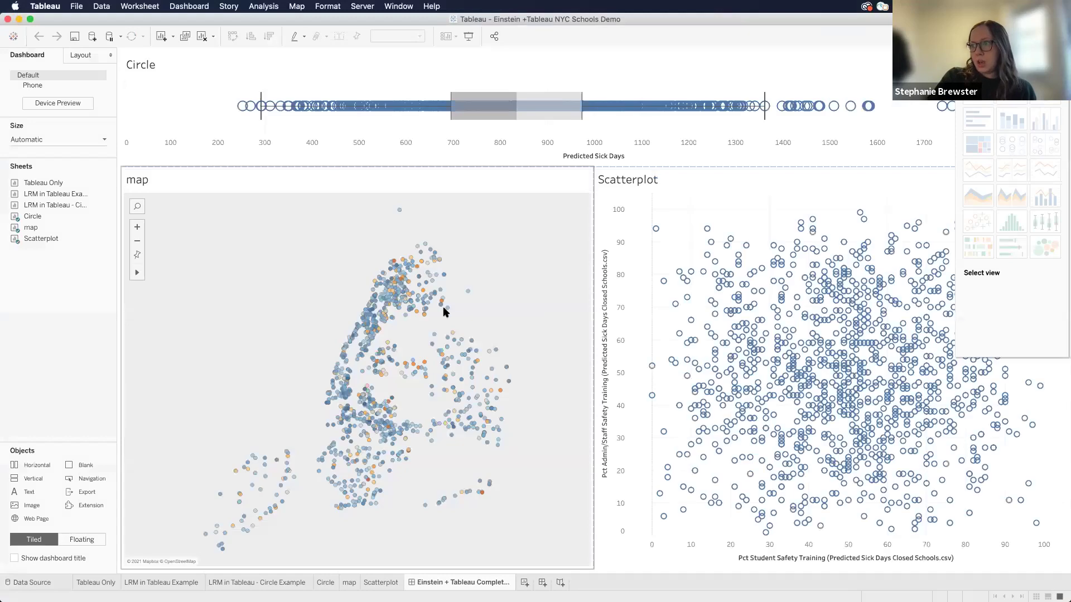
mouse_move(138, 273)
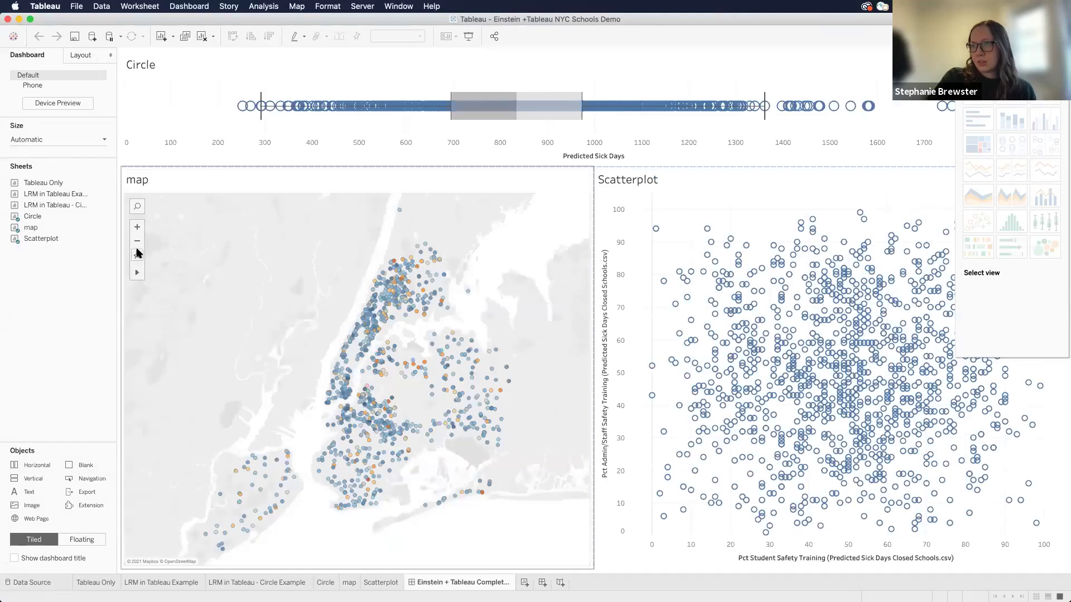
left_click(493, 286)
left_click(599, 182)
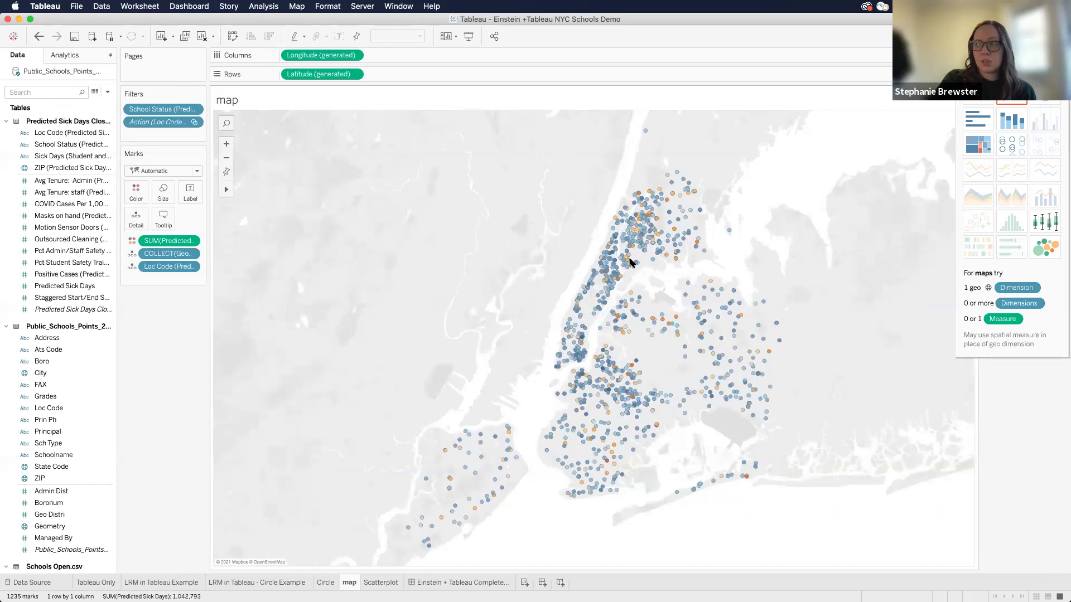
mouse_move(630, 264)
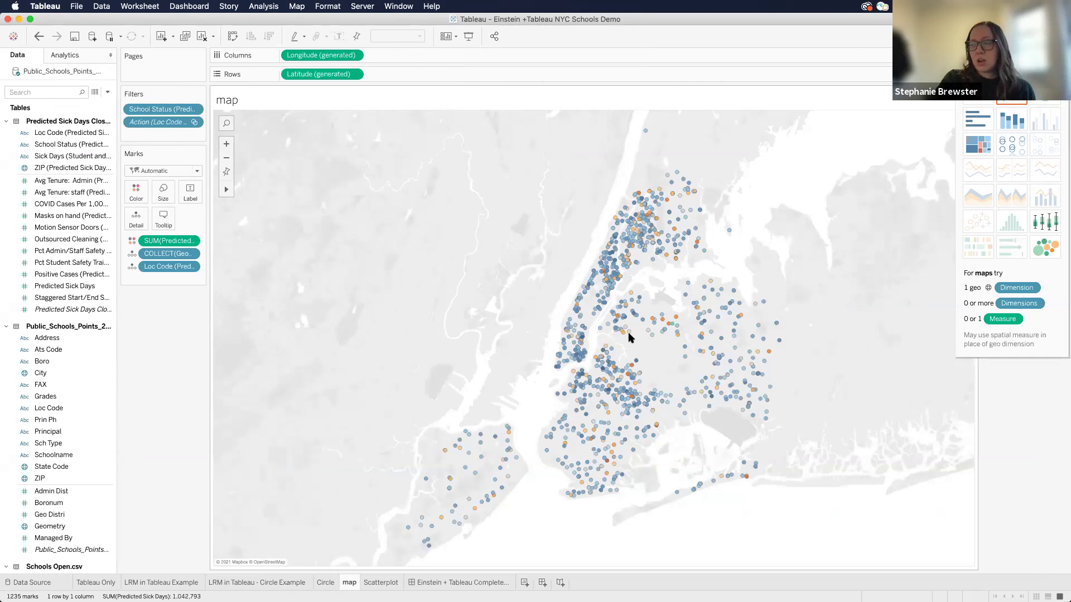
Zoom the schools map in two steps, box-select some Manhattan schools, then clear the selection.
left_click(225, 144)
left_click(226, 144)
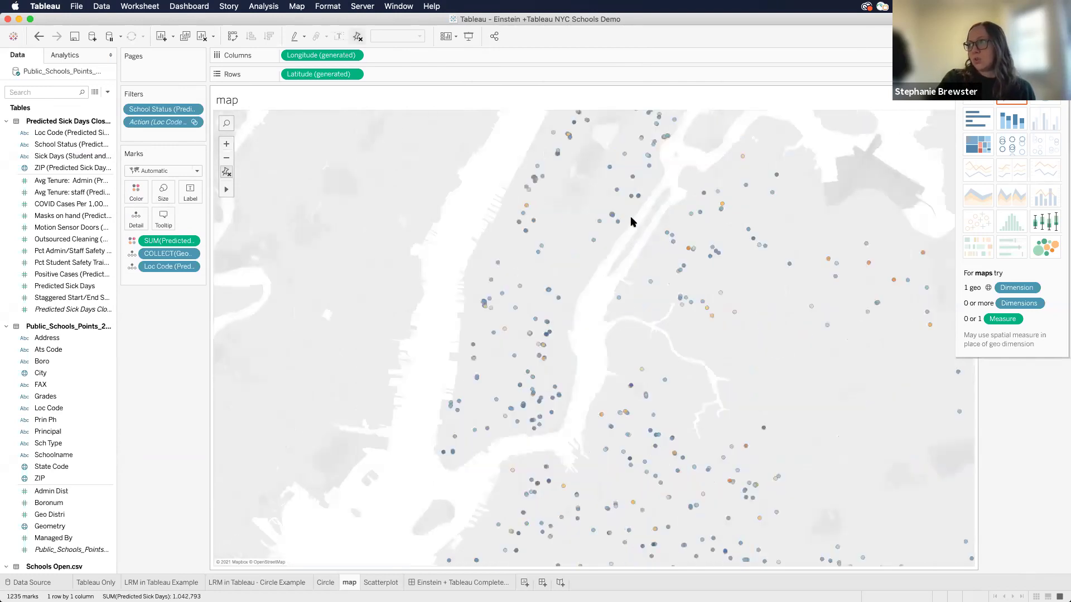
left_click_drag(645, 224, 474, 317)
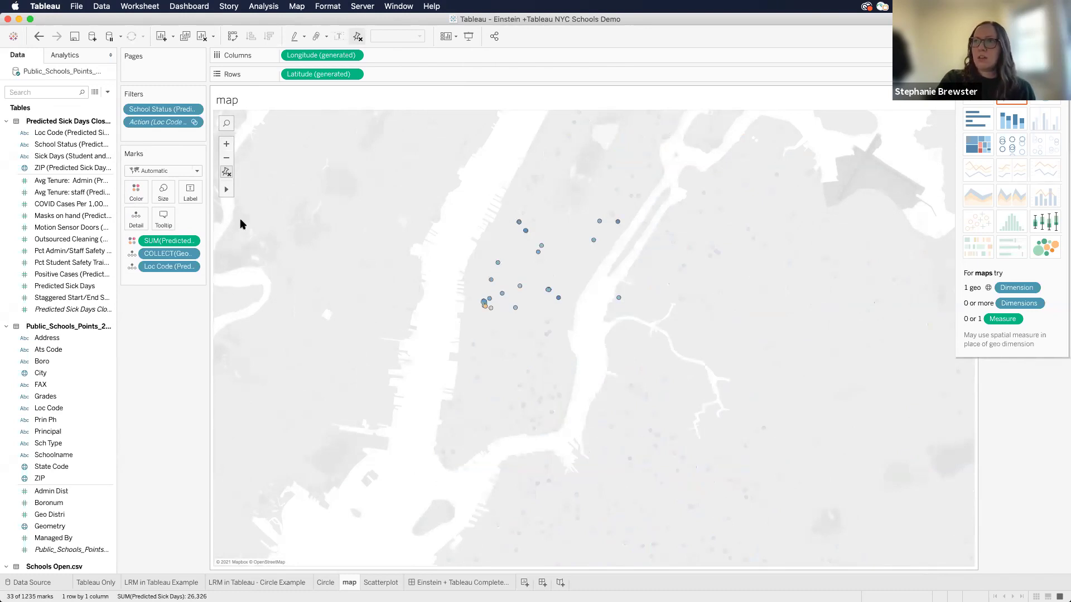
mouse_move(232, 190)
left_click(283, 210)
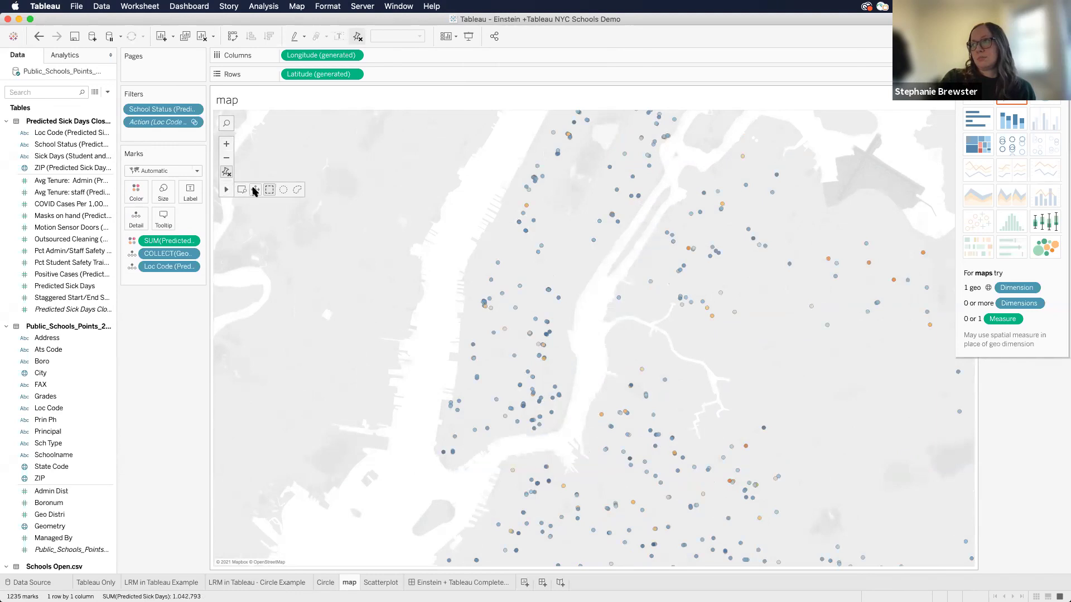
Scroll-zoom the schools map further into Manhattan and Queens.
scroll(352, 306, "up", 2)
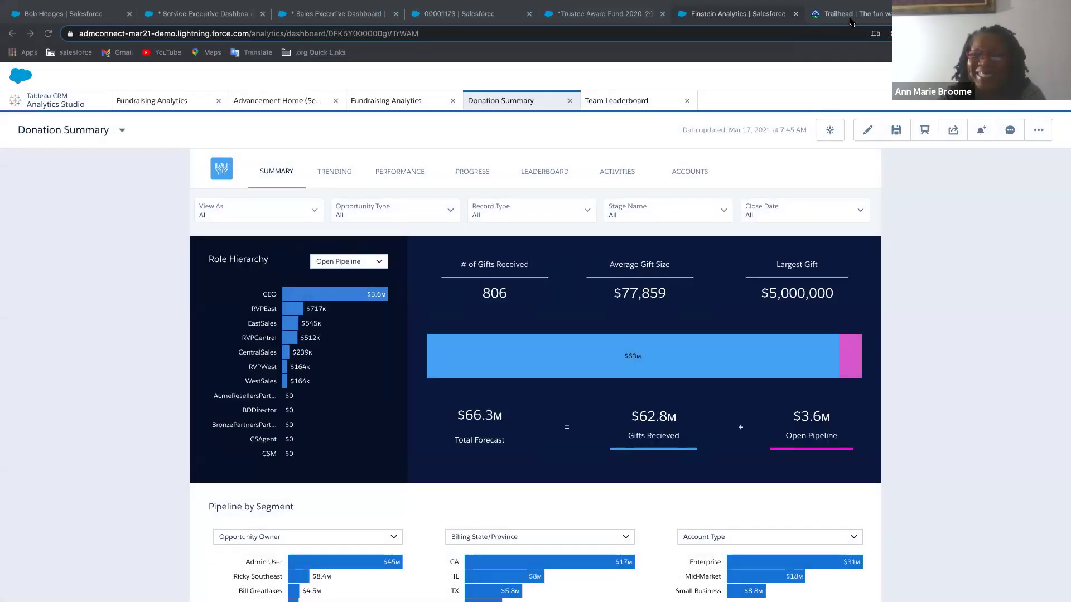
Switch from the Donation Summary dashboard to the Trailhead browser tab.
left_click(851, 16)
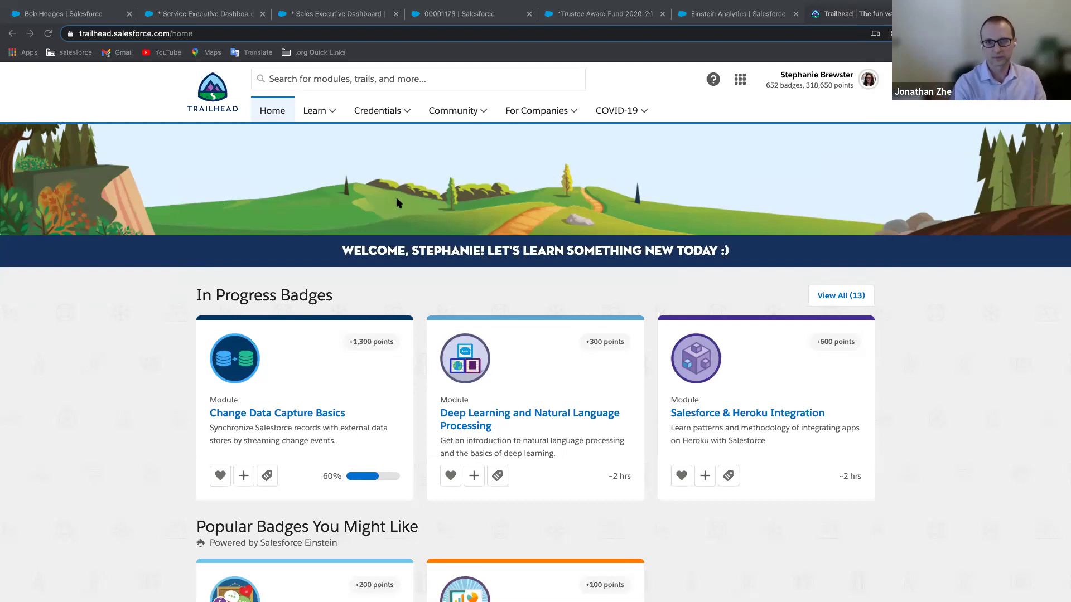
Go to Learn > Career Paths and scroll down to the career cards.
left_click(318, 115)
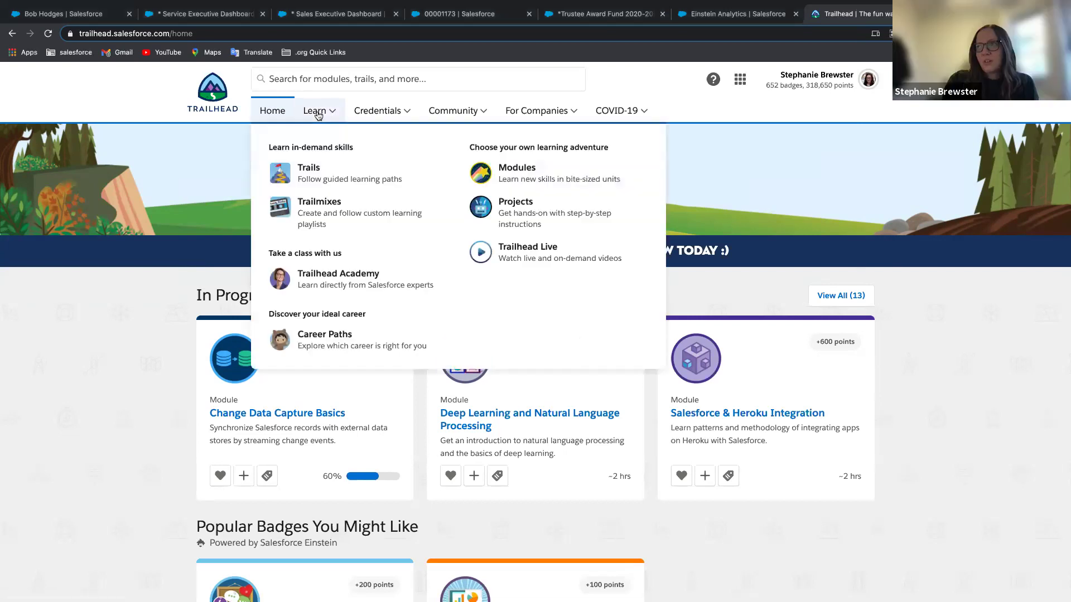
left_click(309, 335)
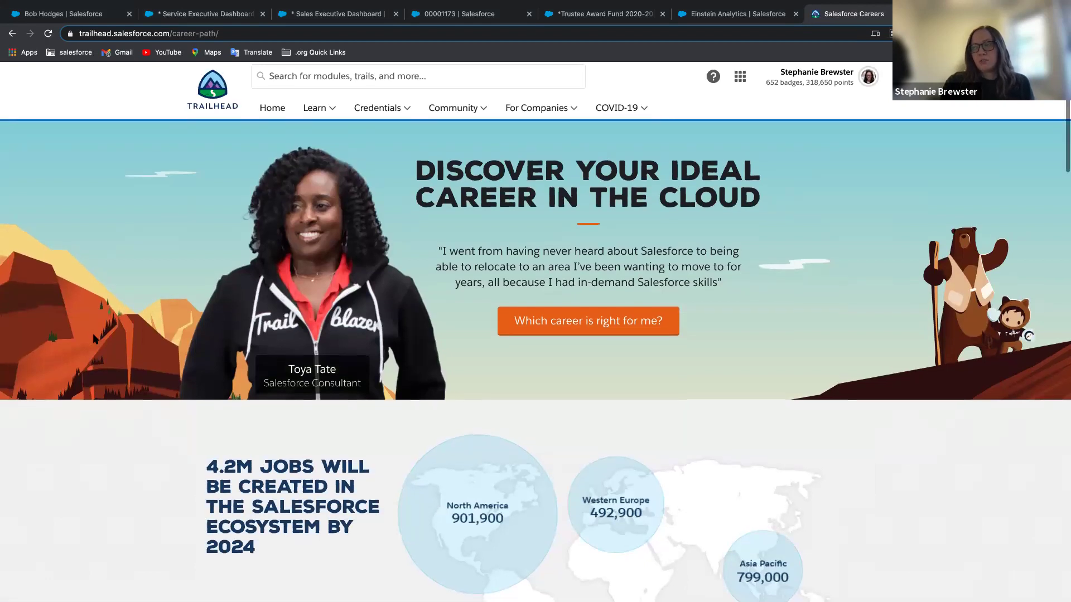
scroll(94, 338, "down", 1)
scroll(94, 338, "down", 6)
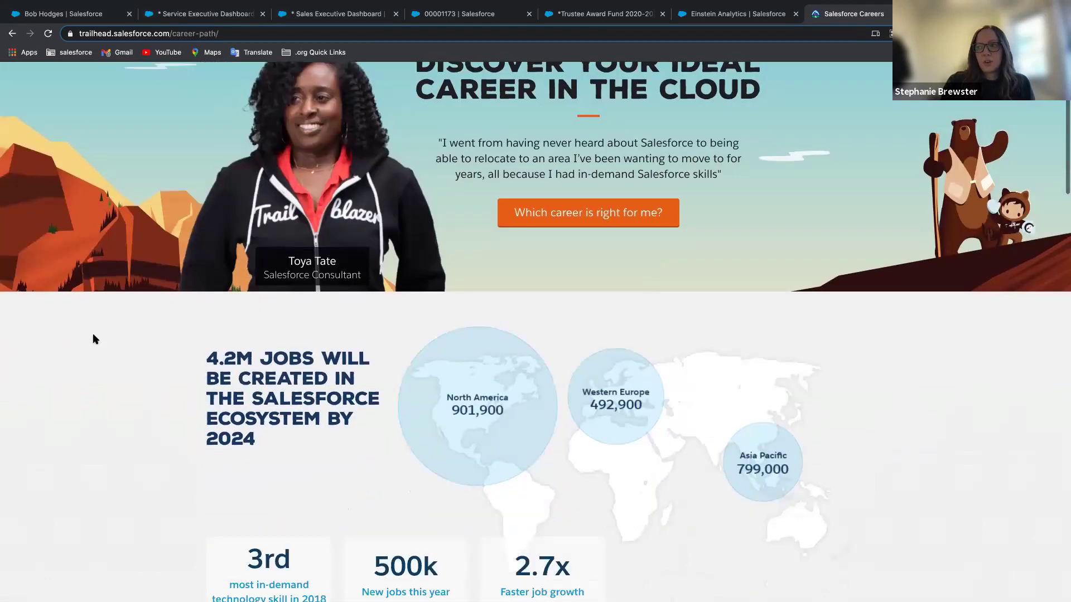
scroll(93, 338, "down", 3)
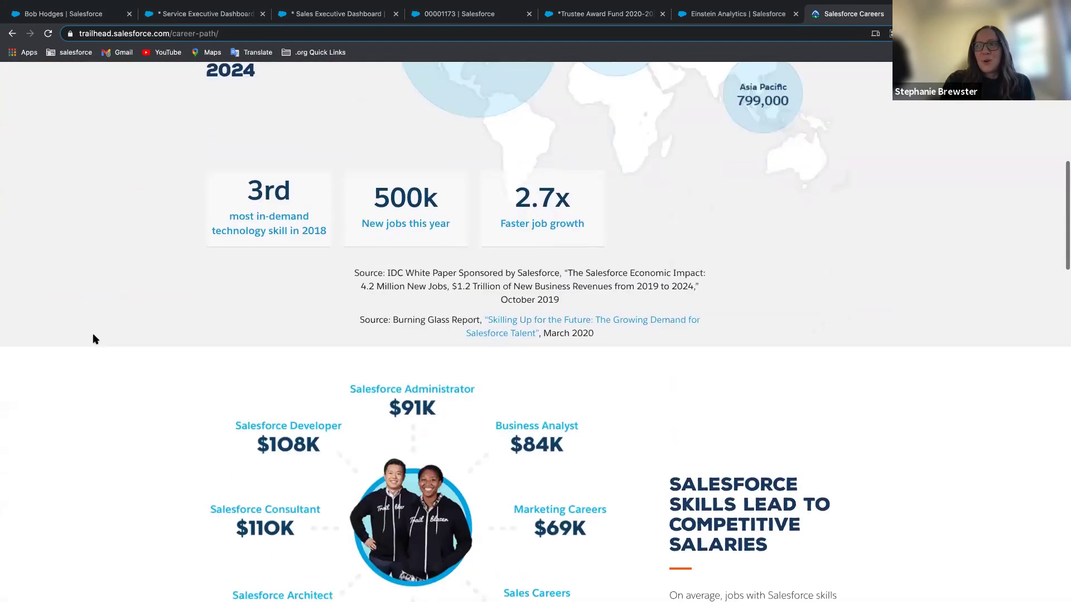
scroll(94, 339, "down", 7)
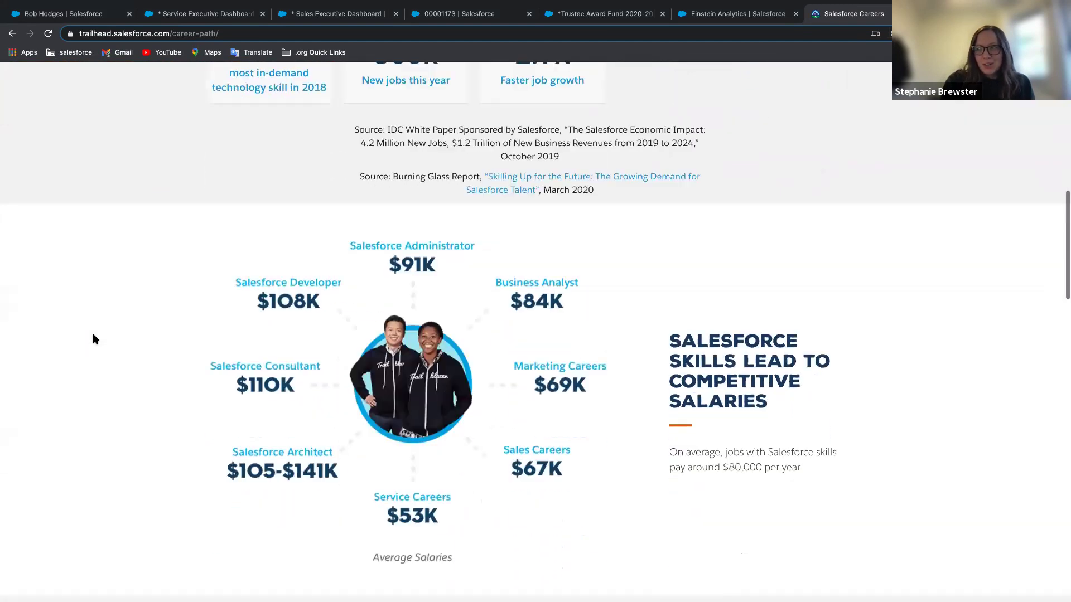
scroll(94, 337, "down", 1)
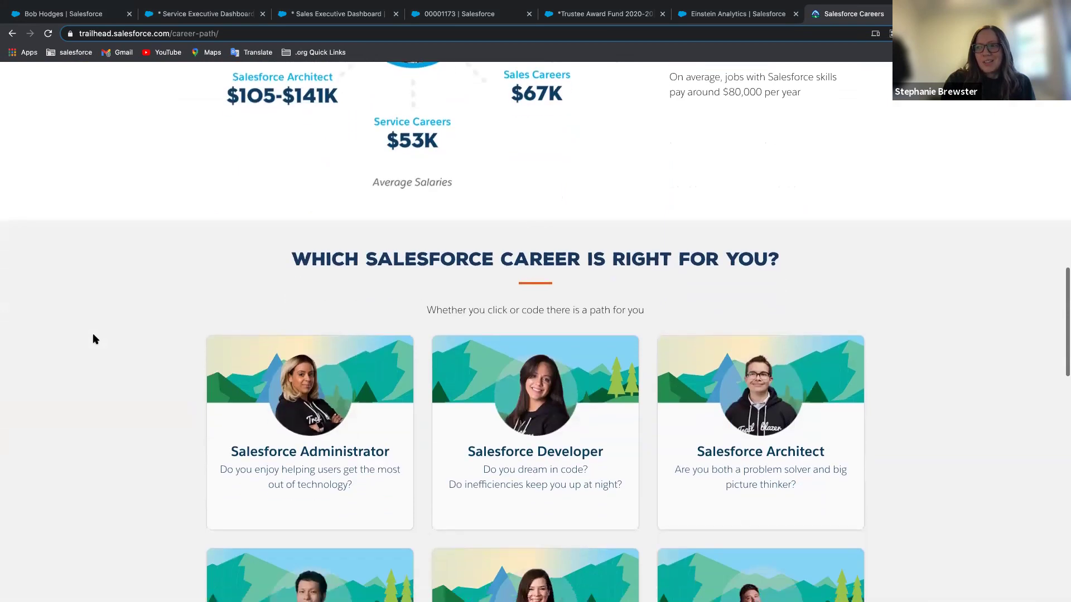
From the Salesforce Administrator card, start the admin trailmix and scroll through its modules.
left_click(230, 426)
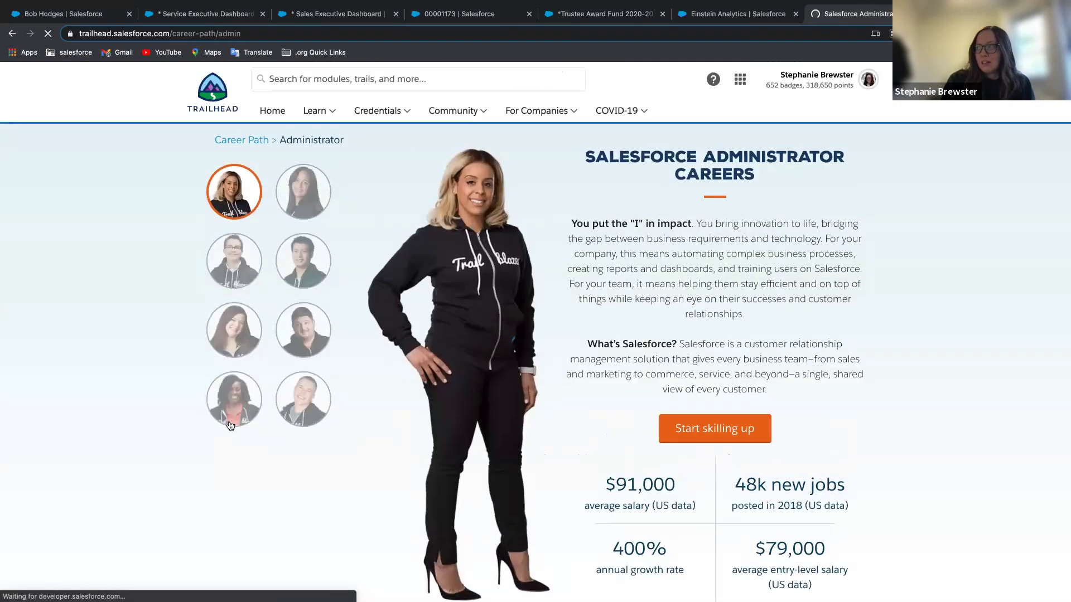
left_click(729, 440)
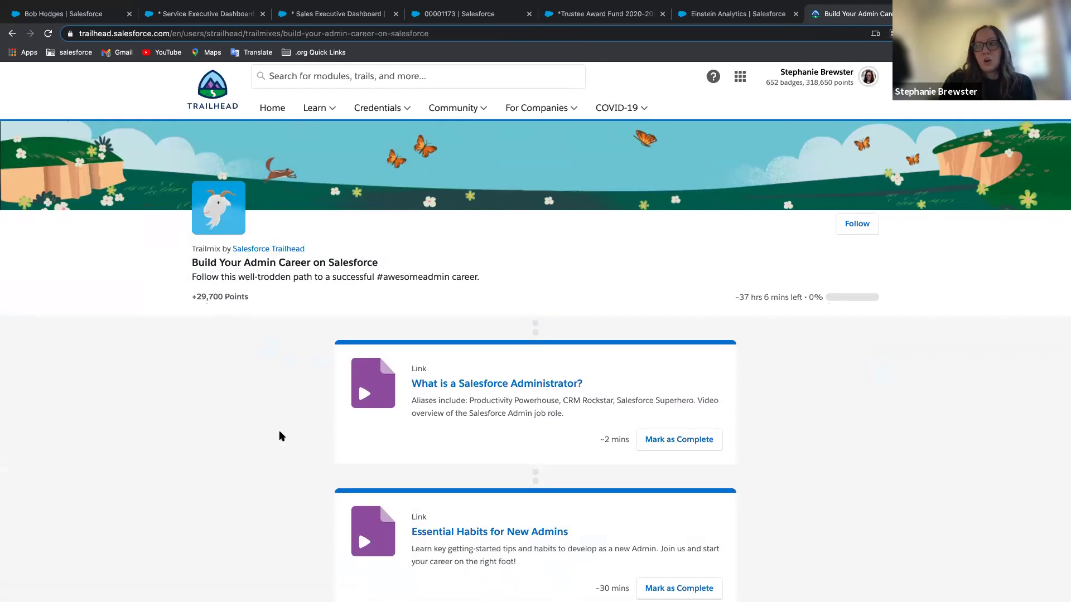
scroll(280, 436, "down", 5)
scroll(280, 435, "down", 6)
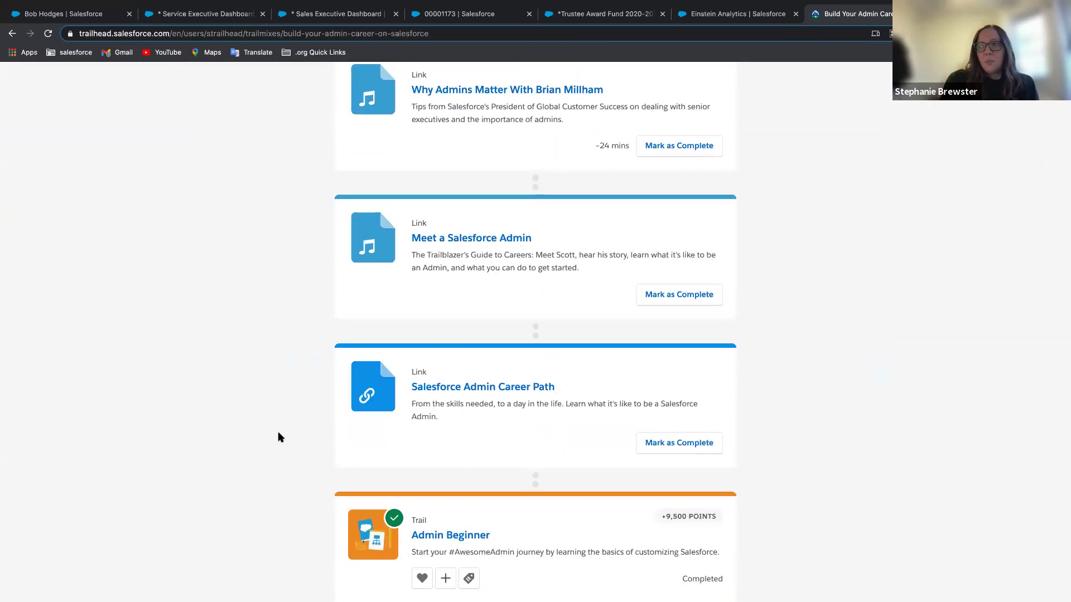
scroll(279, 436, "up", 1)
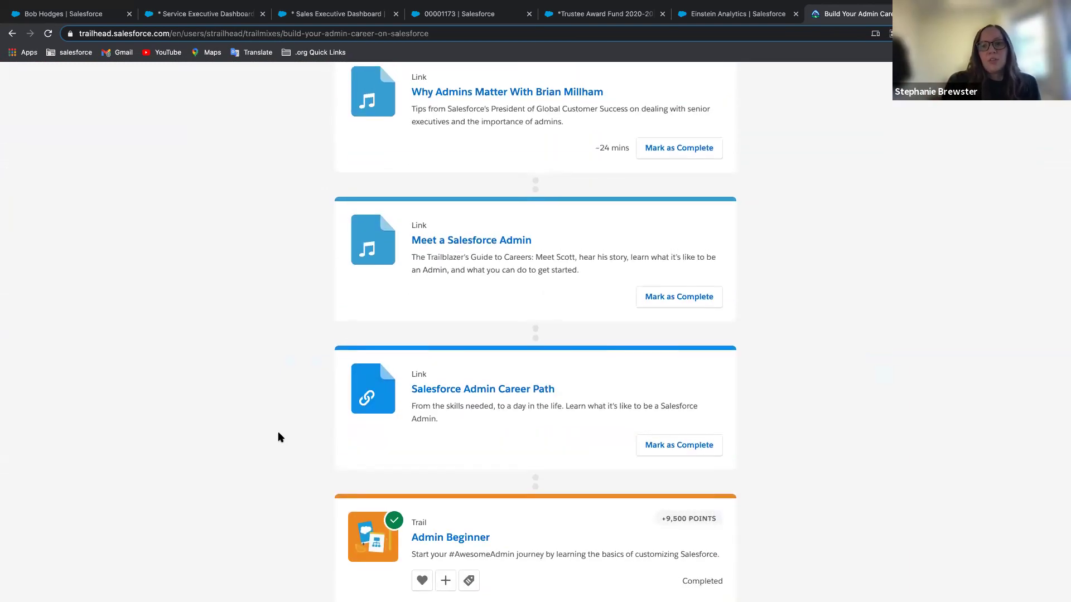
scroll(280, 437, "down", 3)
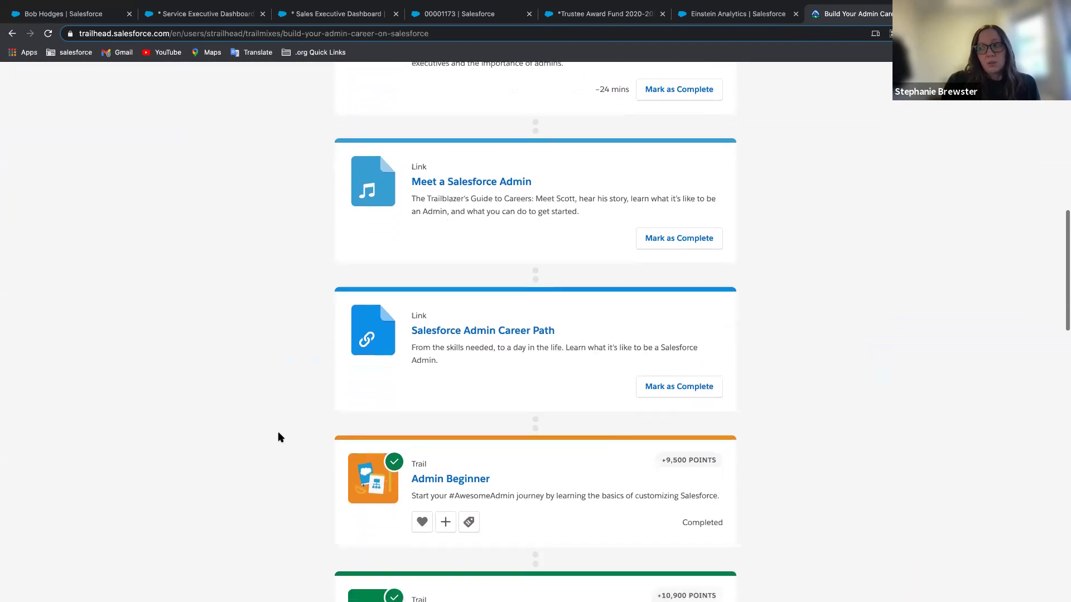
scroll(279, 435, "down", 3)
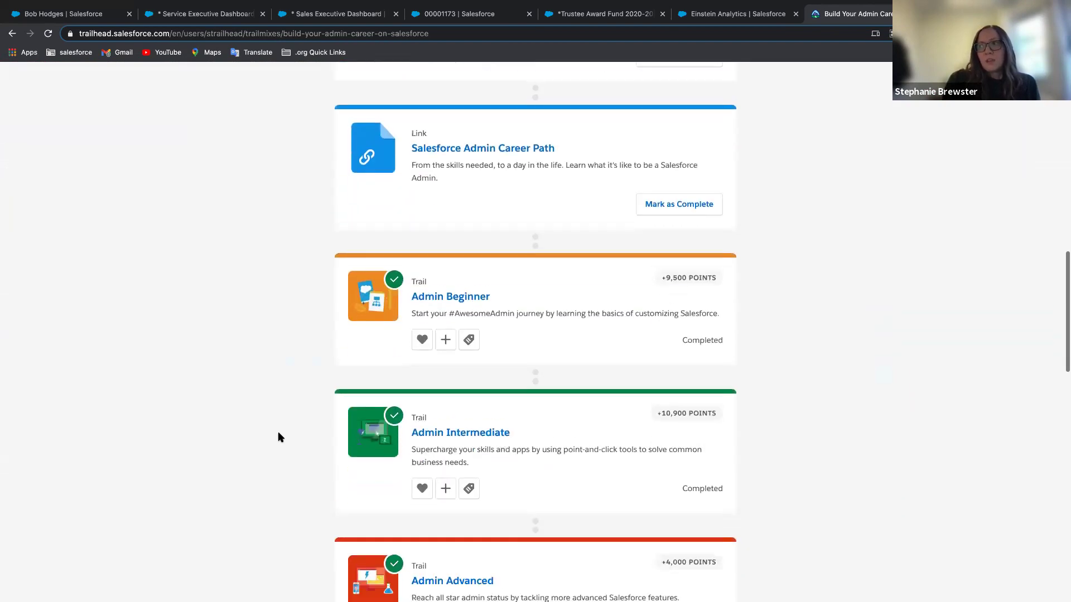
scroll(280, 437, "down", 1)
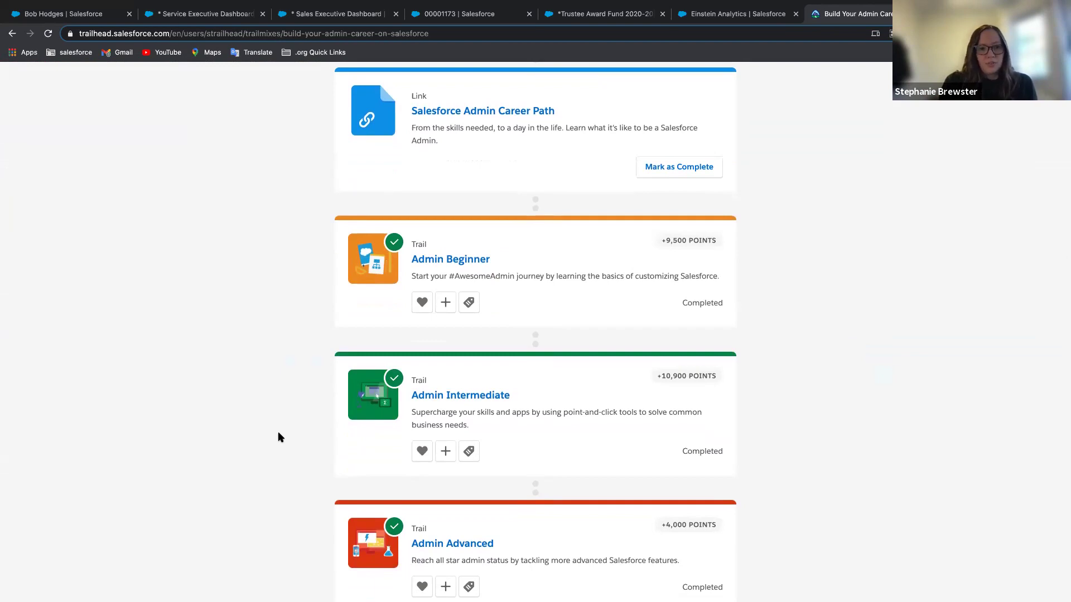
scroll(278, 437, "down", 1)
scroll(278, 435, "down", 2)
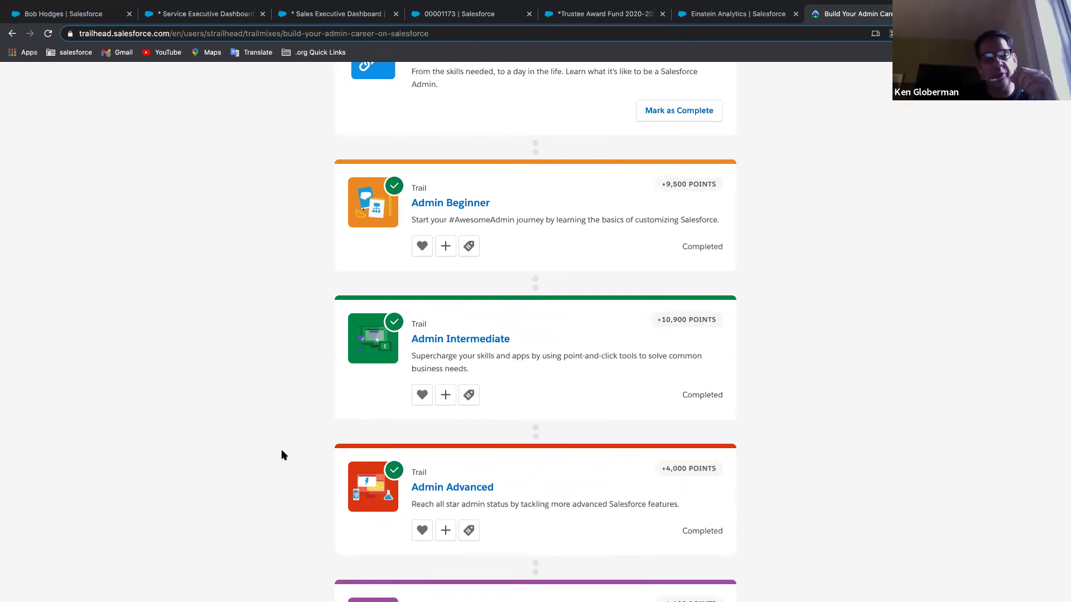
scroll(282, 452, "down", 1)
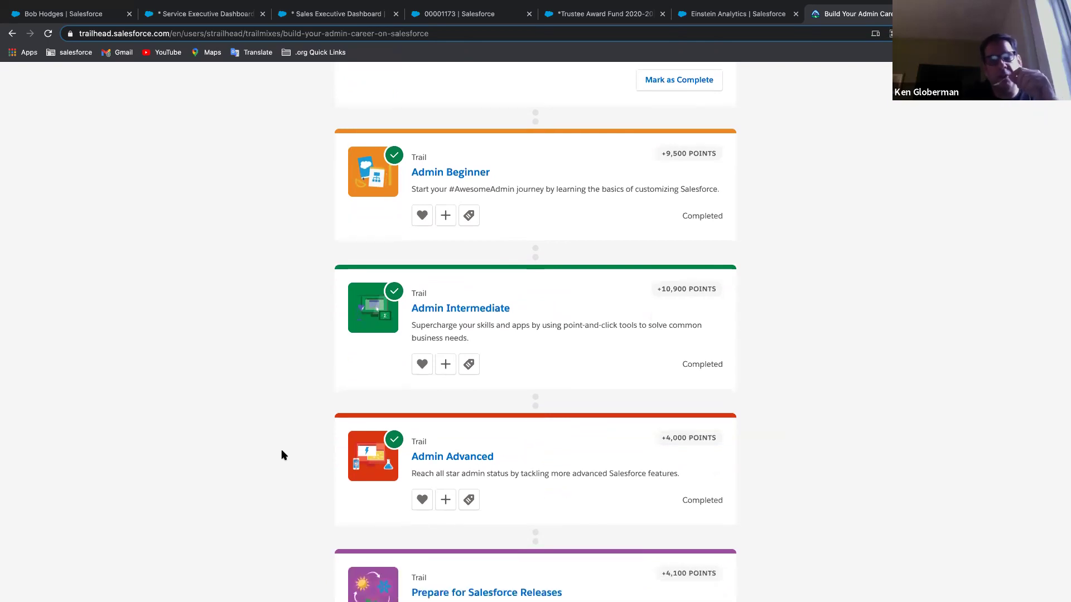
scroll(281, 450, "up", 10)
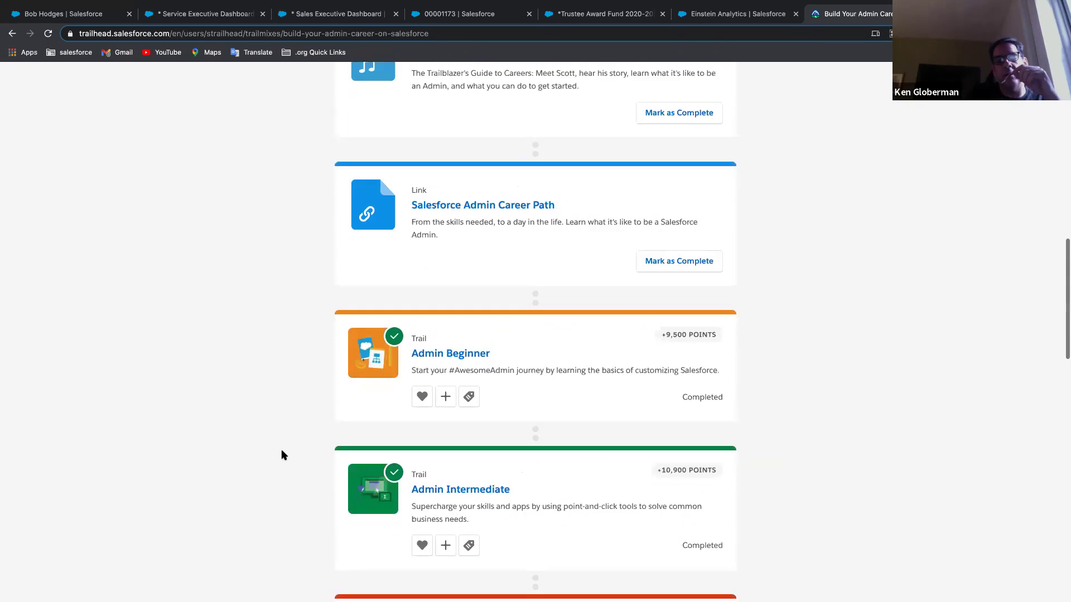
scroll(282, 454, "up", 9)
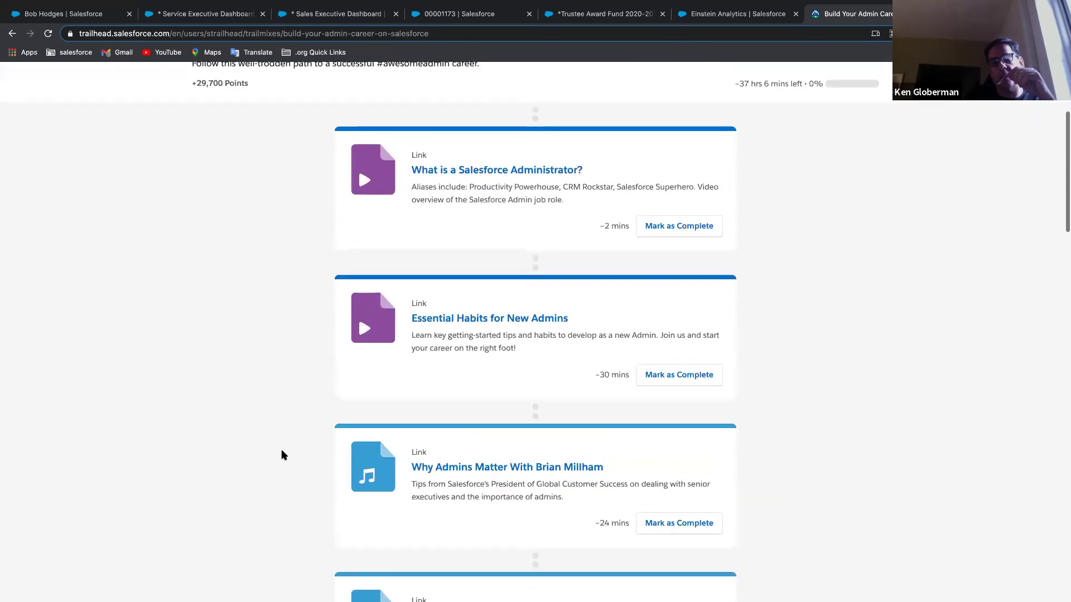
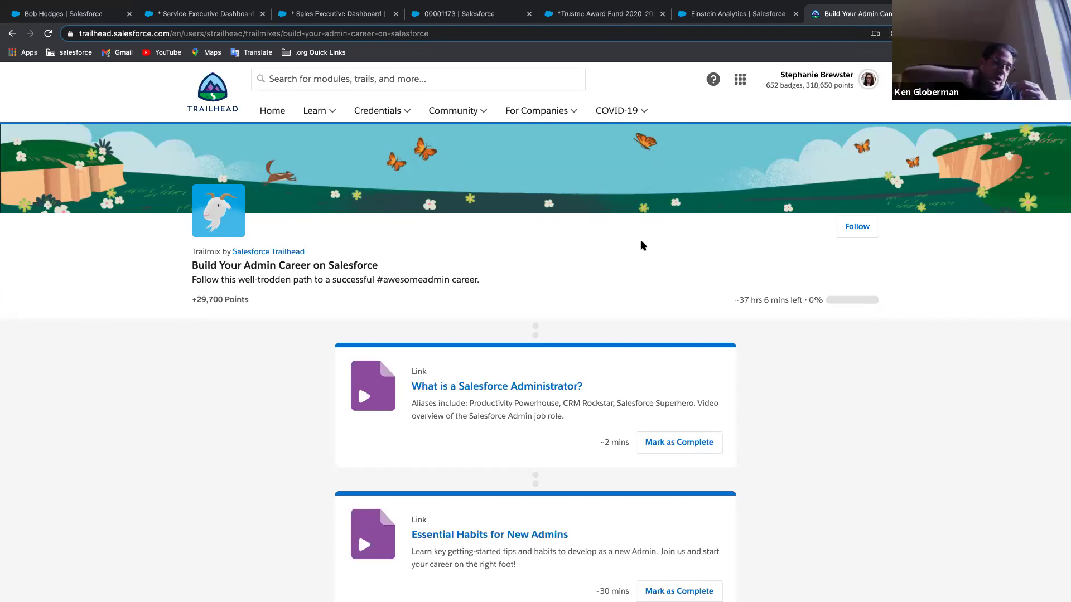
Go to the Trails catalog through the Learn menu.
left_click(301, 115)
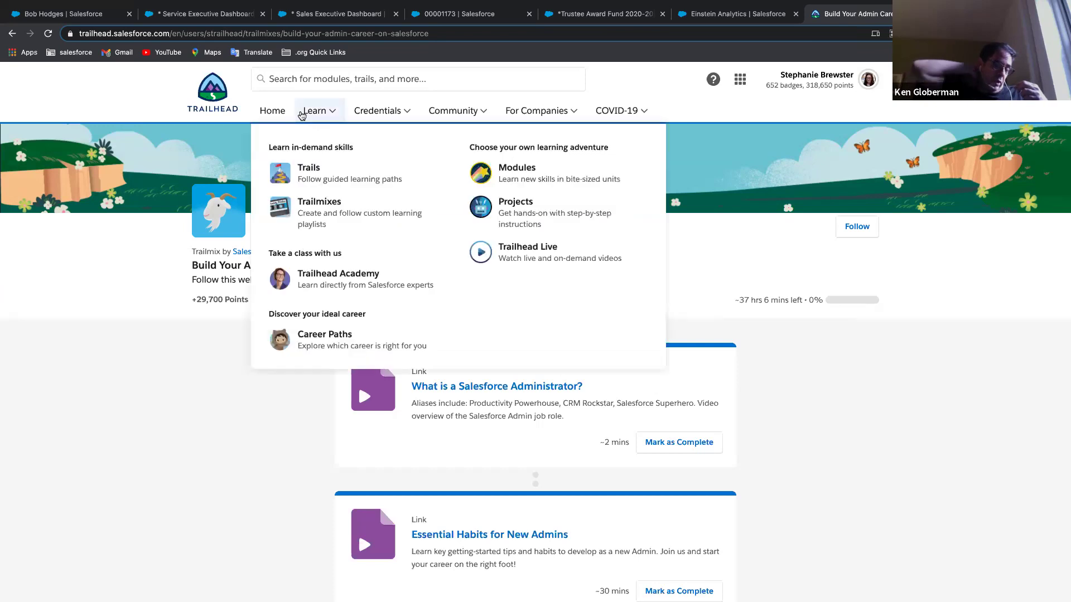
left_click(320, 177)
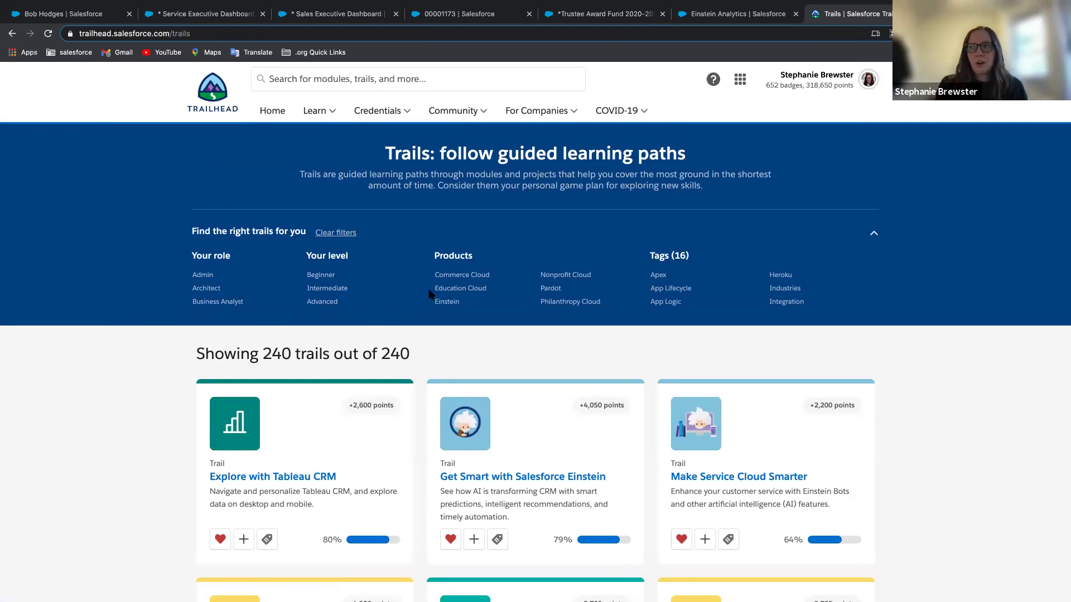
scroll(243, 295, "down", 2)
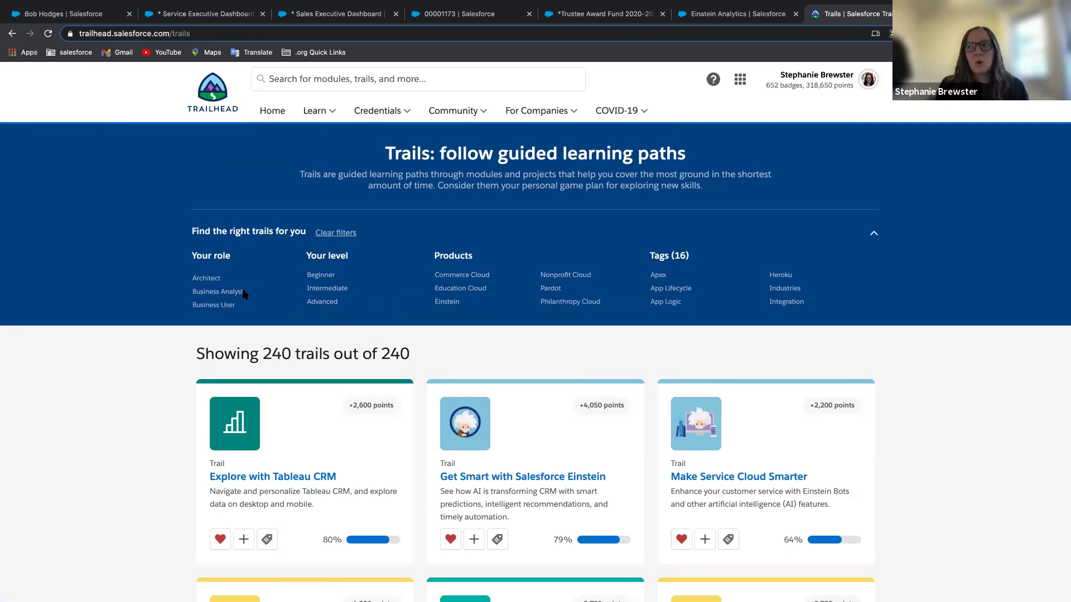
scroll(244, 294, "up", 2)
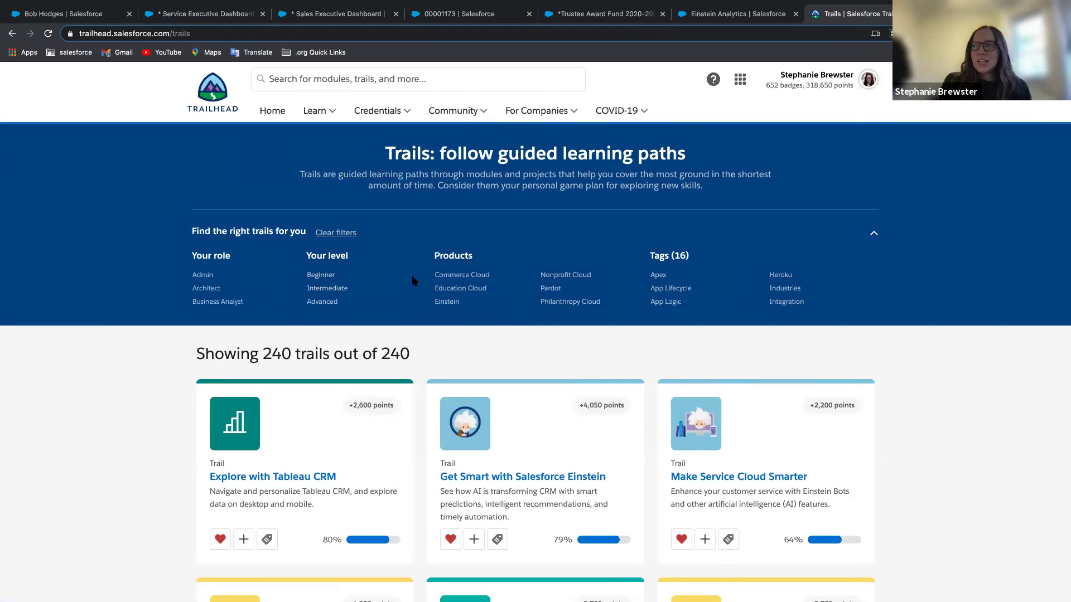
scroll(439, 290, "down", 1)
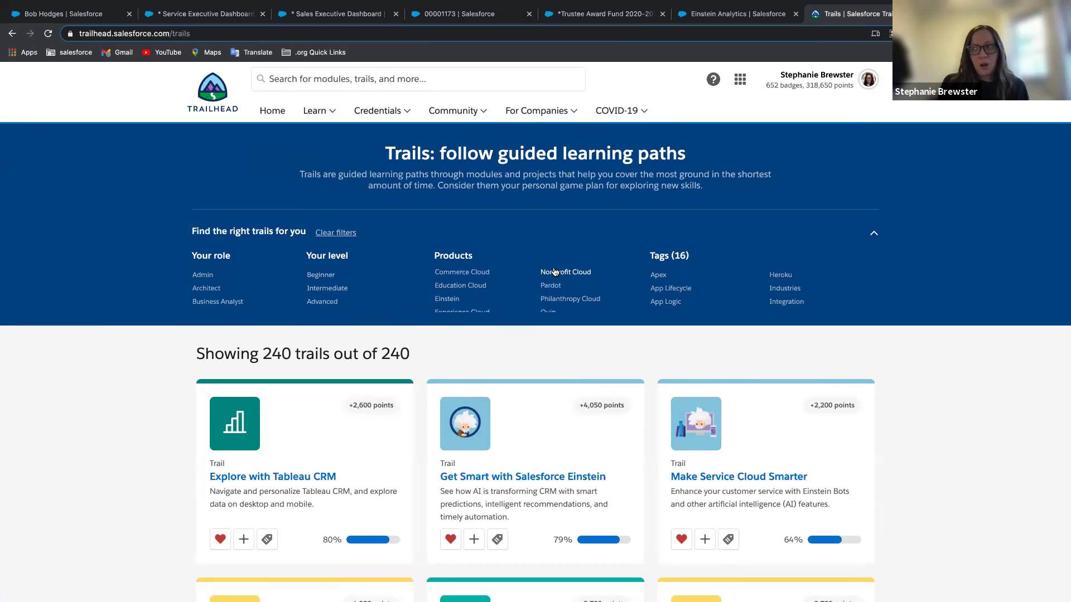
scroll(554, 272, "up", 1)
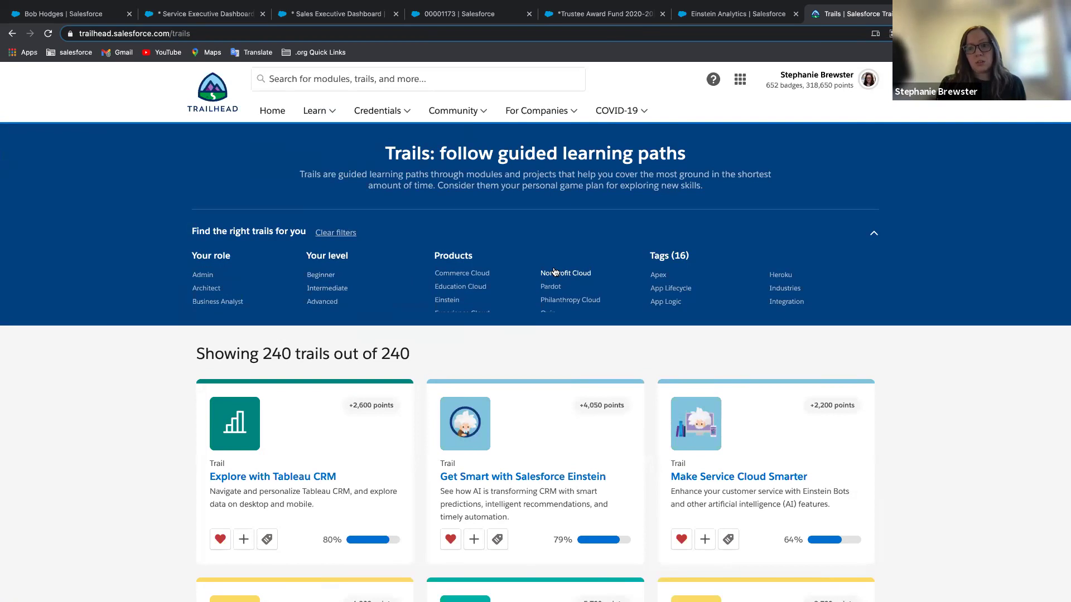
scroll(554, 272, "down", 3)
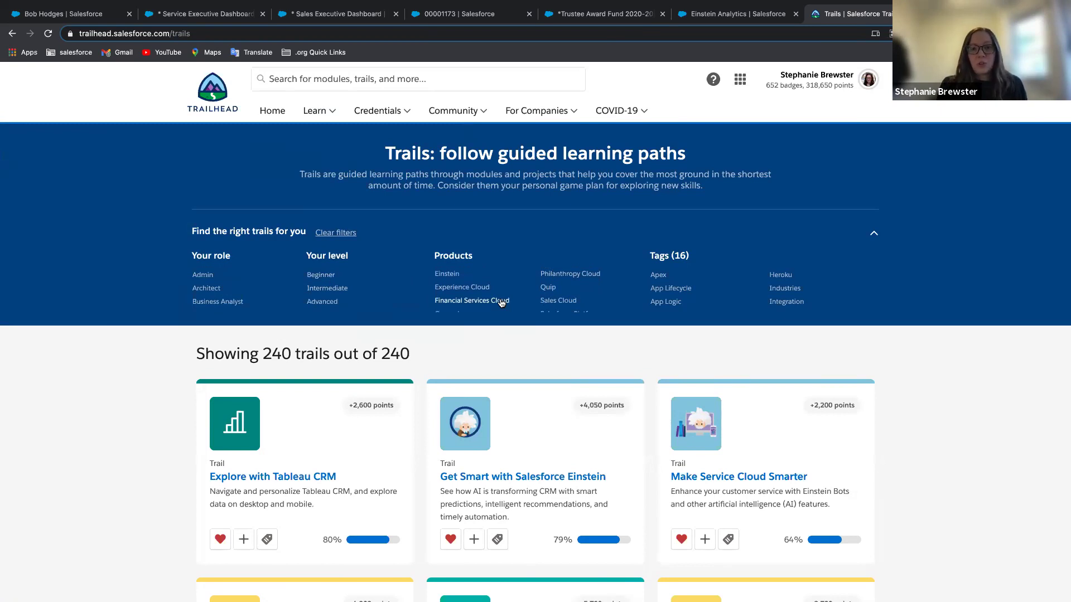
left_click(501, 302)
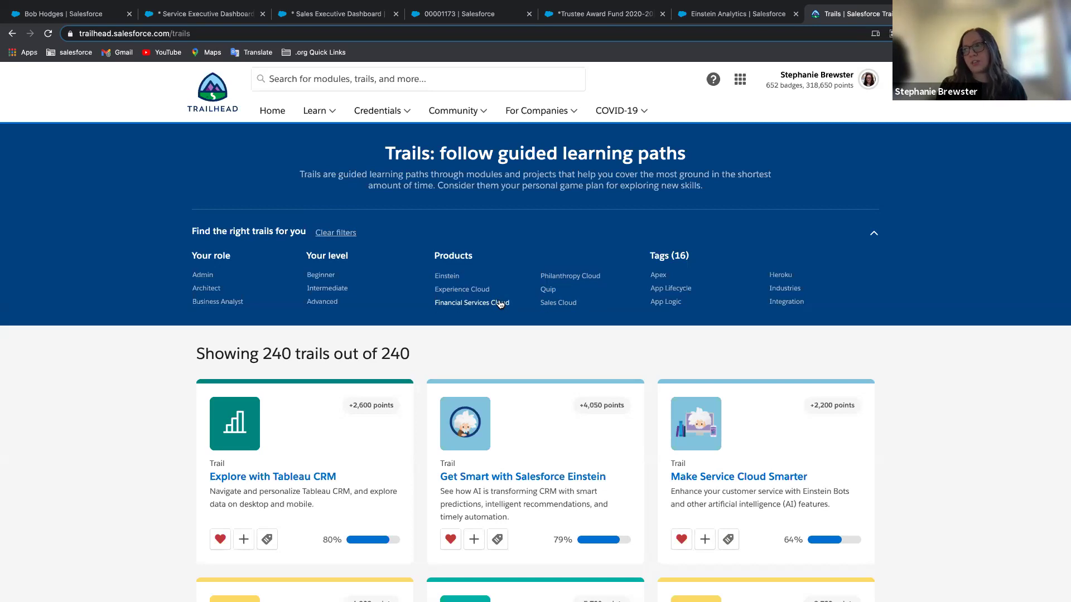
scroll(500, 304, "down", 2)
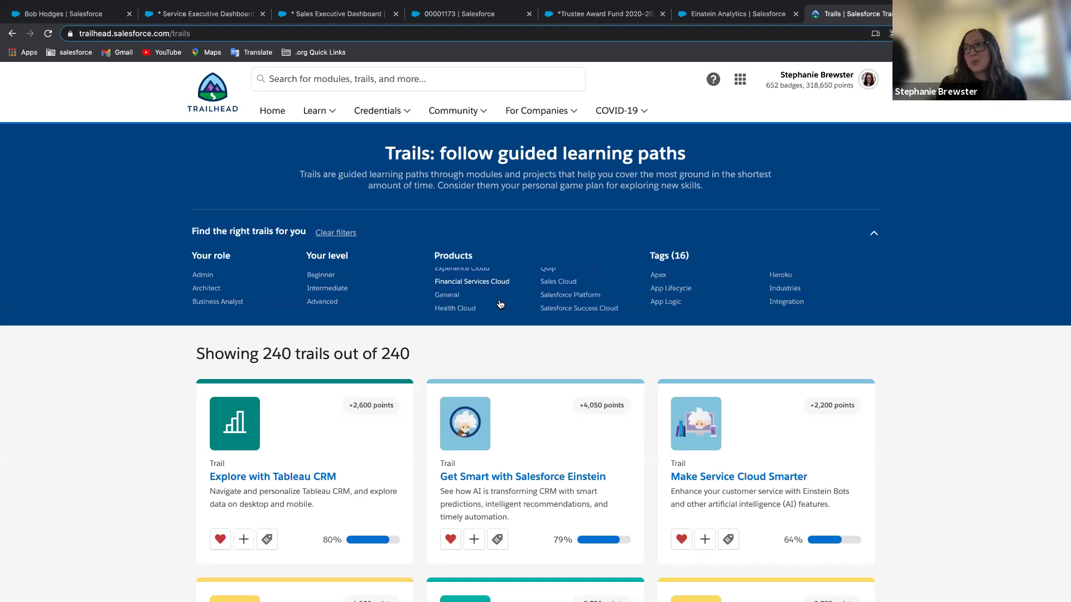
scroll(422, 344, "down", 1)
scroll(421, 344, "up", 1)
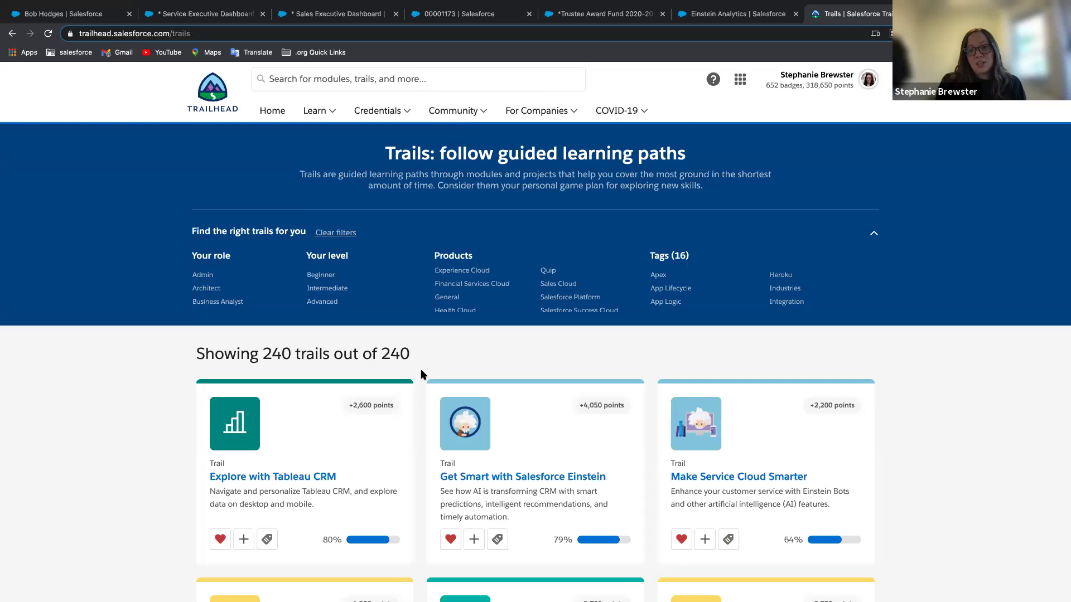
Filter trails to the General product (87 of 240) and browse the filtered trail cards.
left_click(449, 297)
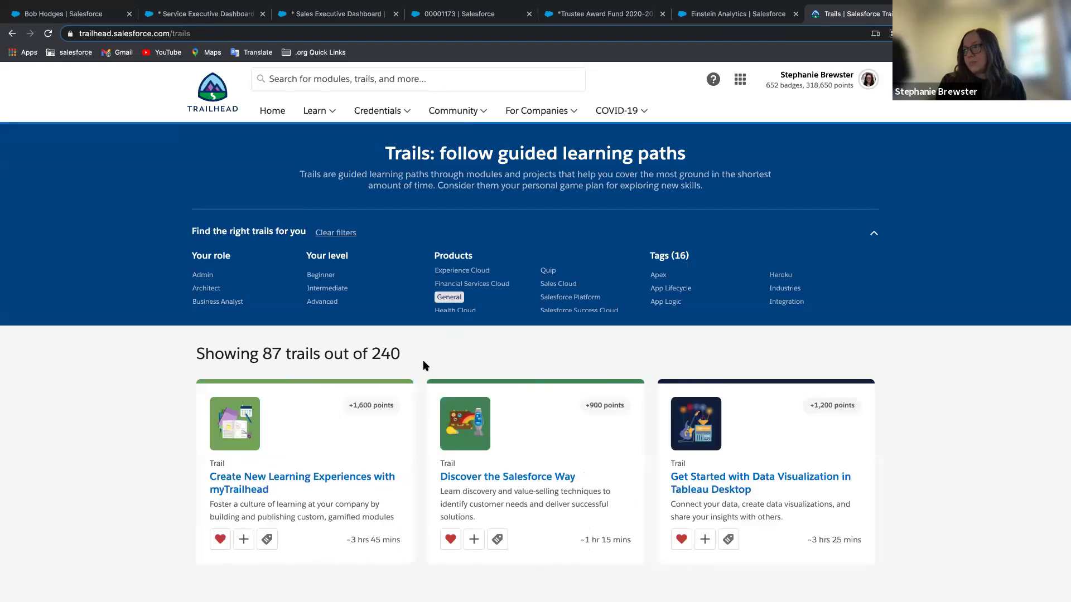
scroll(423, 363, "down", 3)
scroll(423, 366, "down", 2)
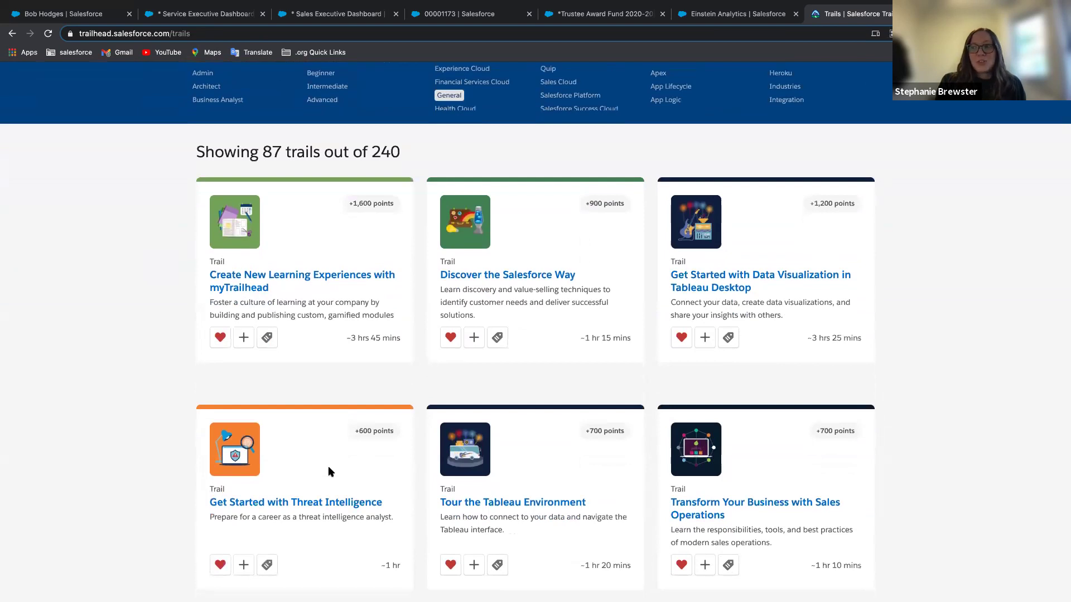
scroll(329, 468, "down", 4)
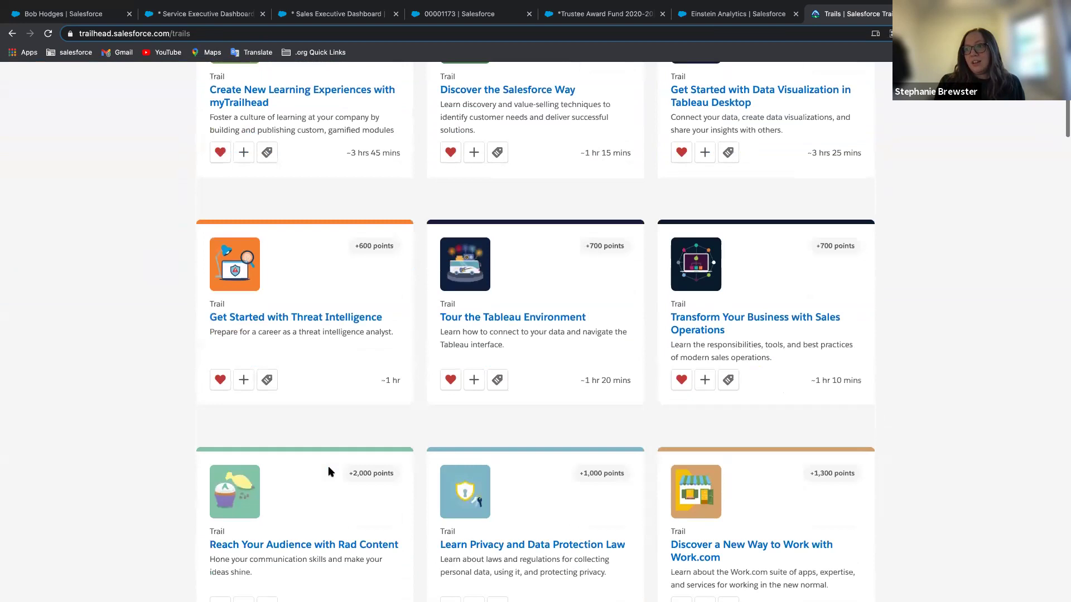
scroll(329, 472, "down", 2)
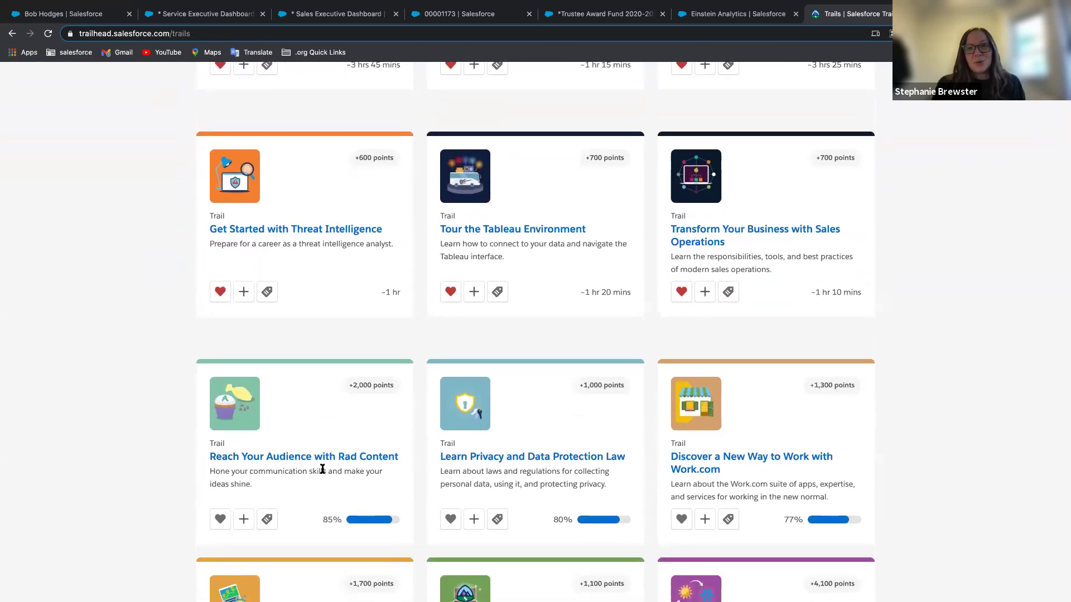
scroll(323, 469, "down", 1)
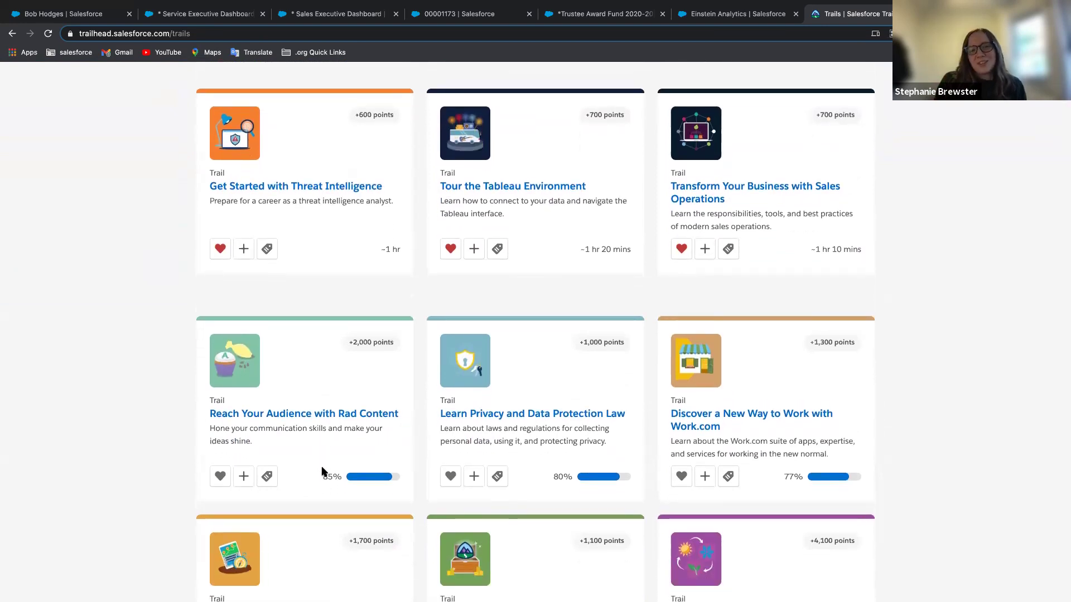
scroll(323, 472, "up", 10)
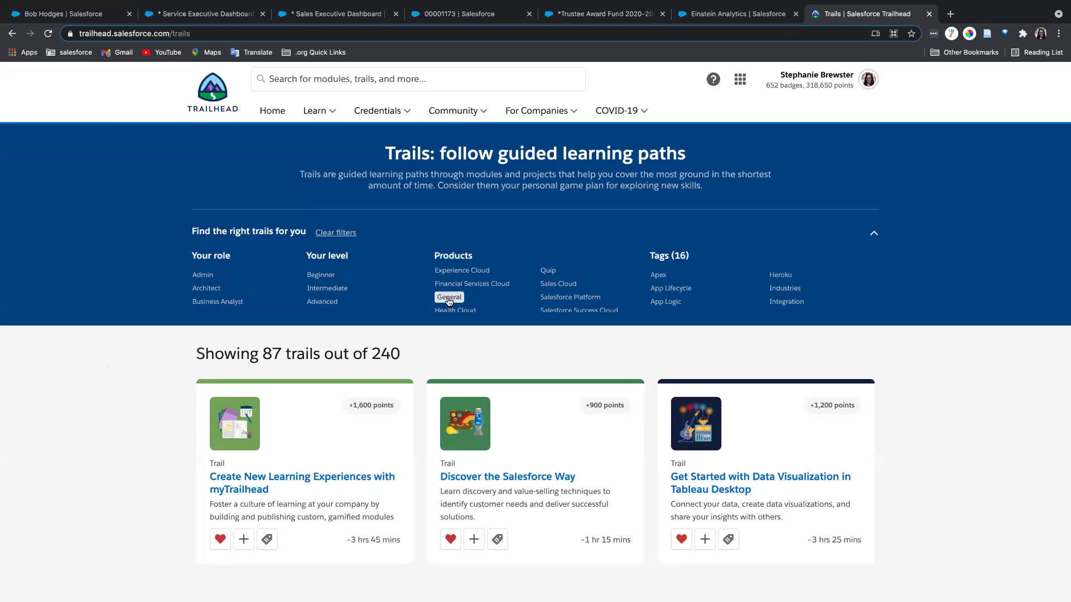
Deselect the General product filter so all 240 trails show again.
left_click(449, 298)
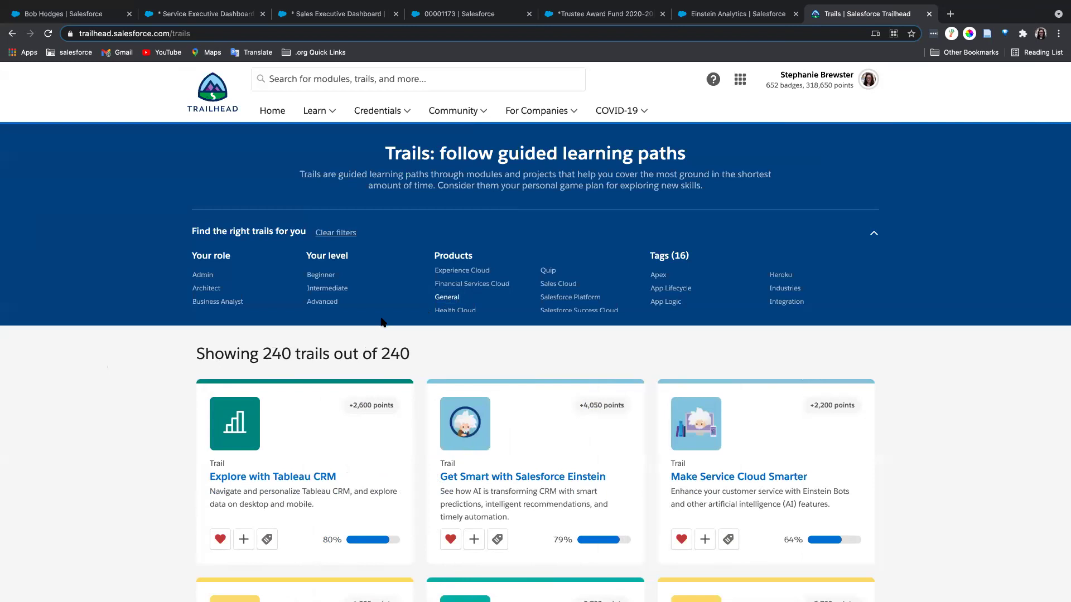
scroll(446, 304, "up", 3)
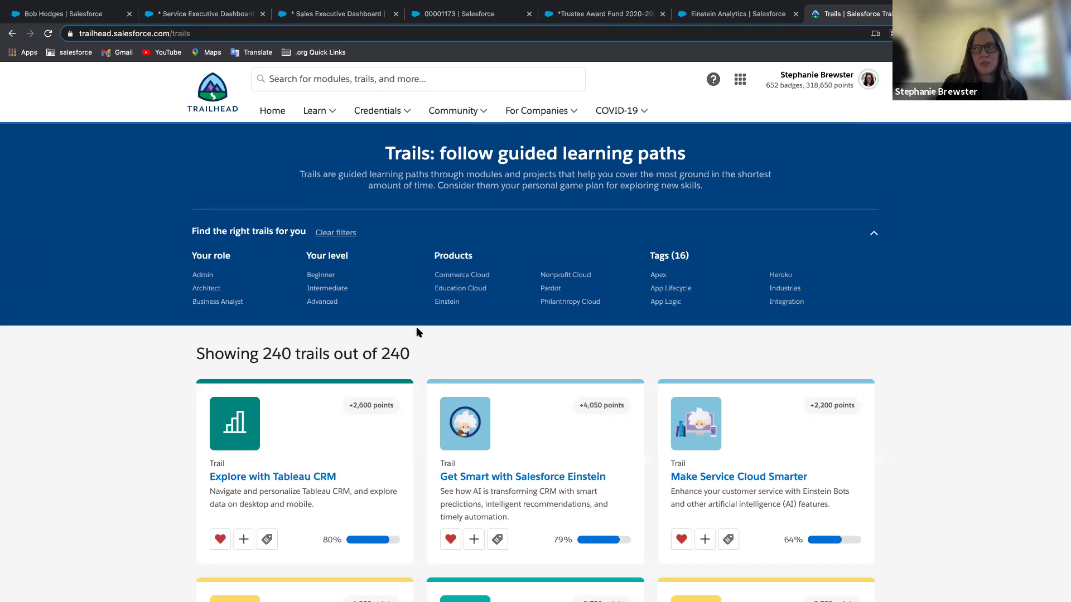
Go to the Superbadges page from the Credentials menu.
left_click(375, 116)
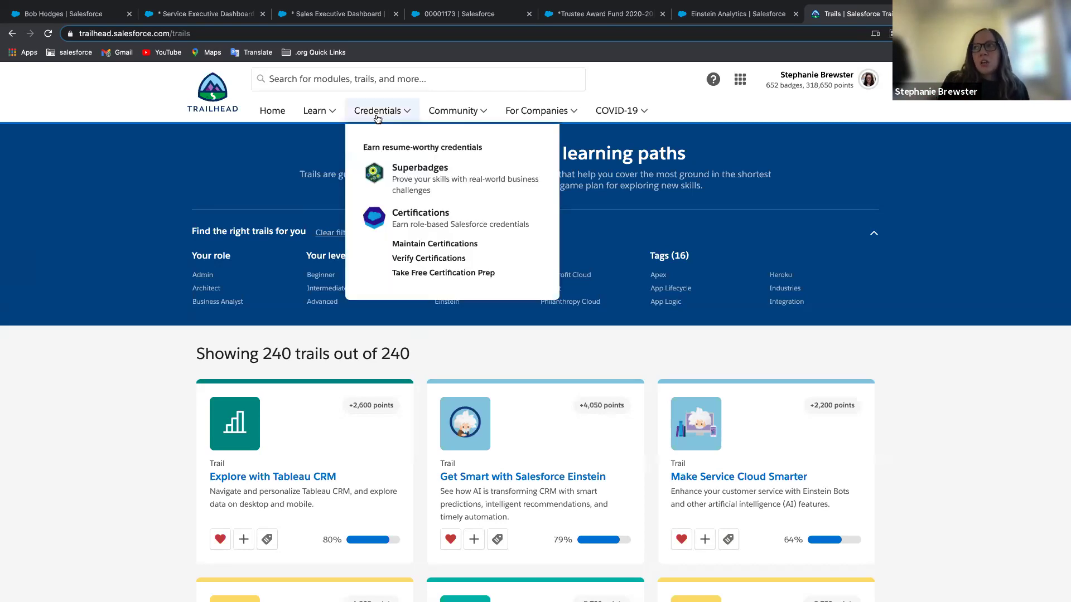
left_click(398, 179)
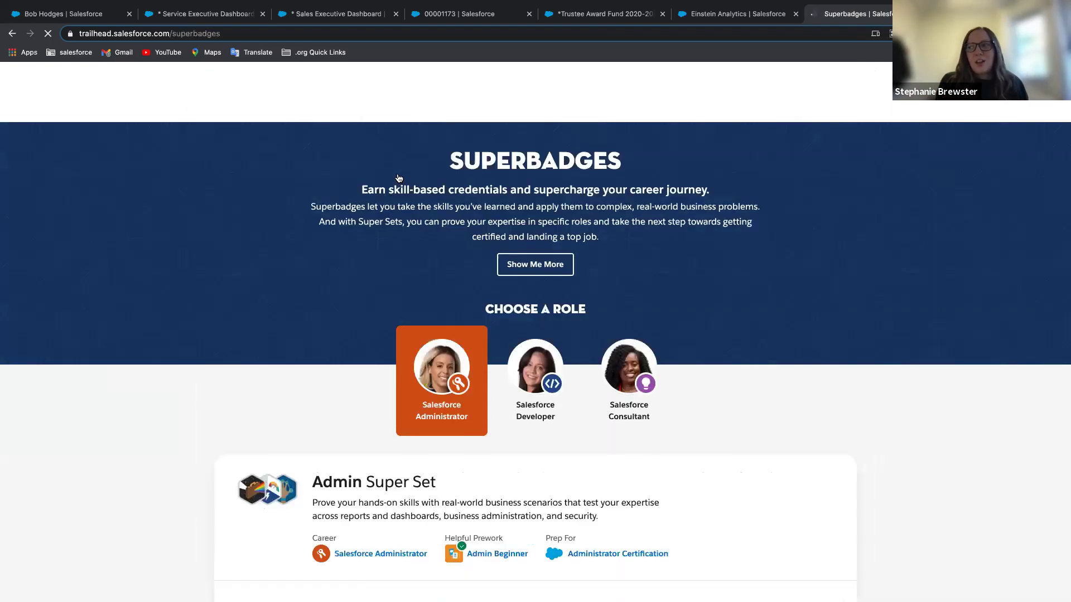
scroll(390, 334, "down", 5)
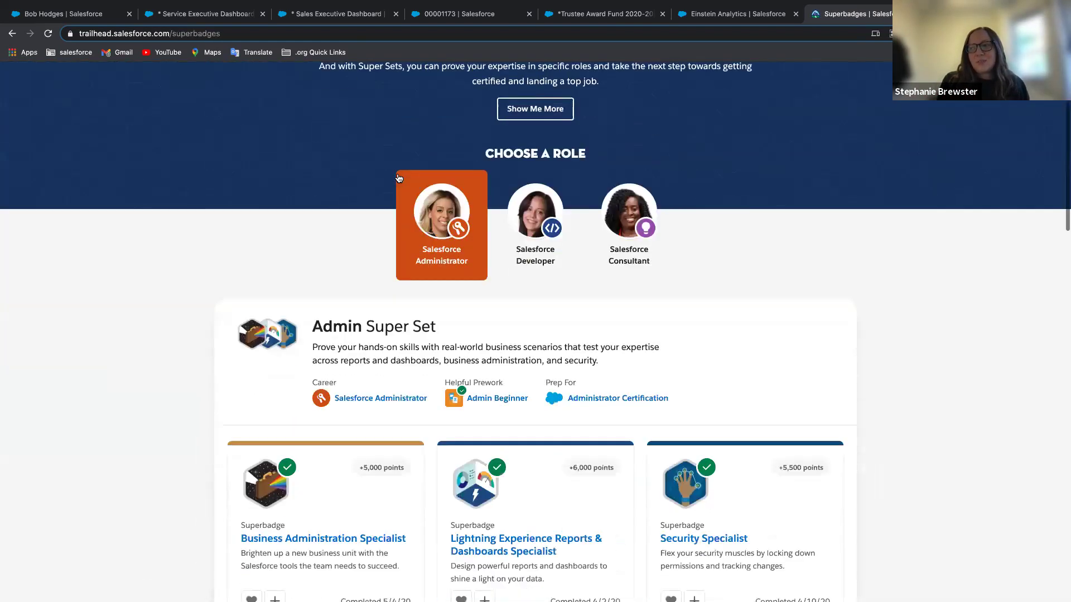
Open the Lightning Experience Reports & Dashboards Specialist superbadge and read its prerequisites and prework.
left_click(477, 423)
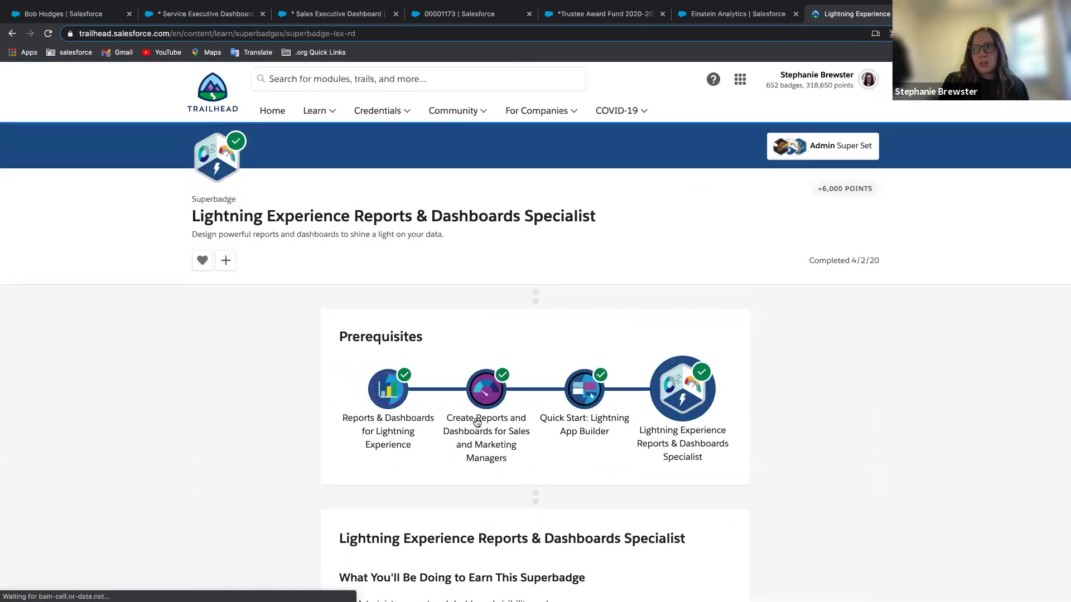
scroll(458, 421, "down", 6)
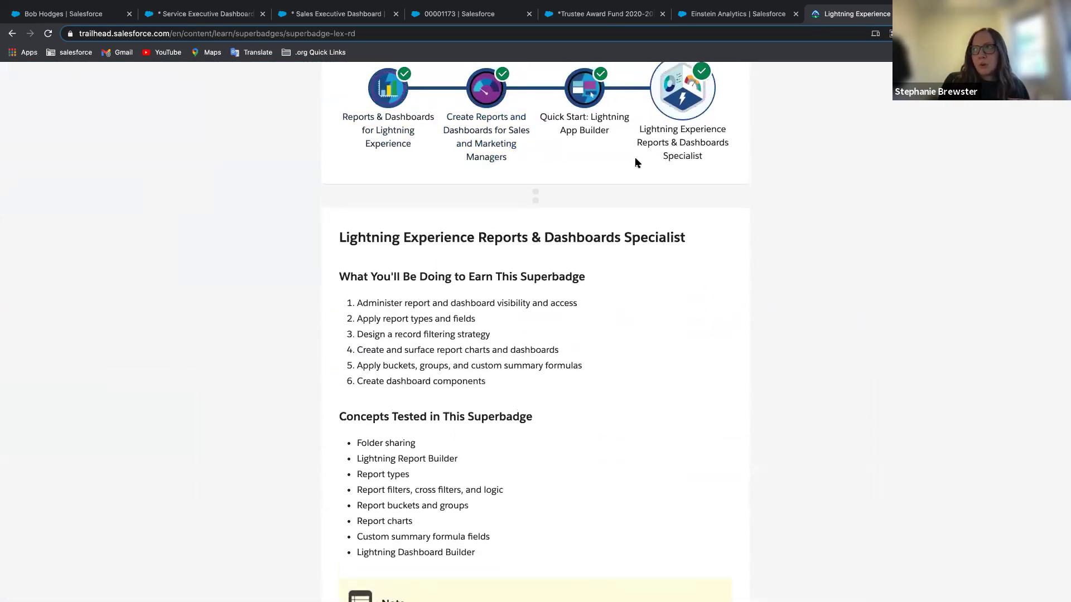
scroll(636, 161, "down", 7)
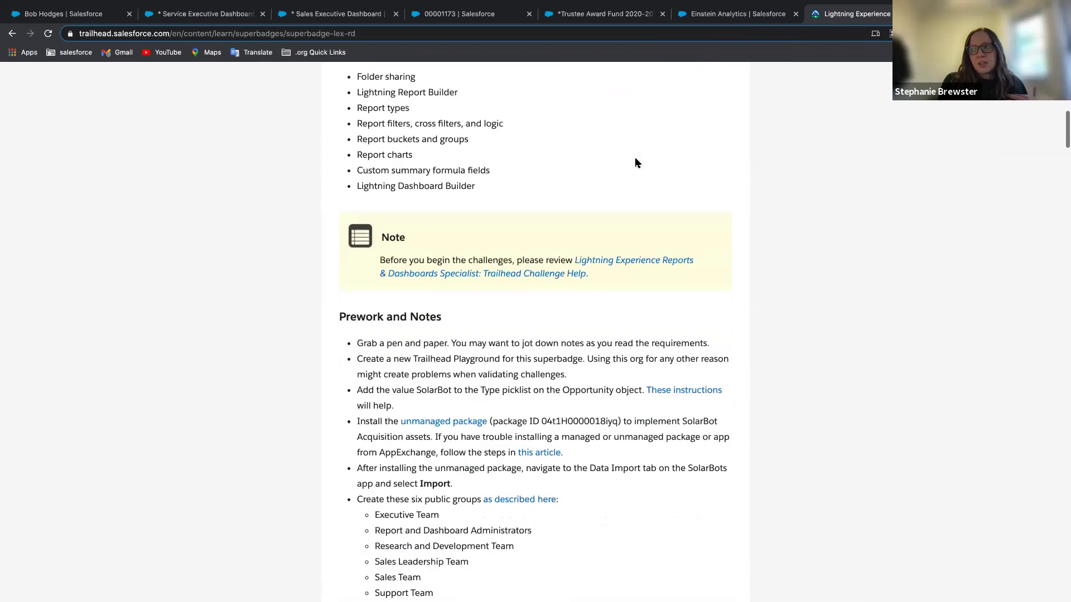
scroll(635, 162, "down", 1)
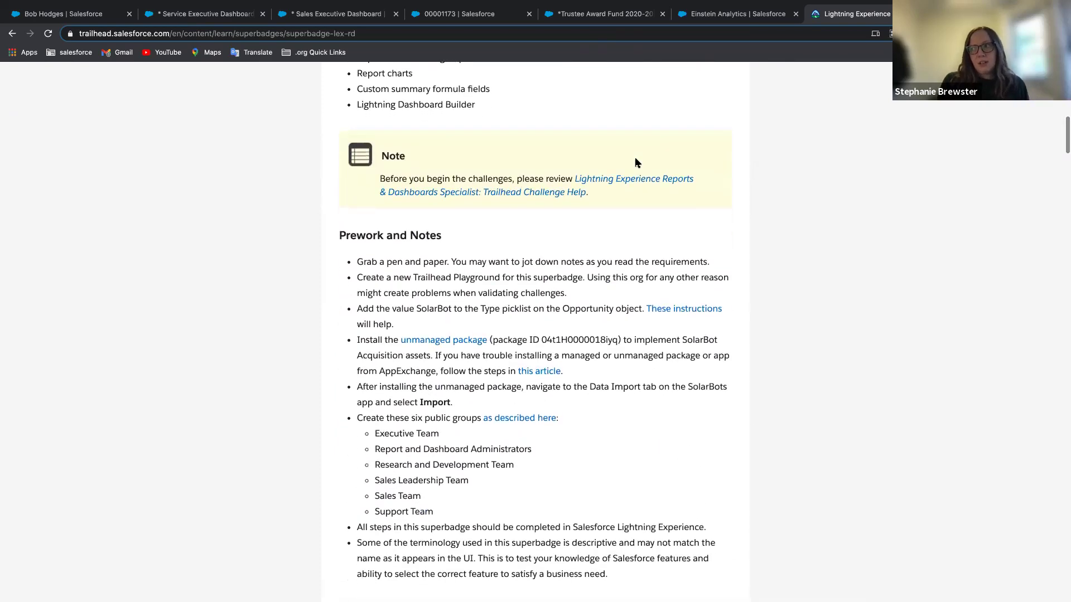
scroll(636, 162, "down", 4)
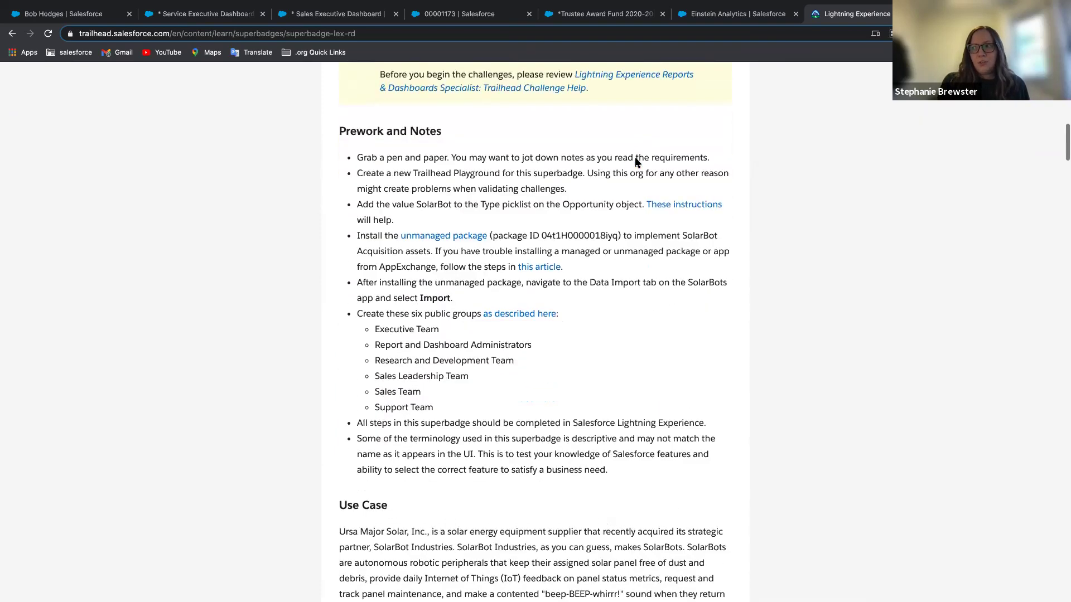
scroll(636, 162, "down", 1)
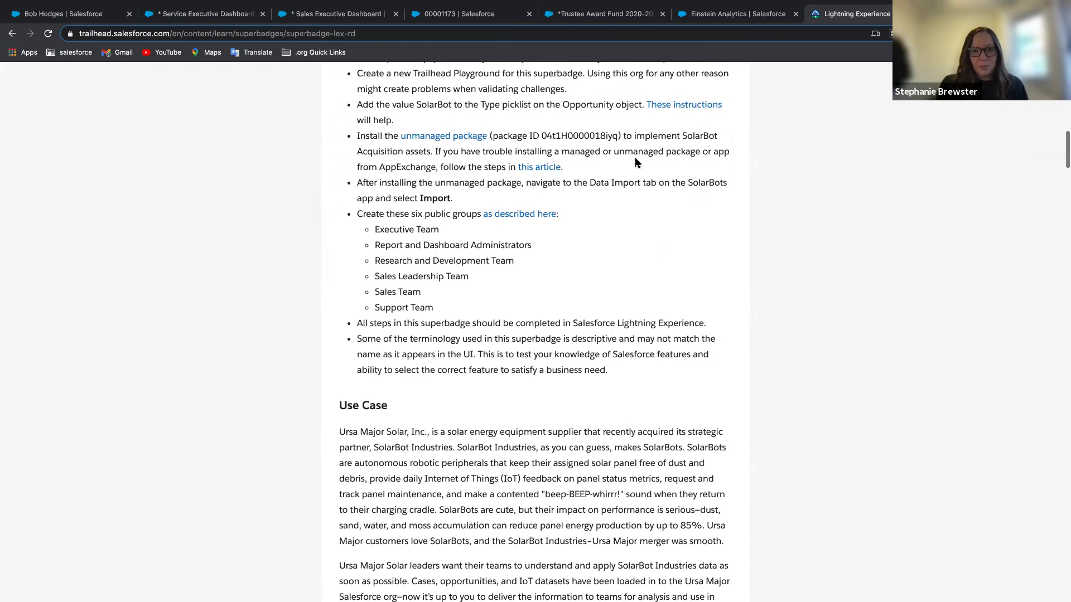
scroll(636, 161, "down", 1)
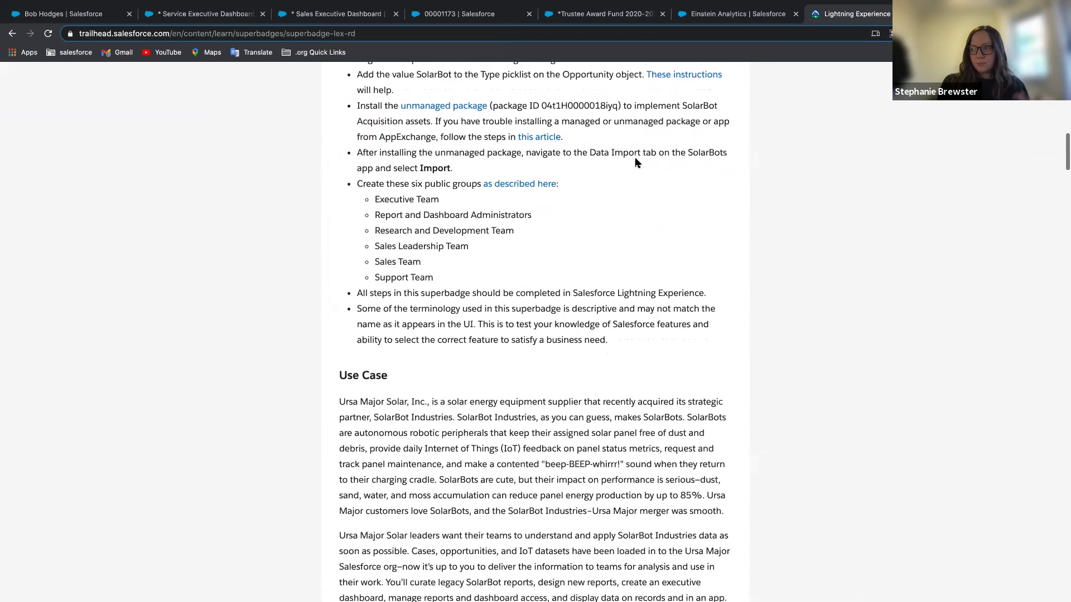
scroll(636, 162, "down", 3)
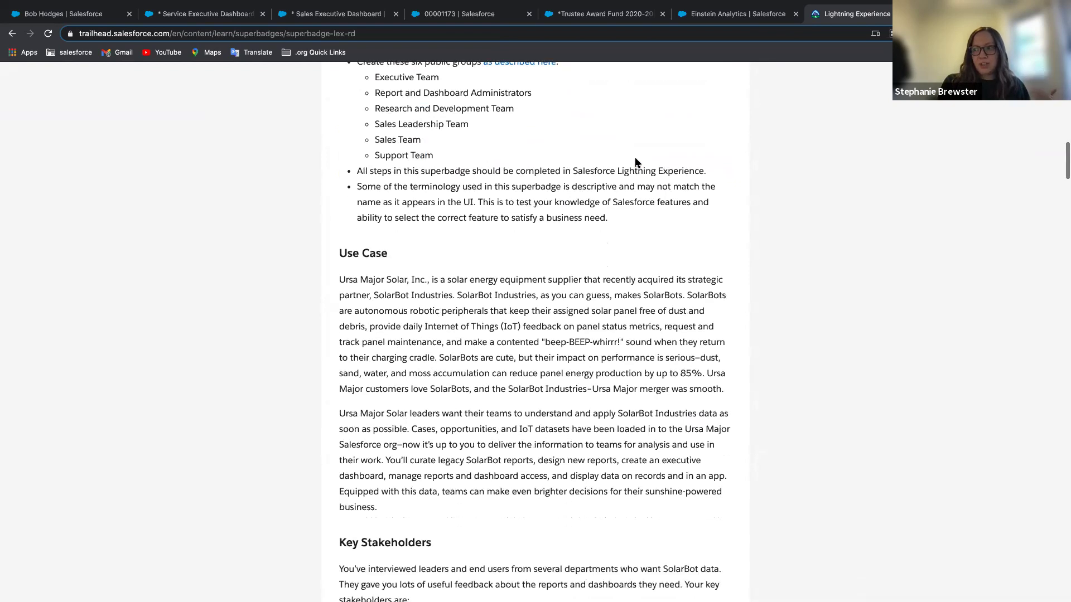
scroll(636, 163, "up", 1)
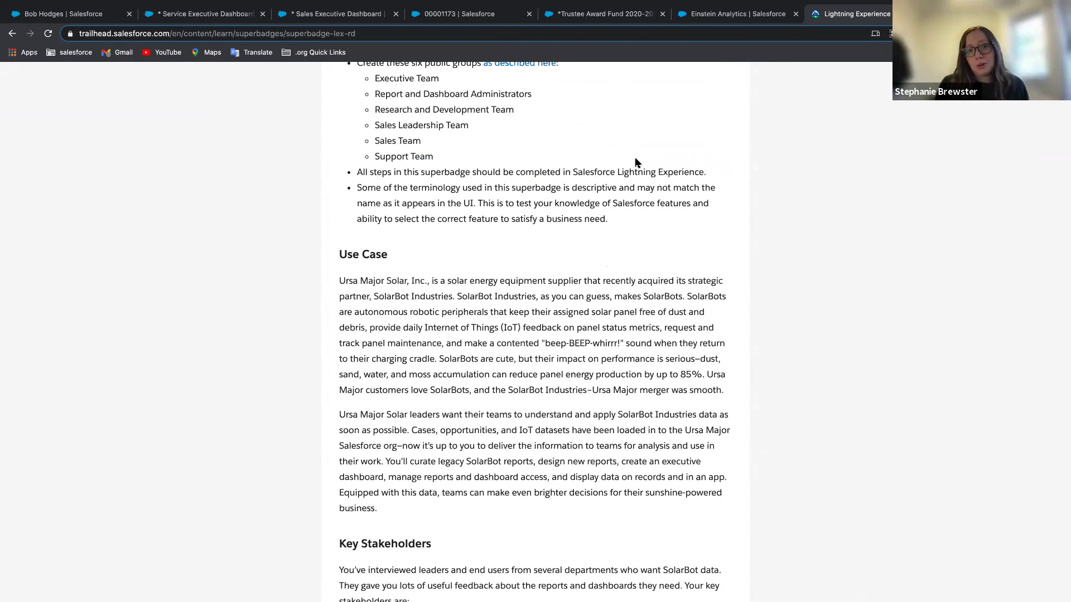
scroll(636, 162, "up", 5)
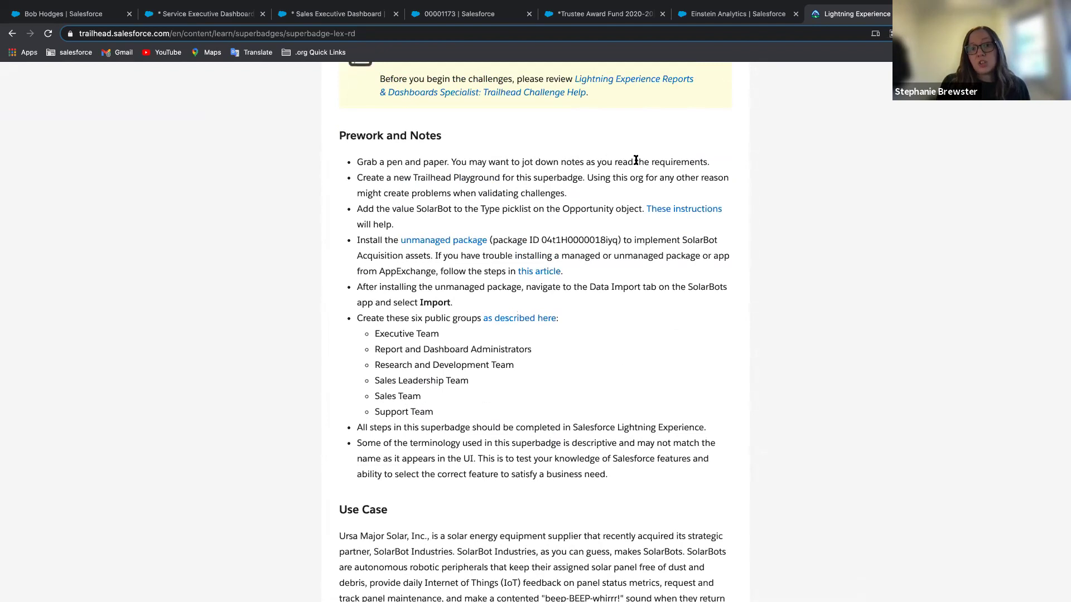
scroll(636, 160, "up", 10)
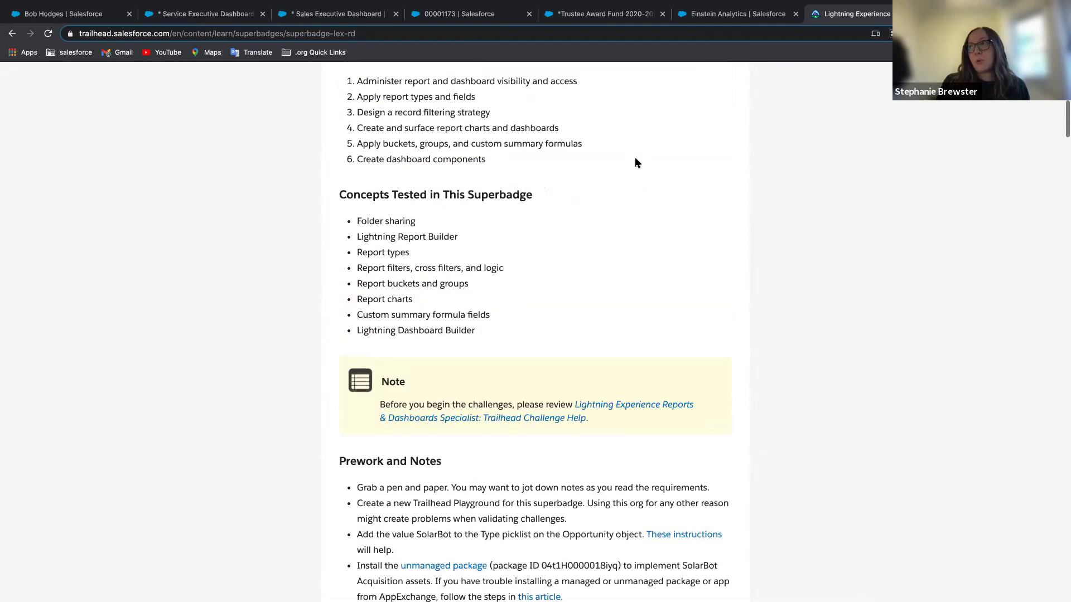
scroll(637, 161, "up", 2)
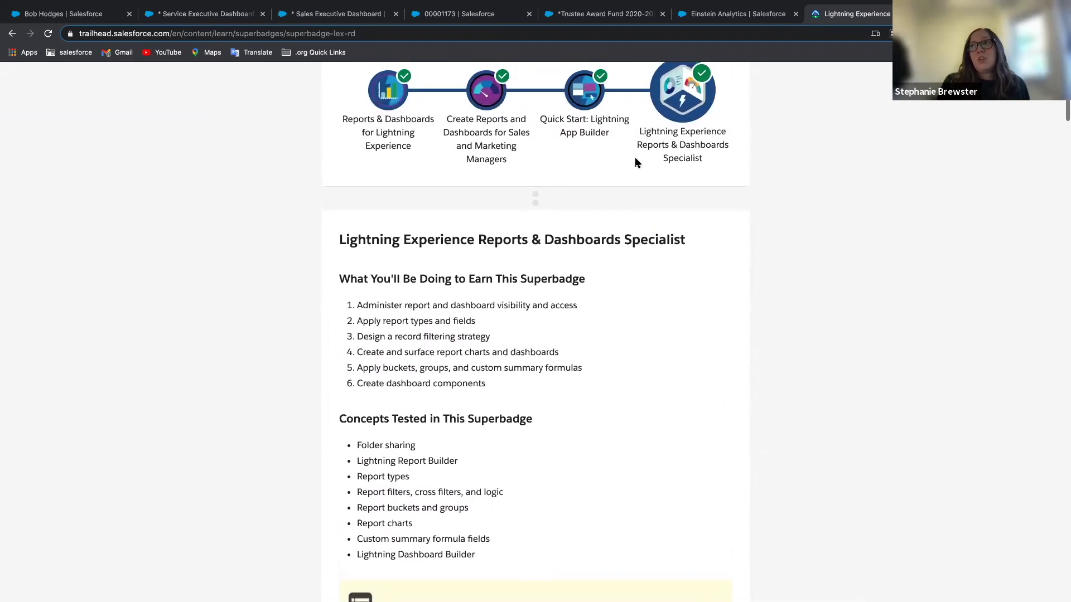
scroll(637, 162, "up", 4)
left_click(378, 110)
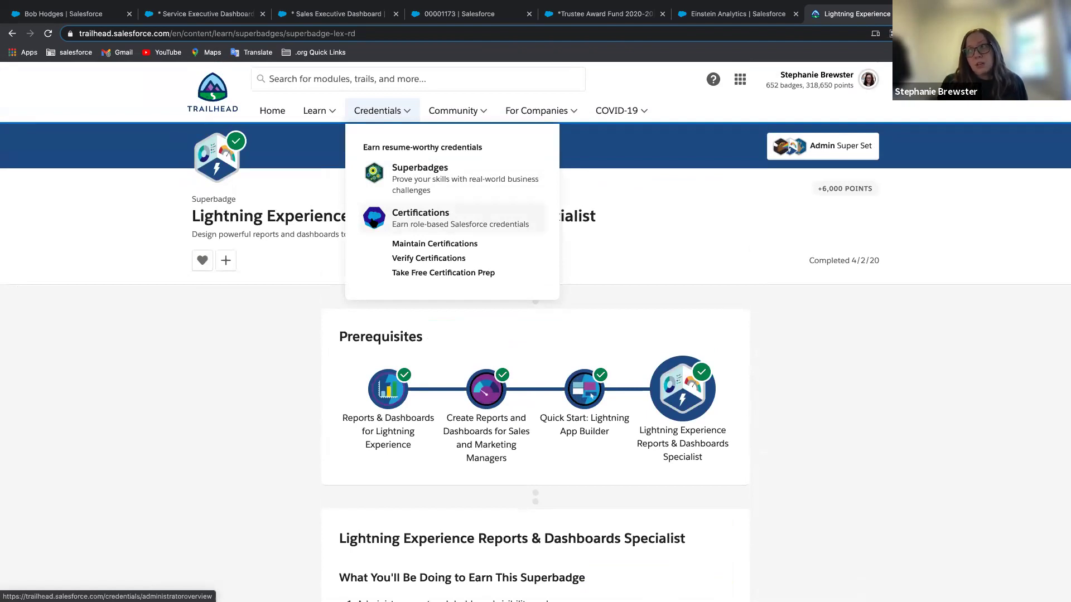
left_click(374, 219)
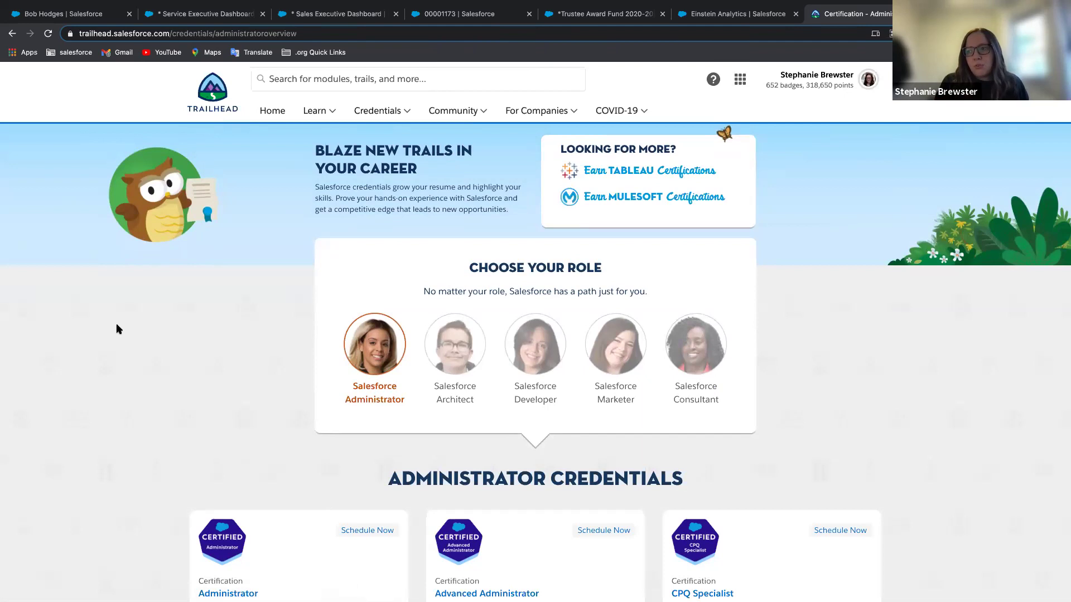
scroll(120, 403, "down", 2)
scroll(120, 404, "down", 2)
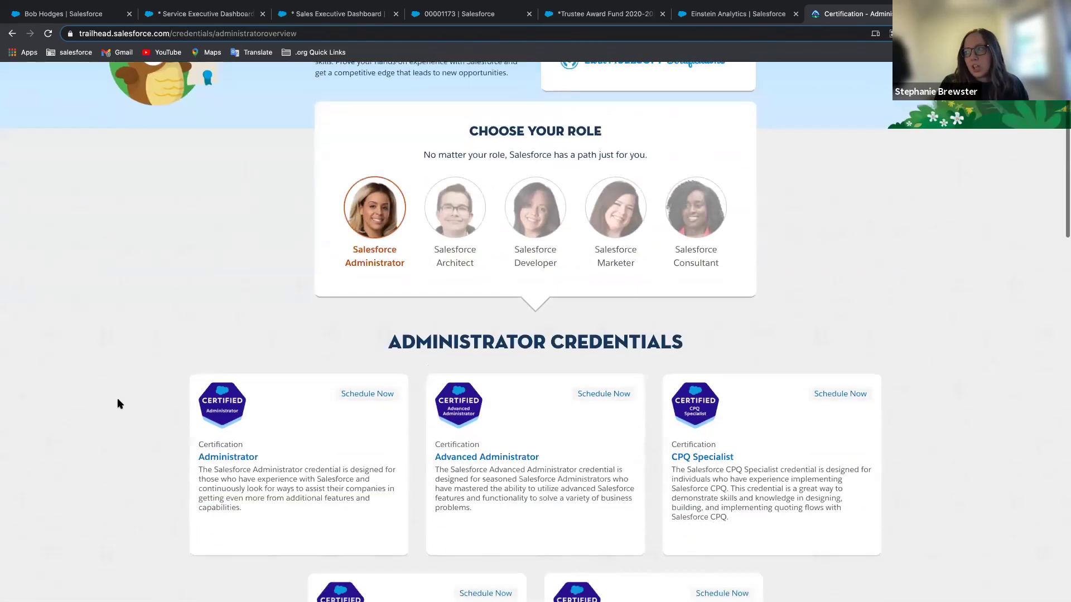
scroll(120, 403, "down", 2)
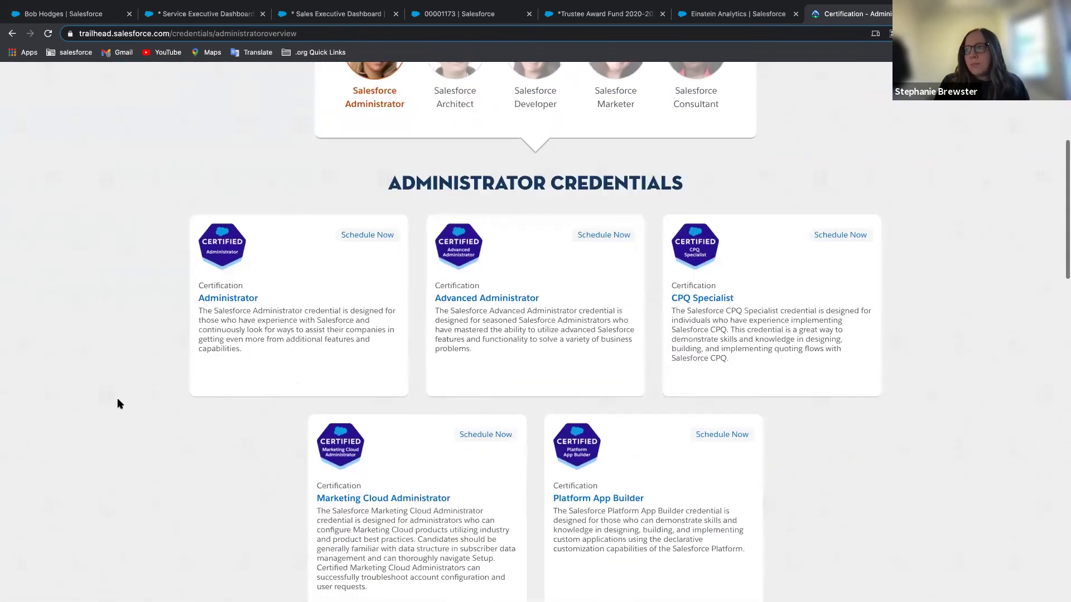
scroll(120, 404, "up", 1)
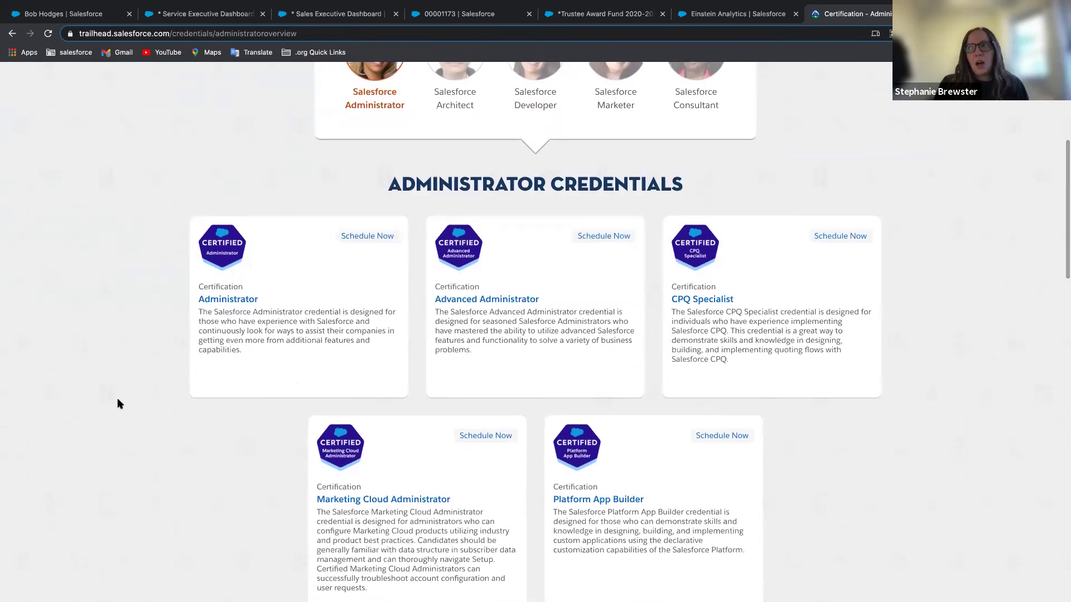
scroll(120, 404, "down", 1)
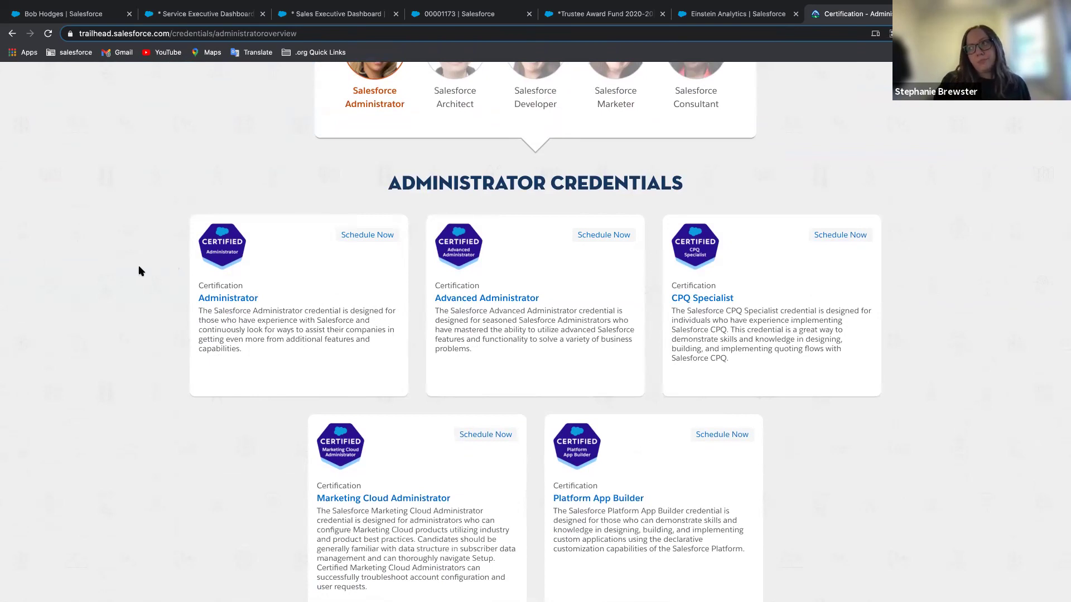
scroll(141, 271, "down", 2)
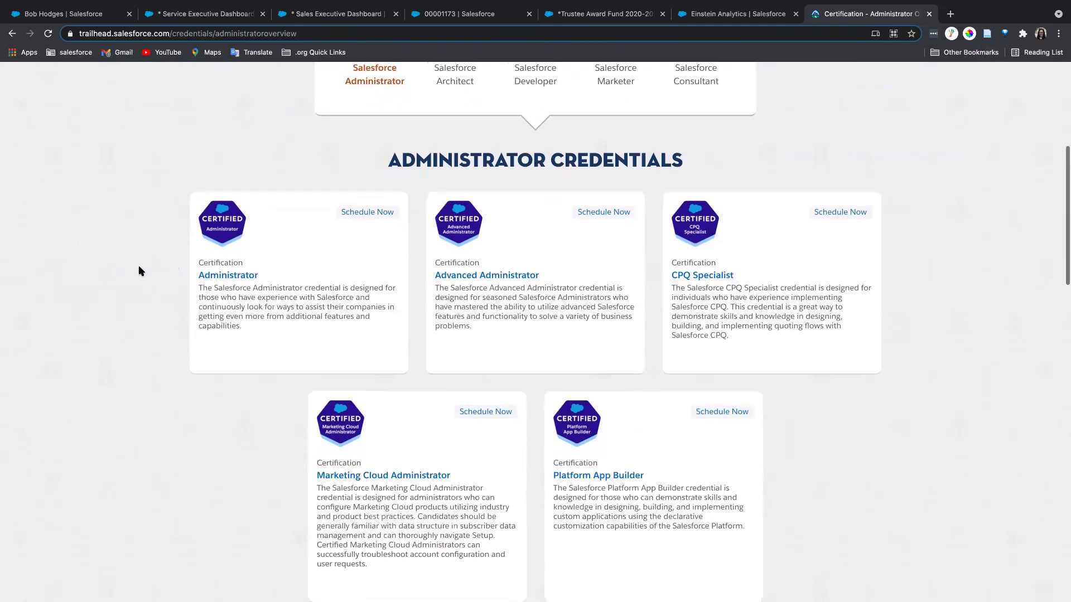
scroll(141, 271, "up", 1)
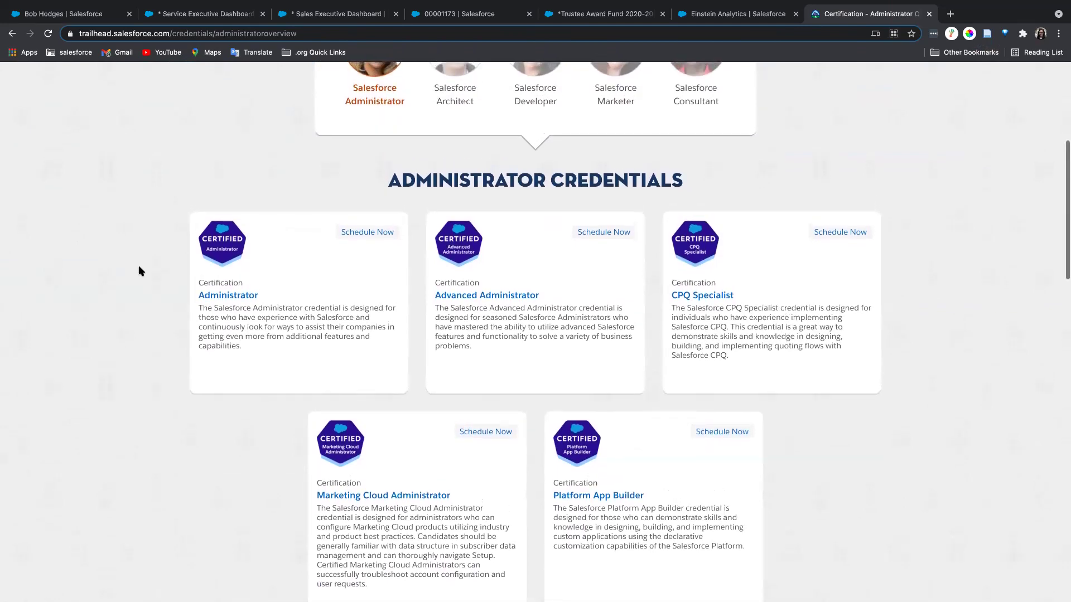
scroll(140, 271, "up", 5)
scroll(141, 271, "up", 3)
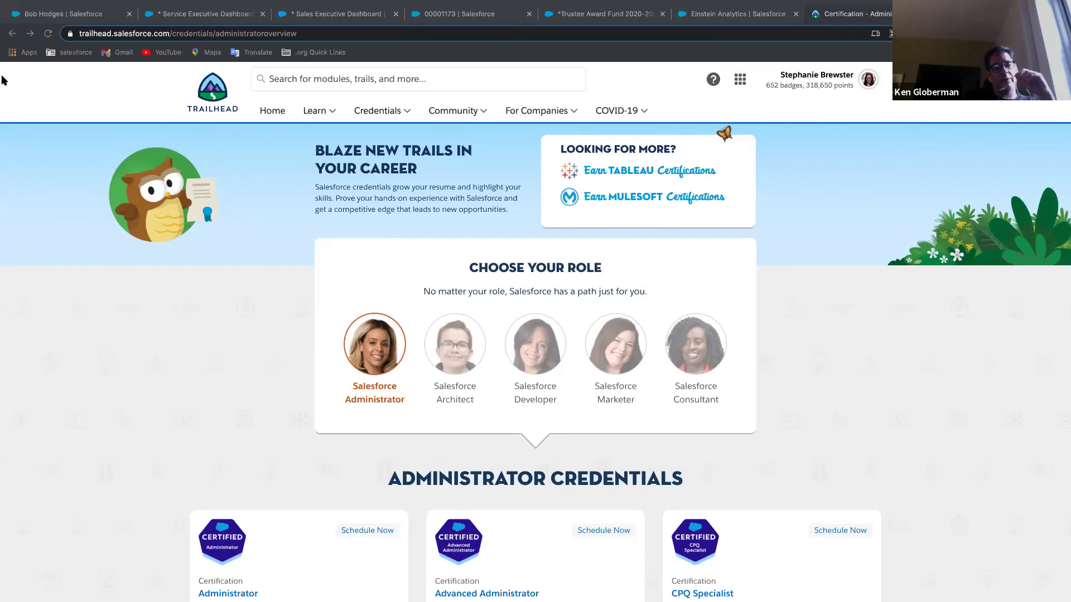
Load the trailmixes/salesforce-101 address to view the completed Salesforce 101 trailmix.
left_click(156, 35)
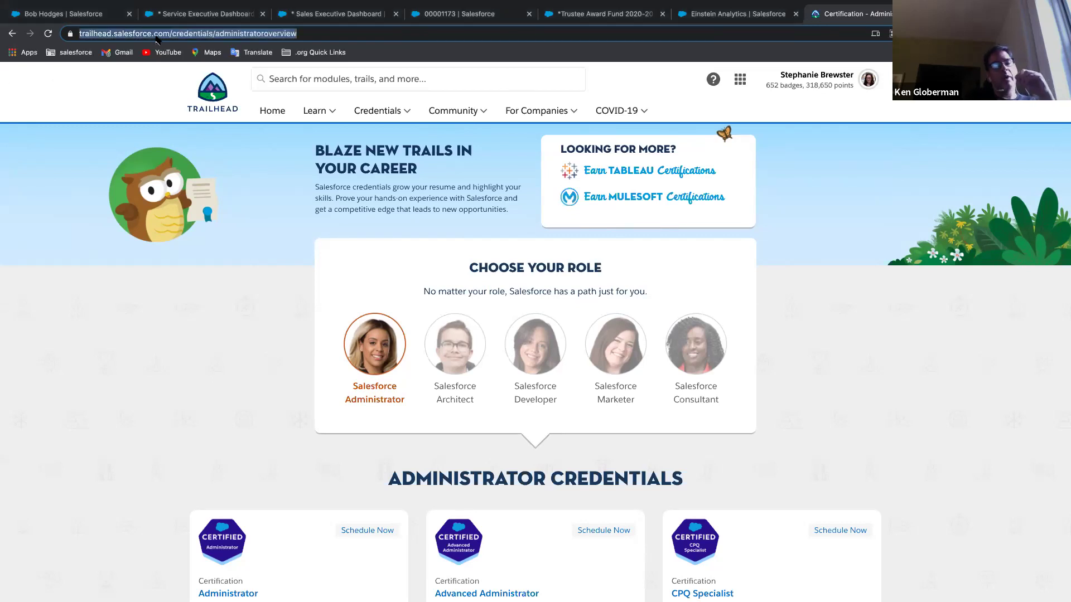
type("https://trailhead.salesforce.com/users/sbrewster/trailmixes/salesforce-101")
key("Return")
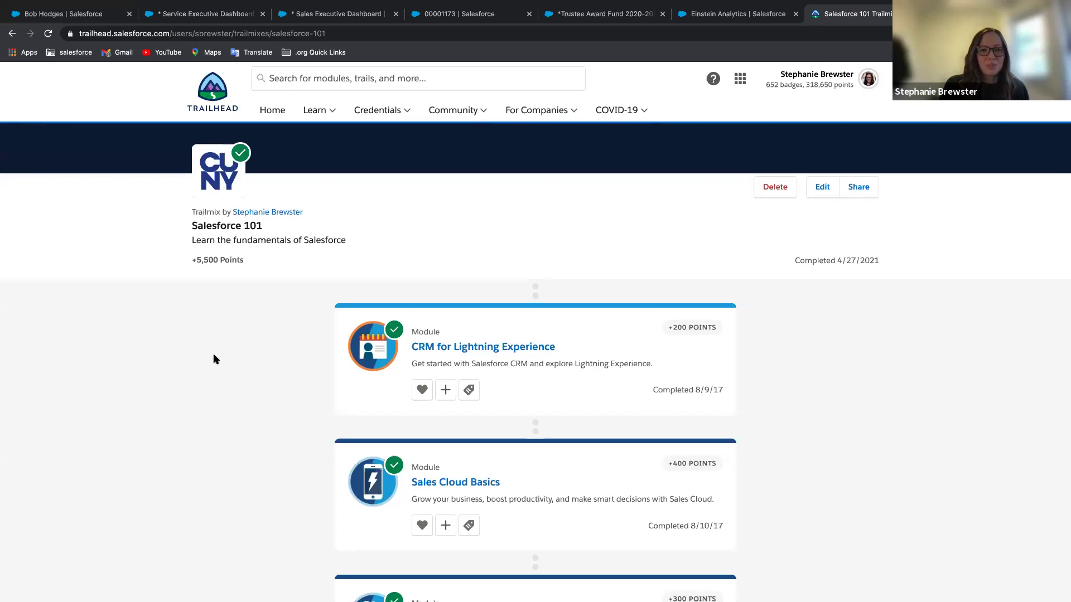
scroll(215, 358, "down", 1)
scroll(216, 359, "down", 1)
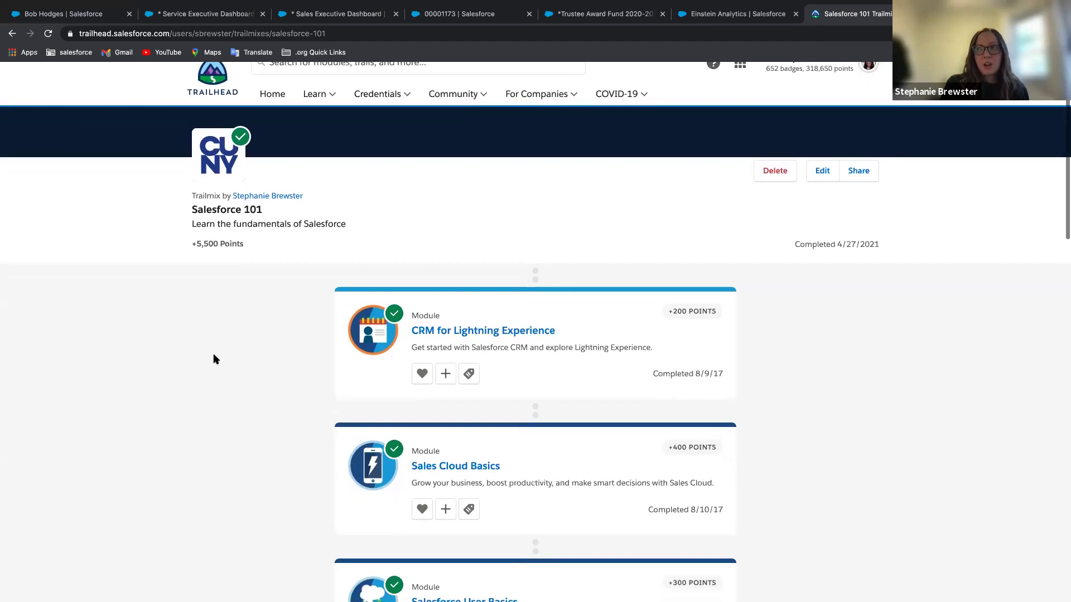
scroll(215, 358, "down", 5)
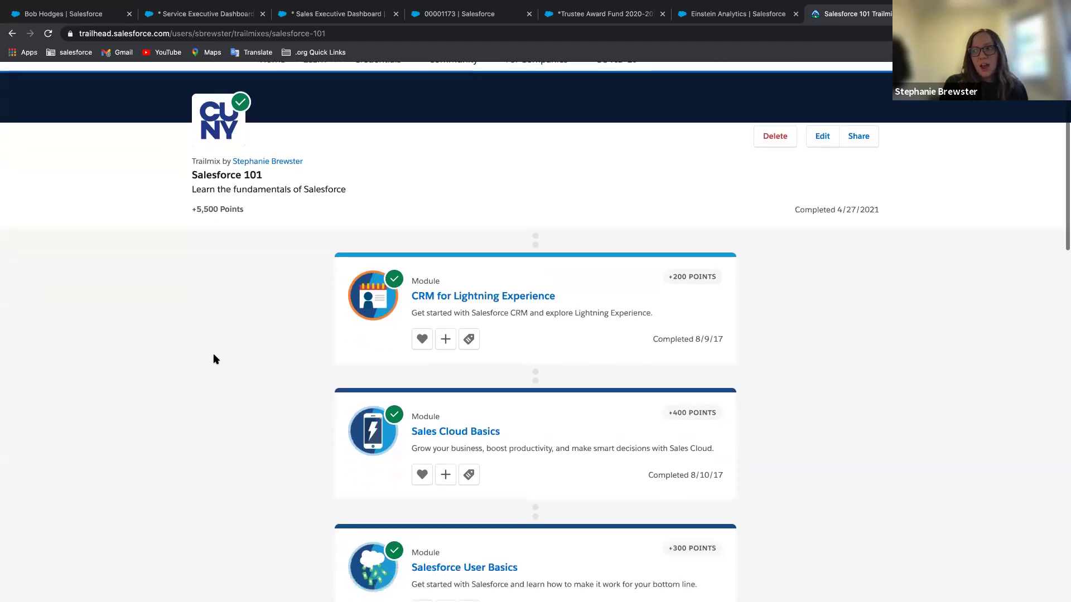
scroll(215, 359, "down", 2)
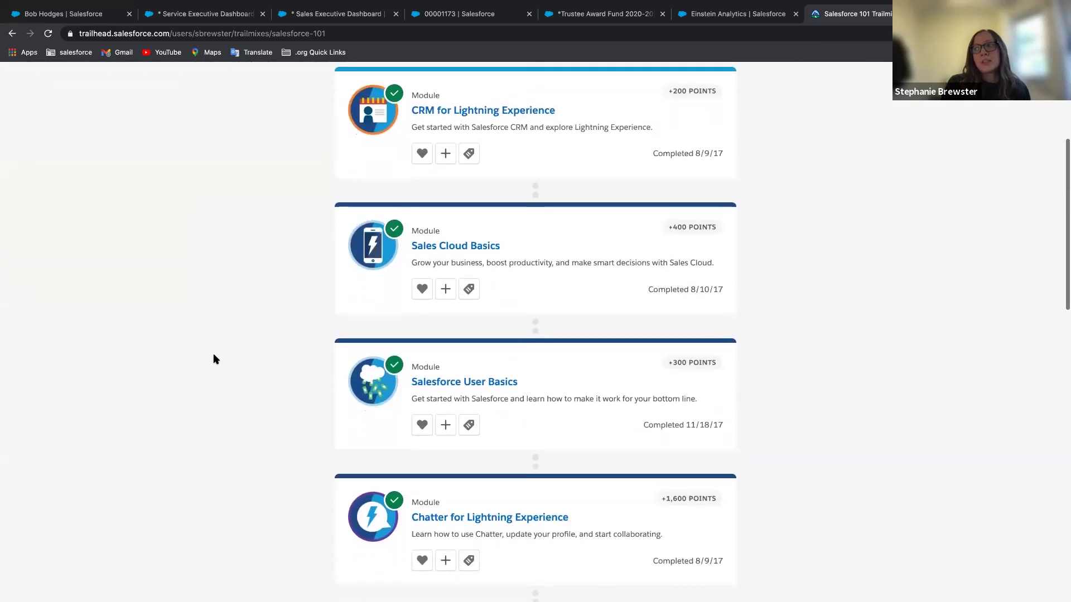
scroll(215, 358, "down", 4)
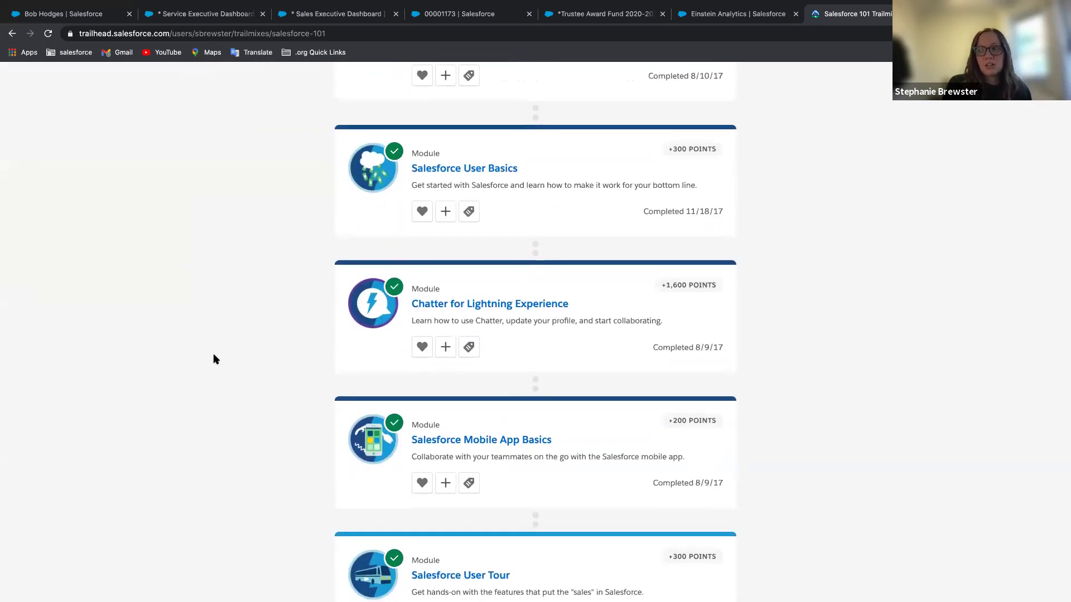
scroll(215, 358, "down", 1)
scroll(216, 358, "down", 4)
scroll(215, 359, "down", 2)
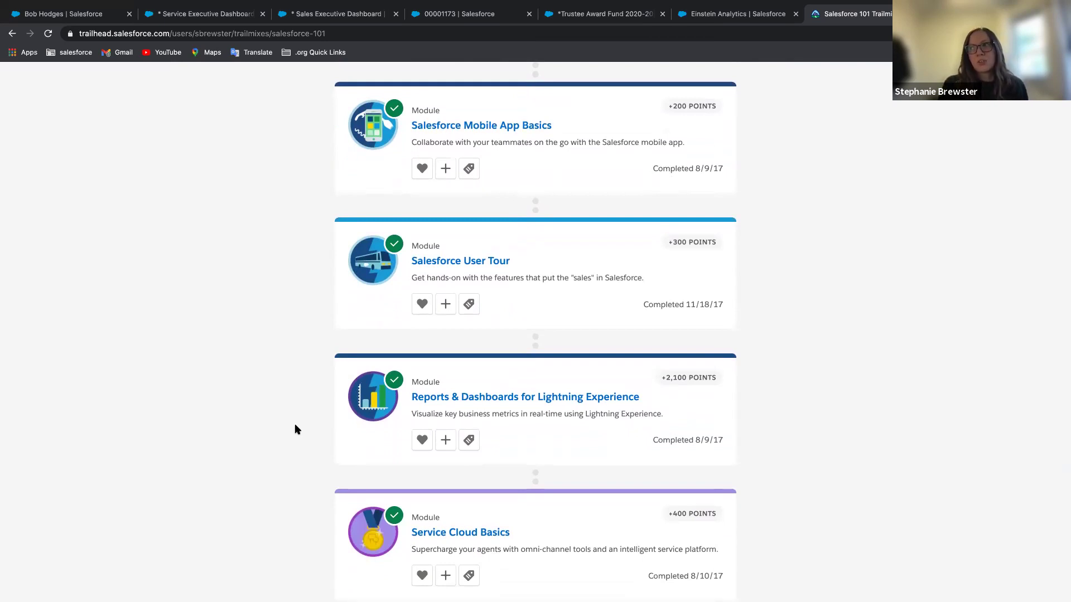
scroll(296, 426, "up", 15)
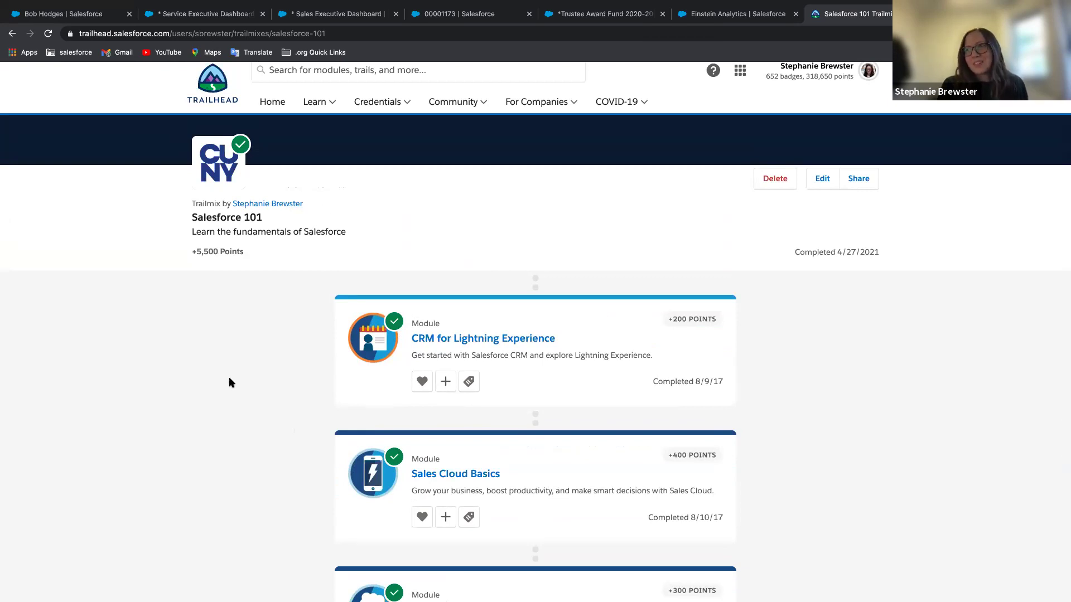
scroll(229, 379, "up", 1)
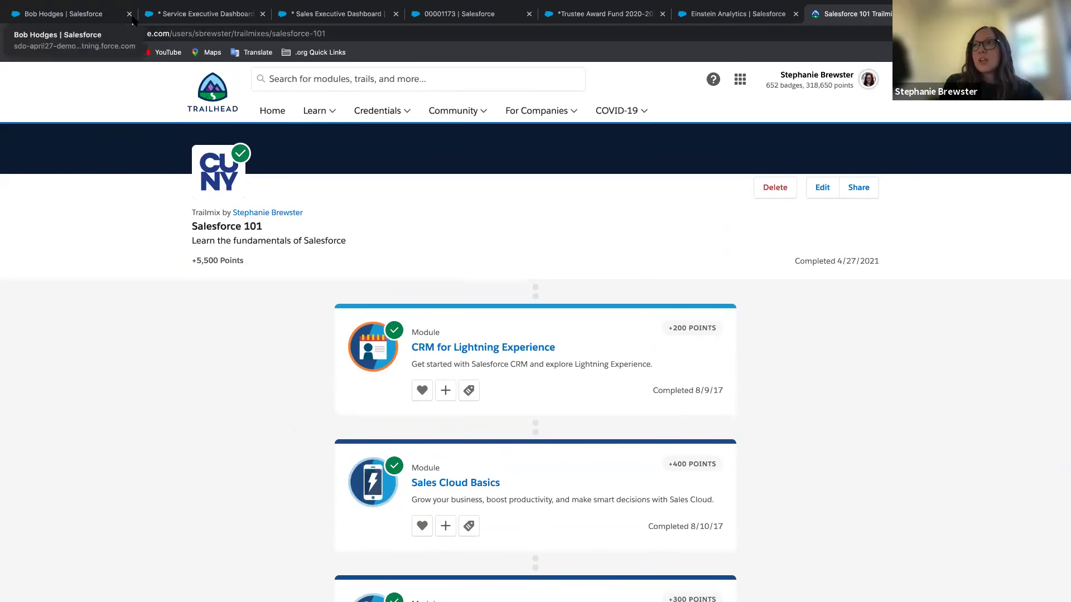
Load the trailmixes/analytics-101 page and scroll to its Tableau CRM and Einstein Discovery trails.
left_click(189, 31)
type("https://trailhead.salesforce.com/users/sbrewster/trailmixes/analytics-101")
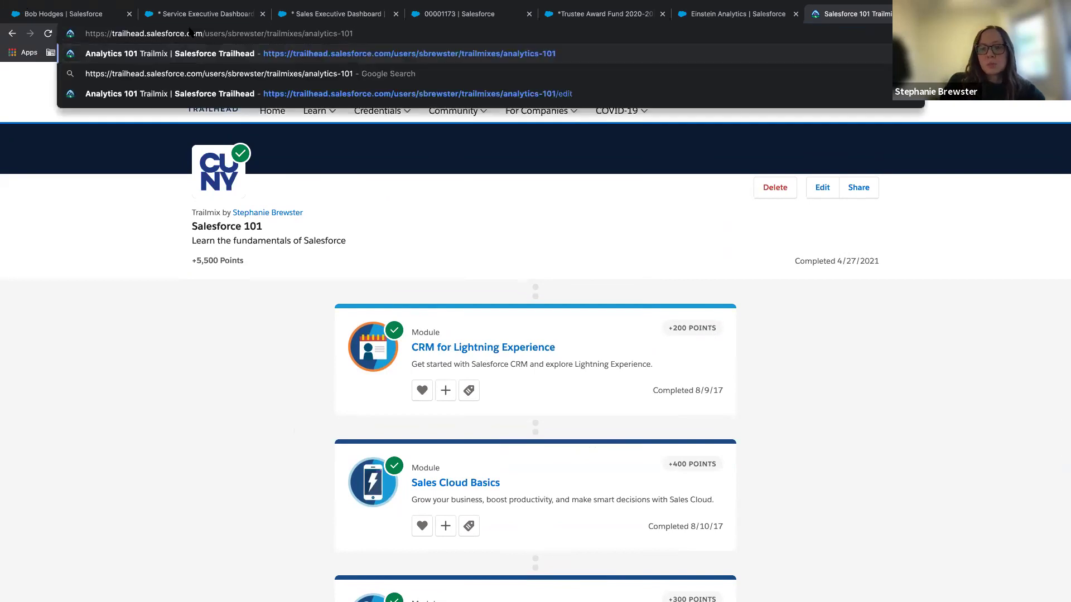
key("Return")
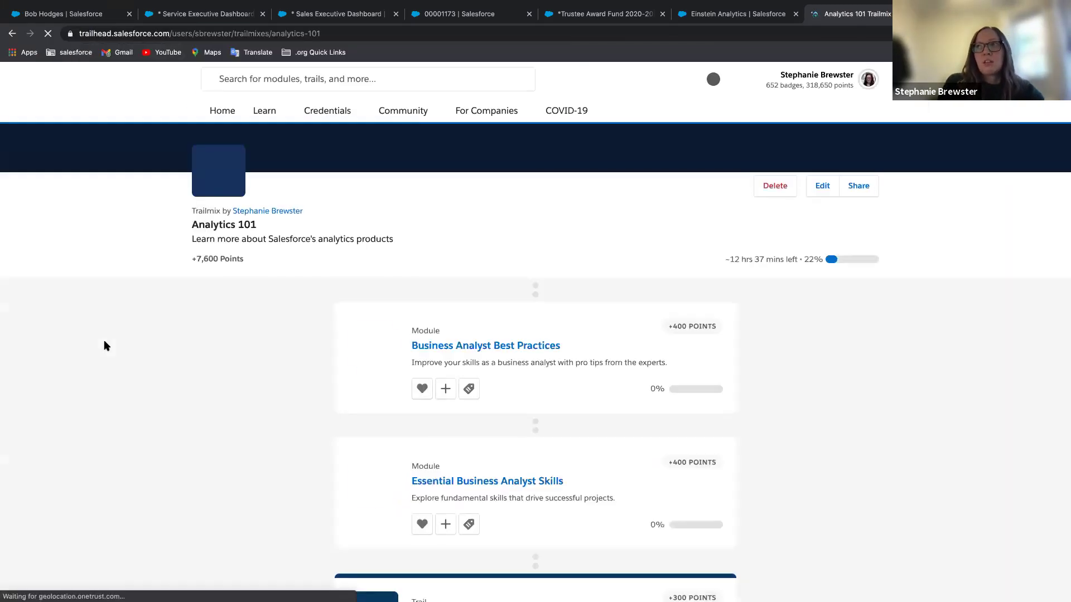
scroll(105, 341, "down", 3)
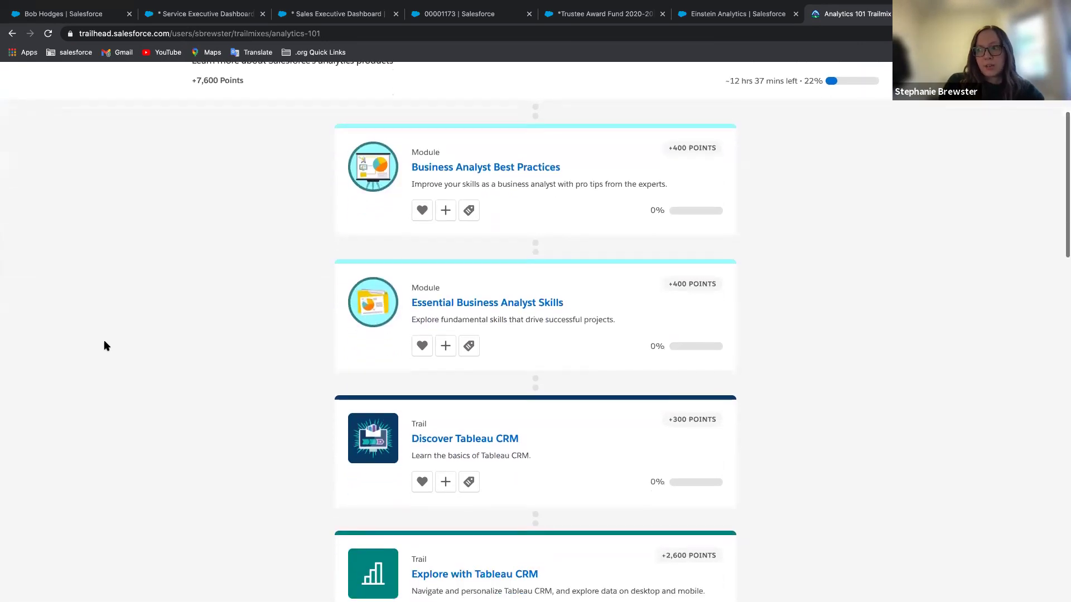
scroll(104, 342, "down", 1)
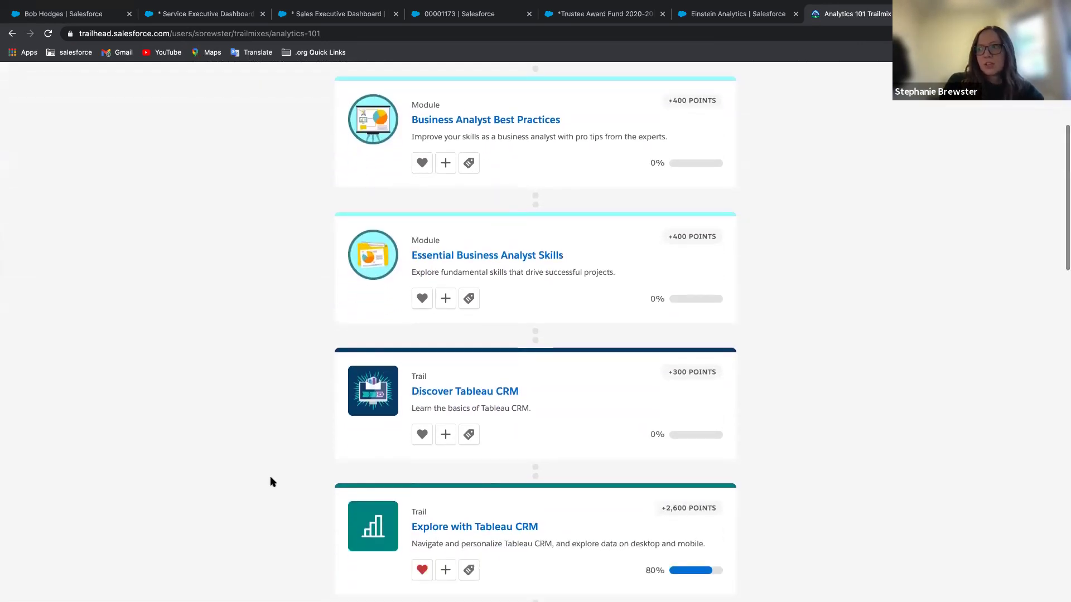
scroll(346, 549, "down", 6)
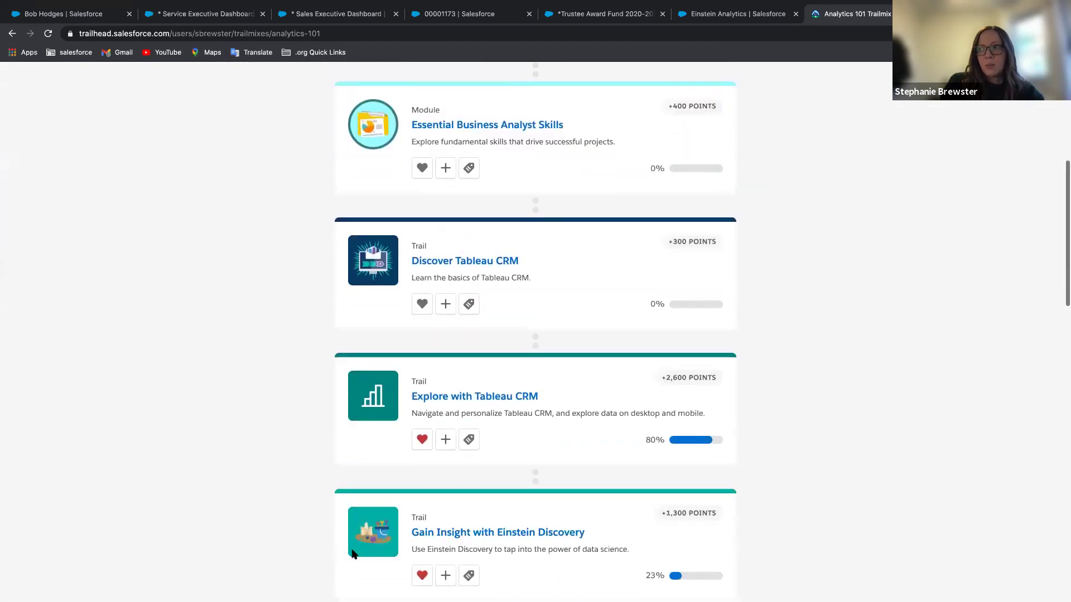
scroll(353, 554, "down", 2)
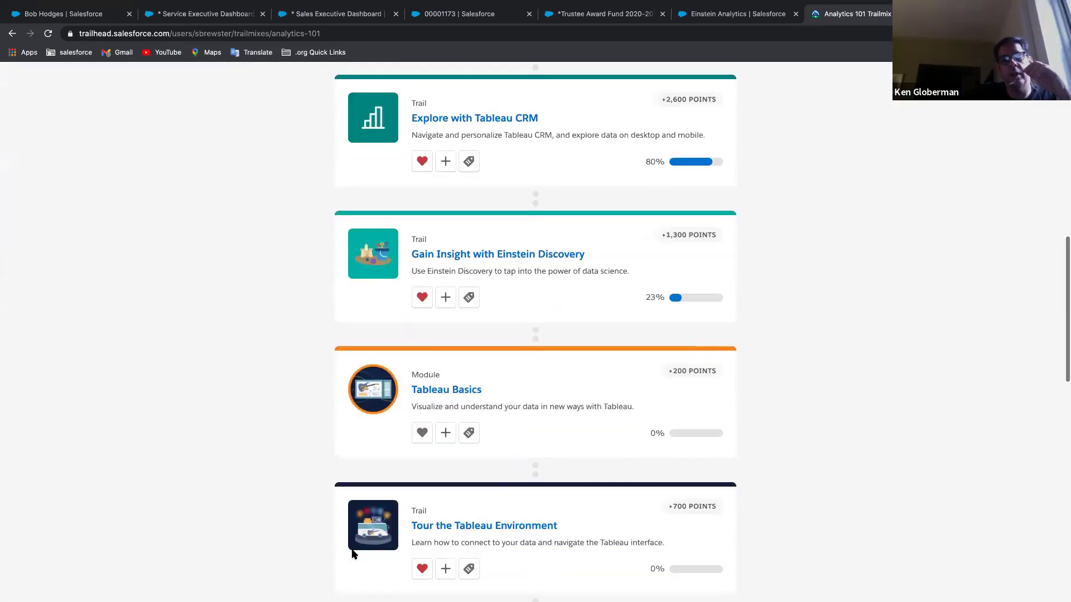